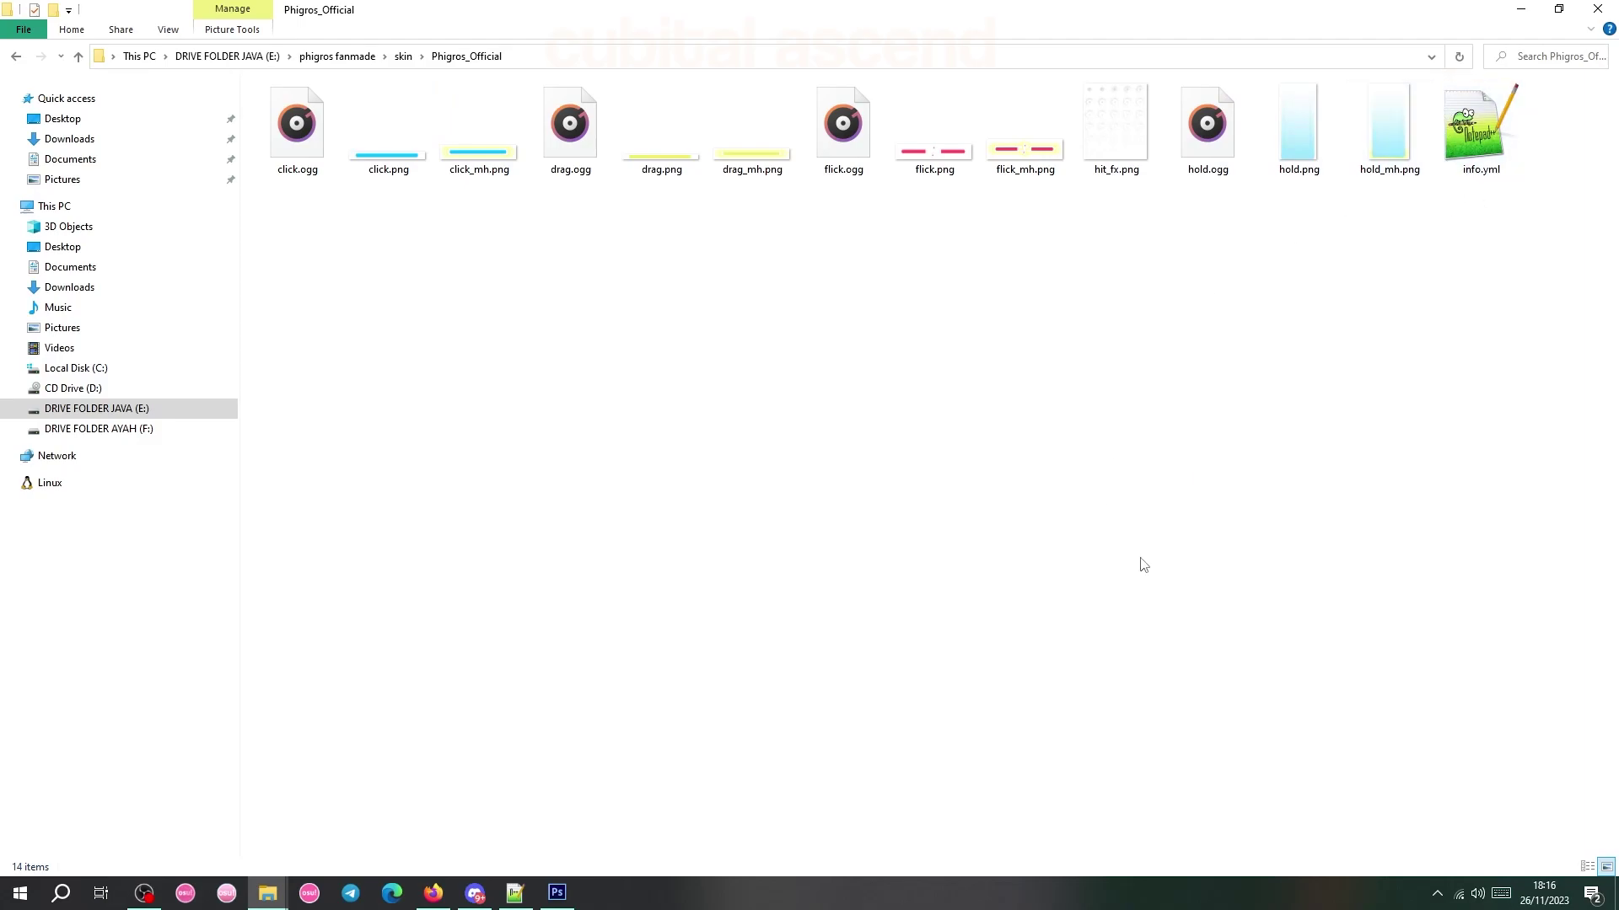
Open the click, click_mh, drag, drag_mh, hold, hold_mh, hit_fx, flick and flick_mh PNG textures from the Phigros_Official folder in Photoshop.
key(super+Down)
click(531, 210)
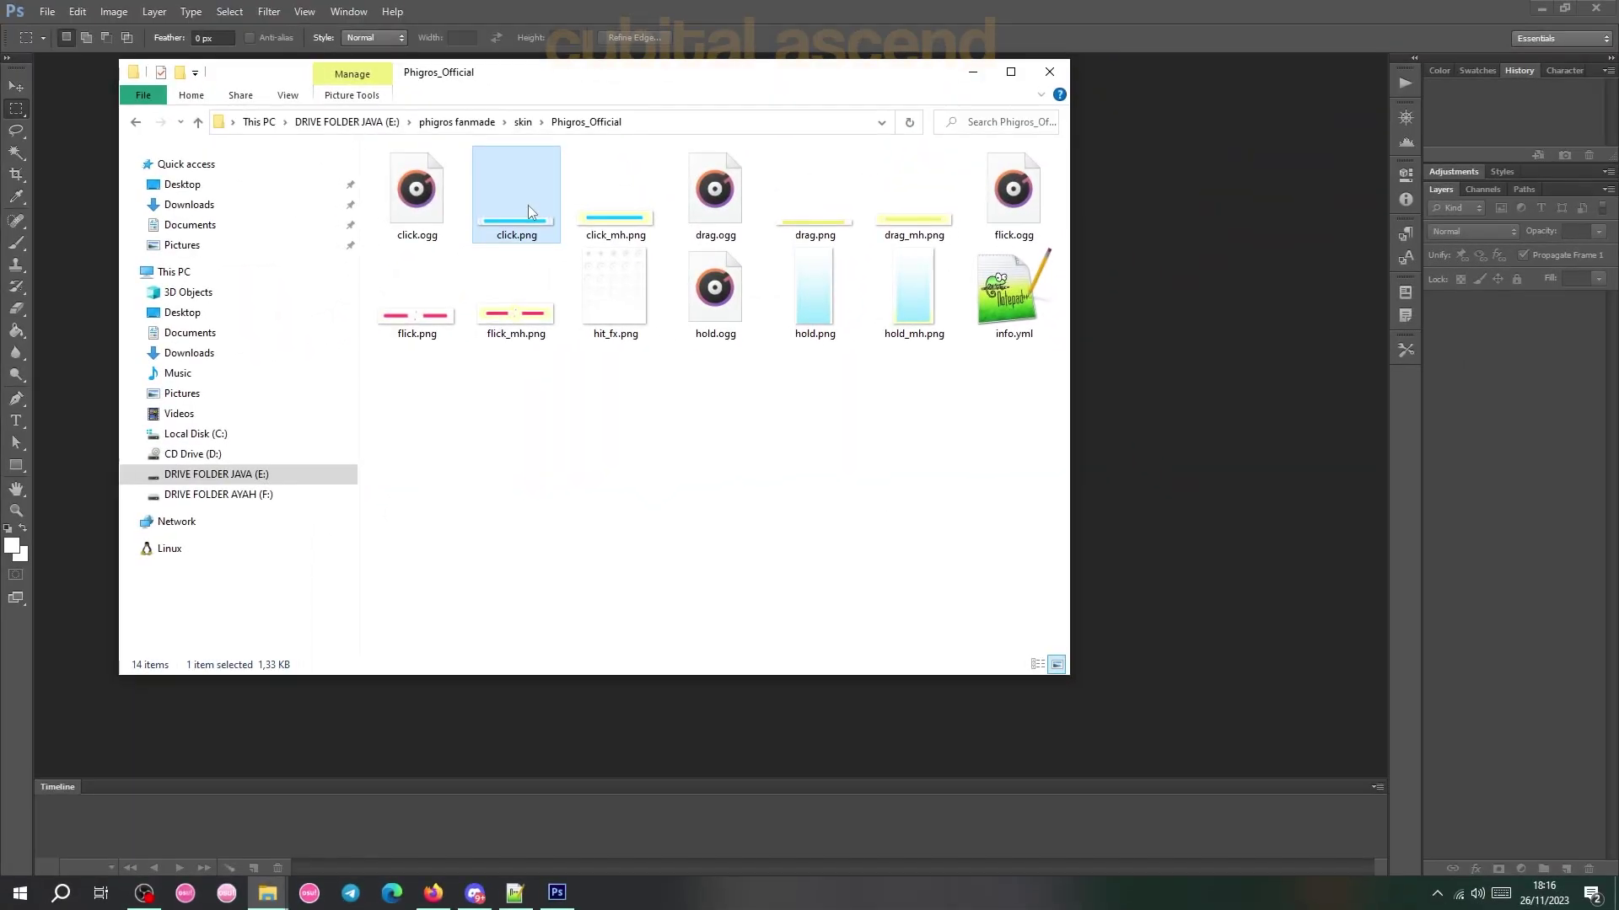
ctrl+click(615, 198)
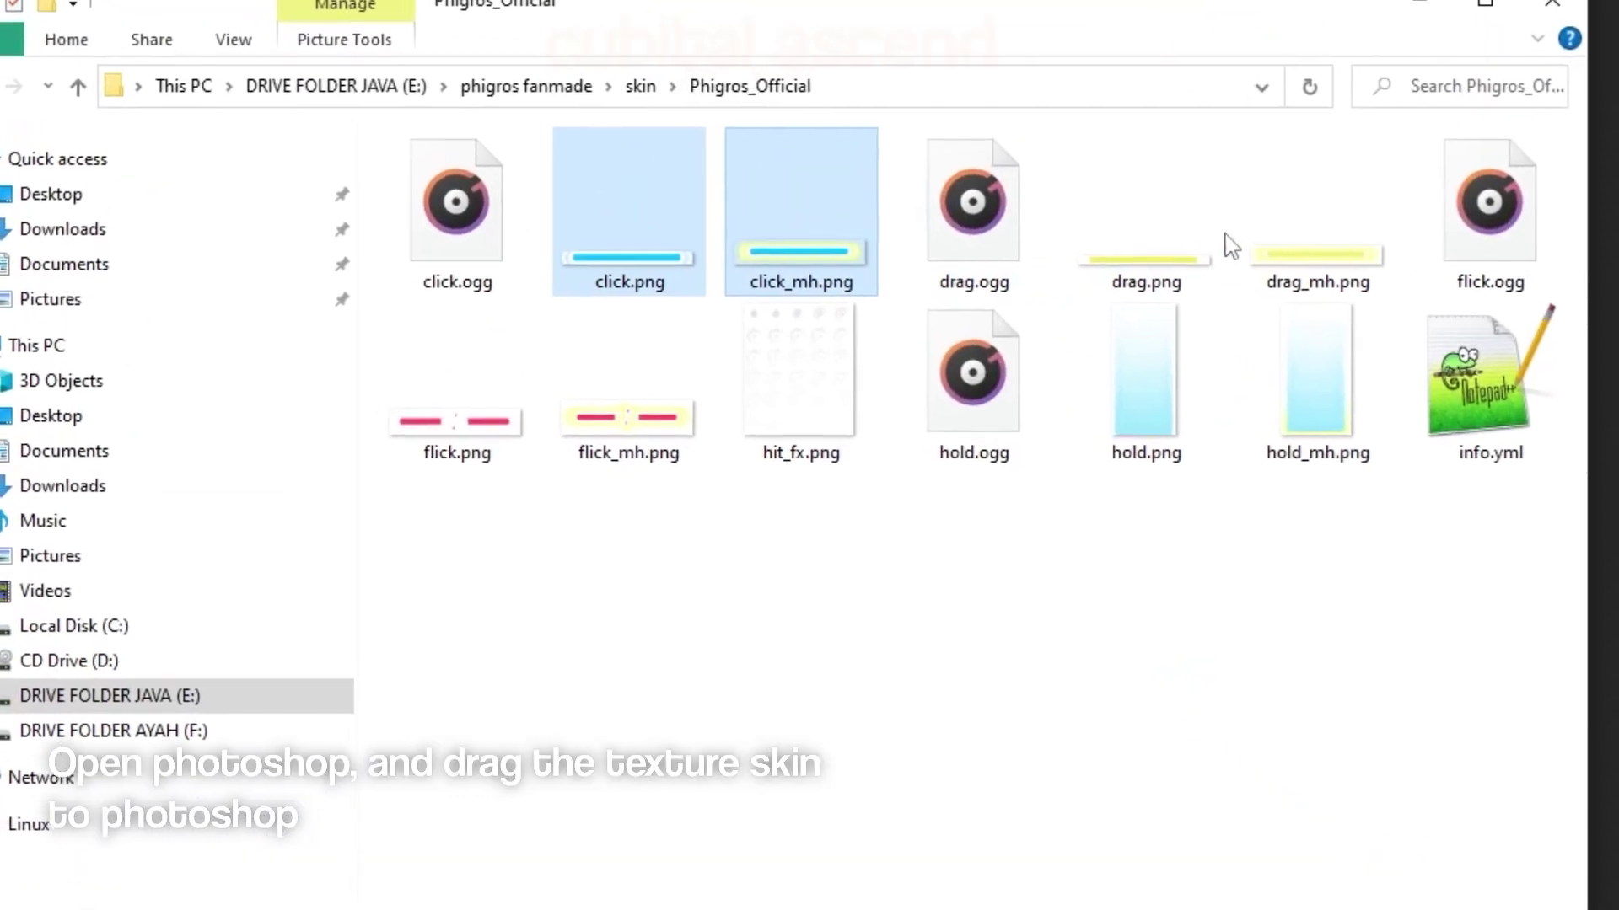
ctrl+click(834, 207)
ctrl+click(1264, 257)
ctrl+click(1366, 464)
ctrl+click(1206, 433)
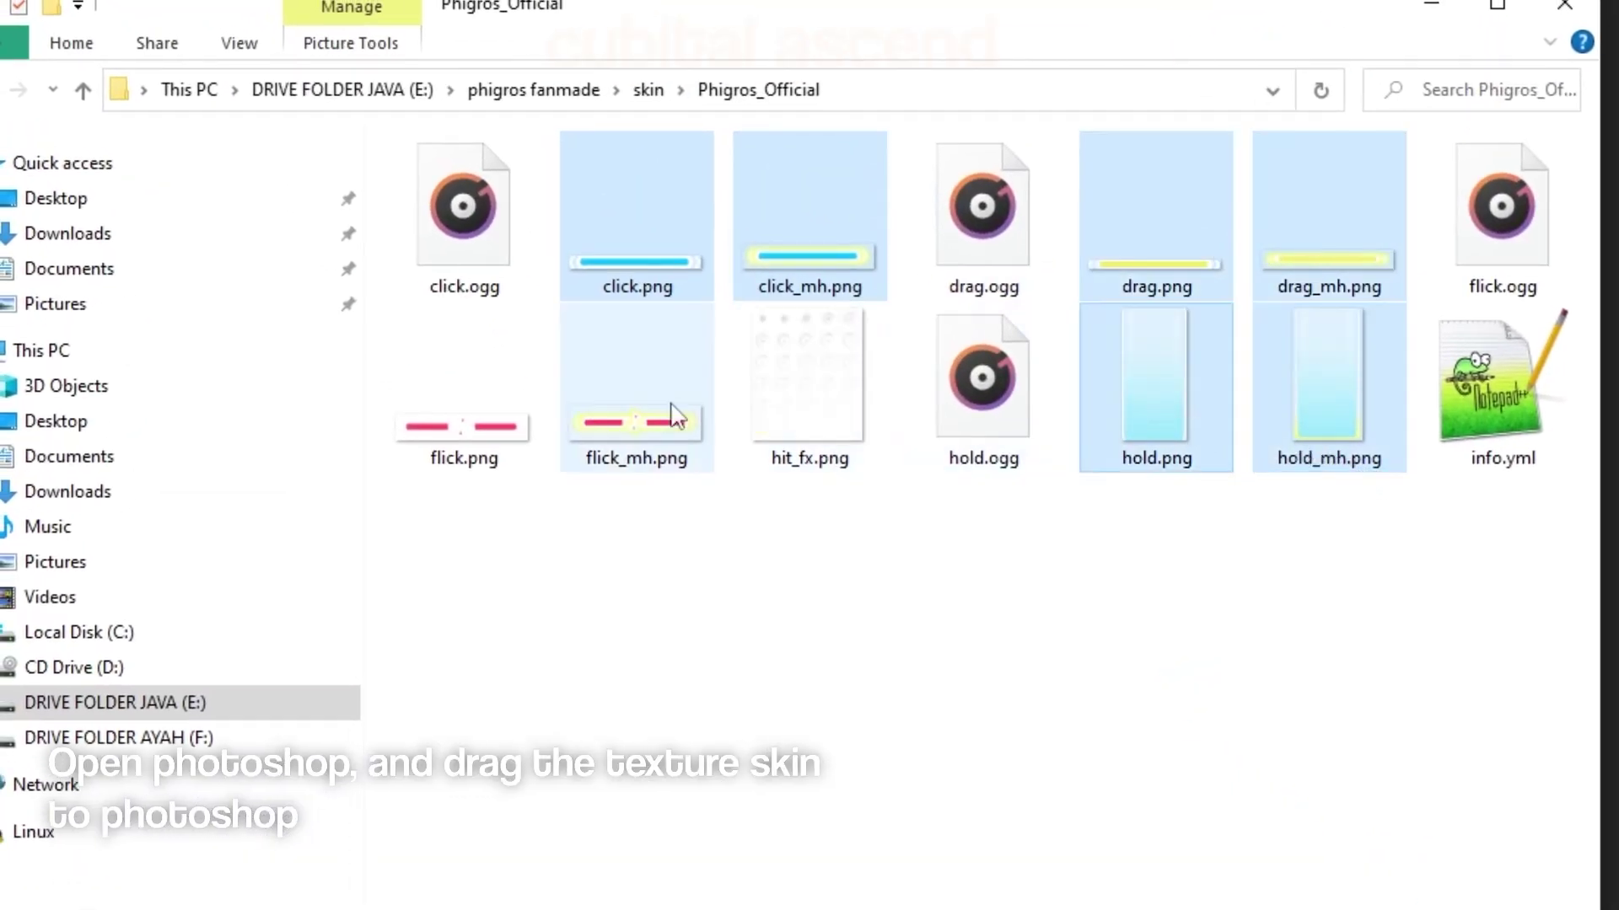
ctrl+click(808, 405)
ctrl+click(628, 405)
ctrl+click(430, 418)
drag(588, 411, 948, 627)
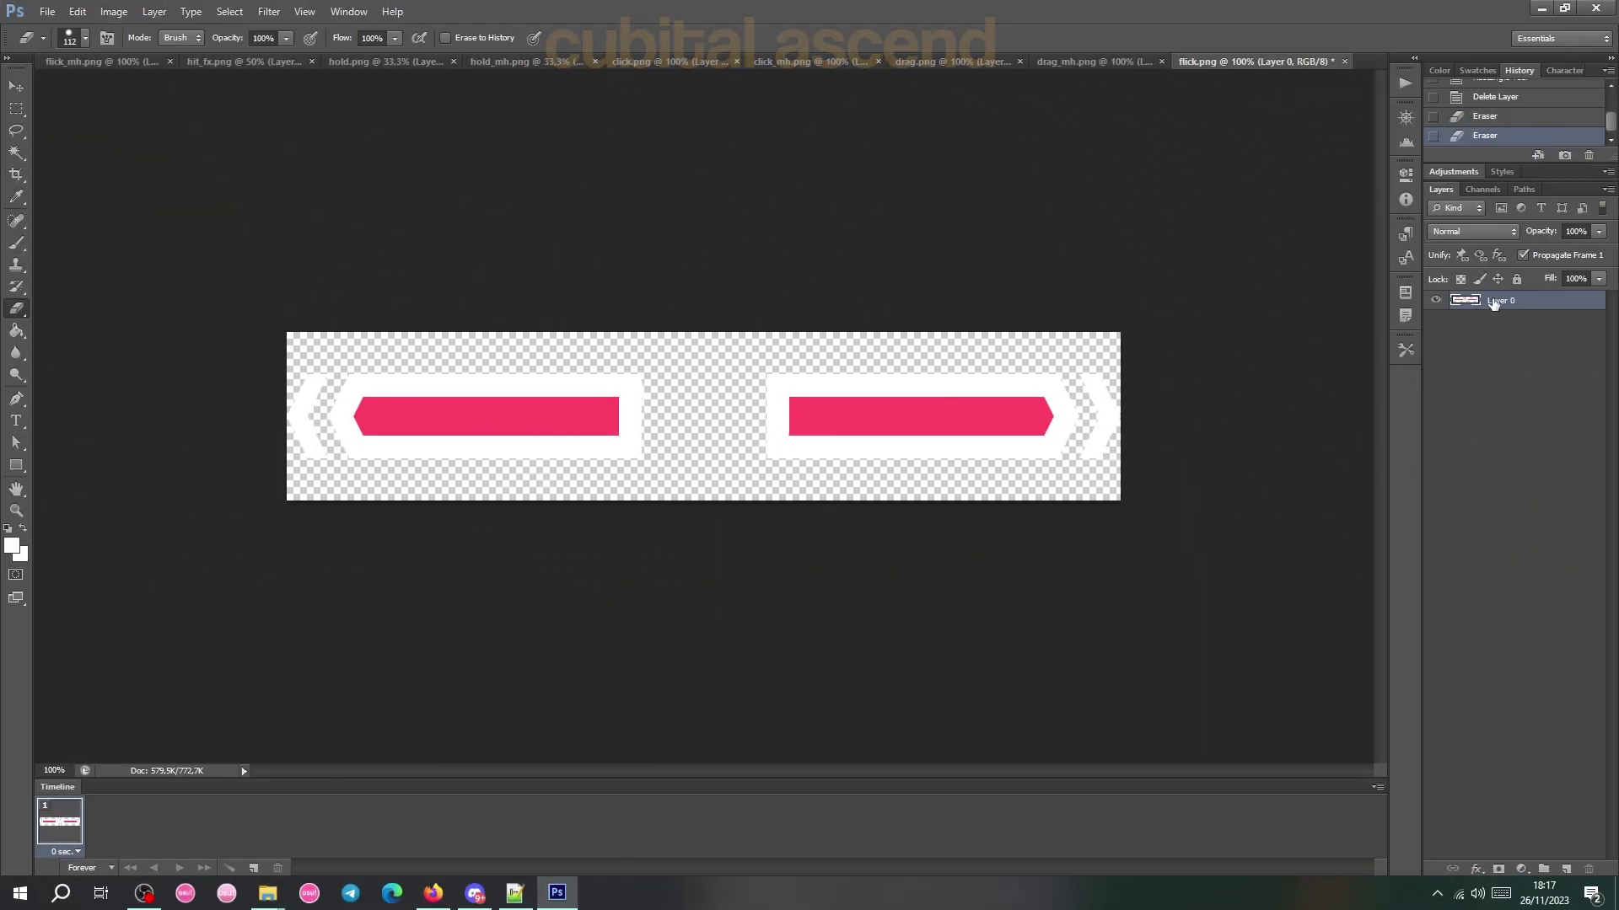
Add a Color Overlay to the flick.png layer and set its blend mode to Color.
right_click(1493, 302)
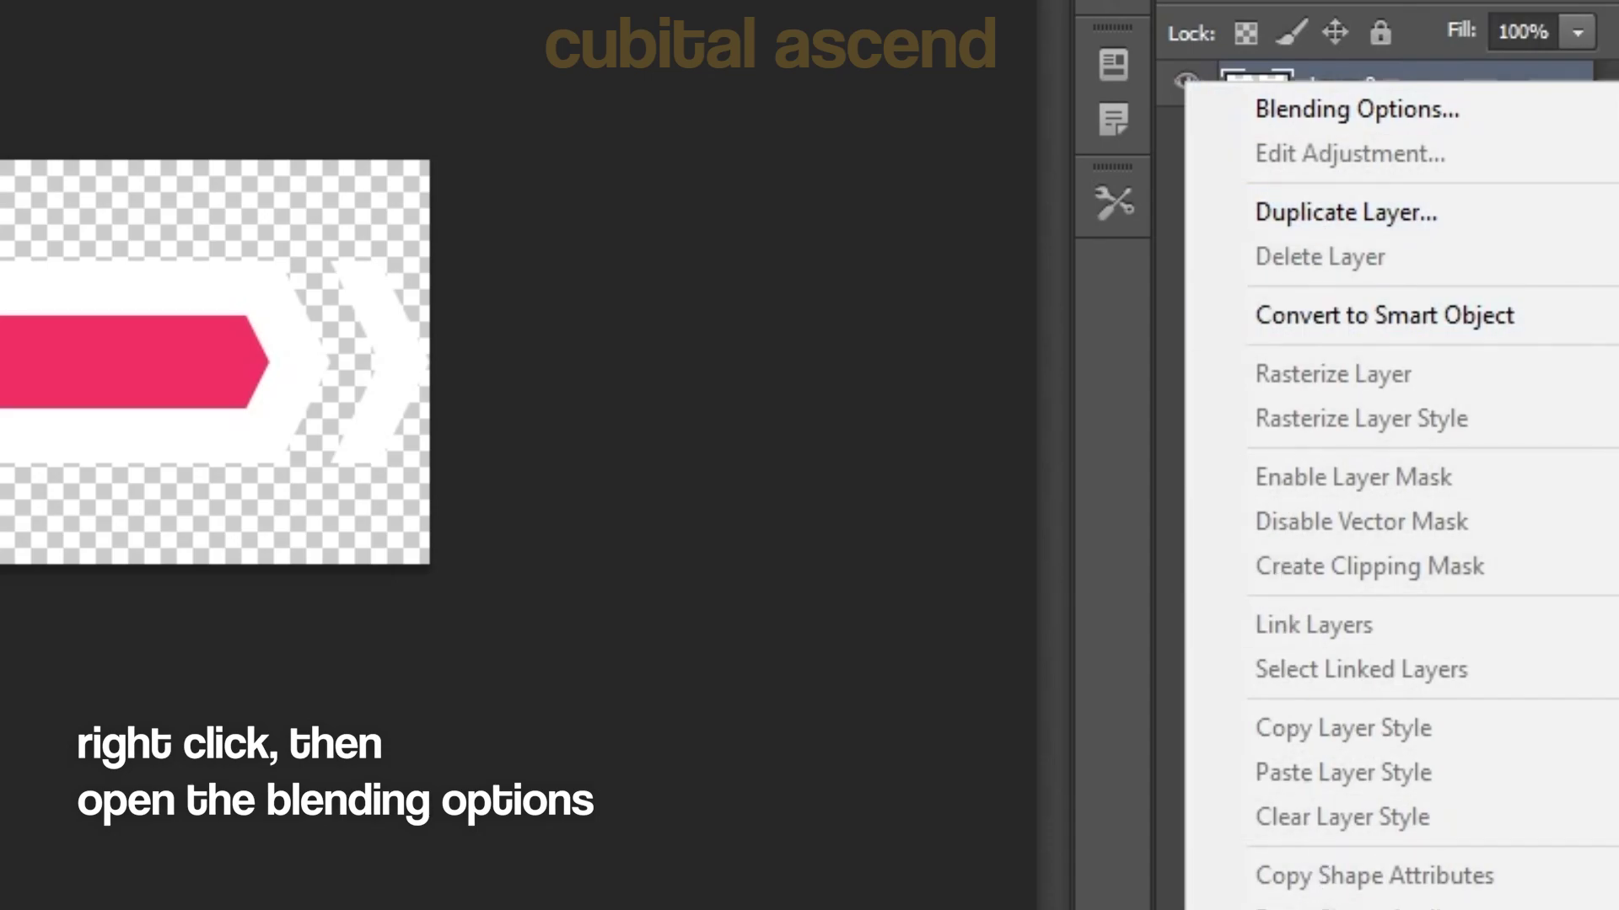
click(1364, 111)
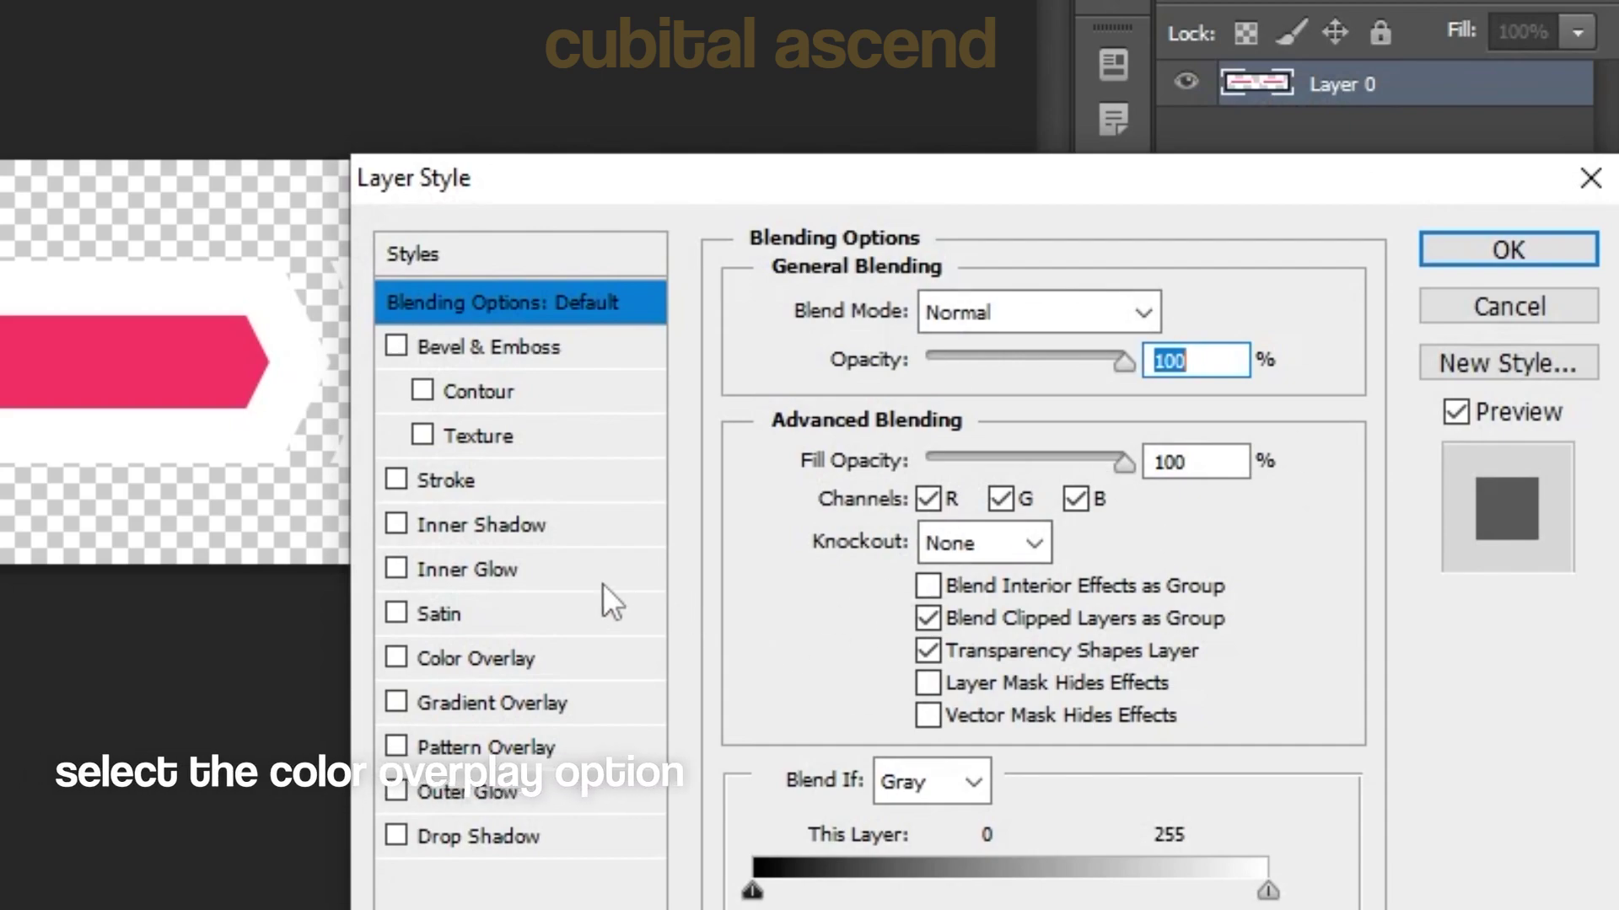
click(524, 664)
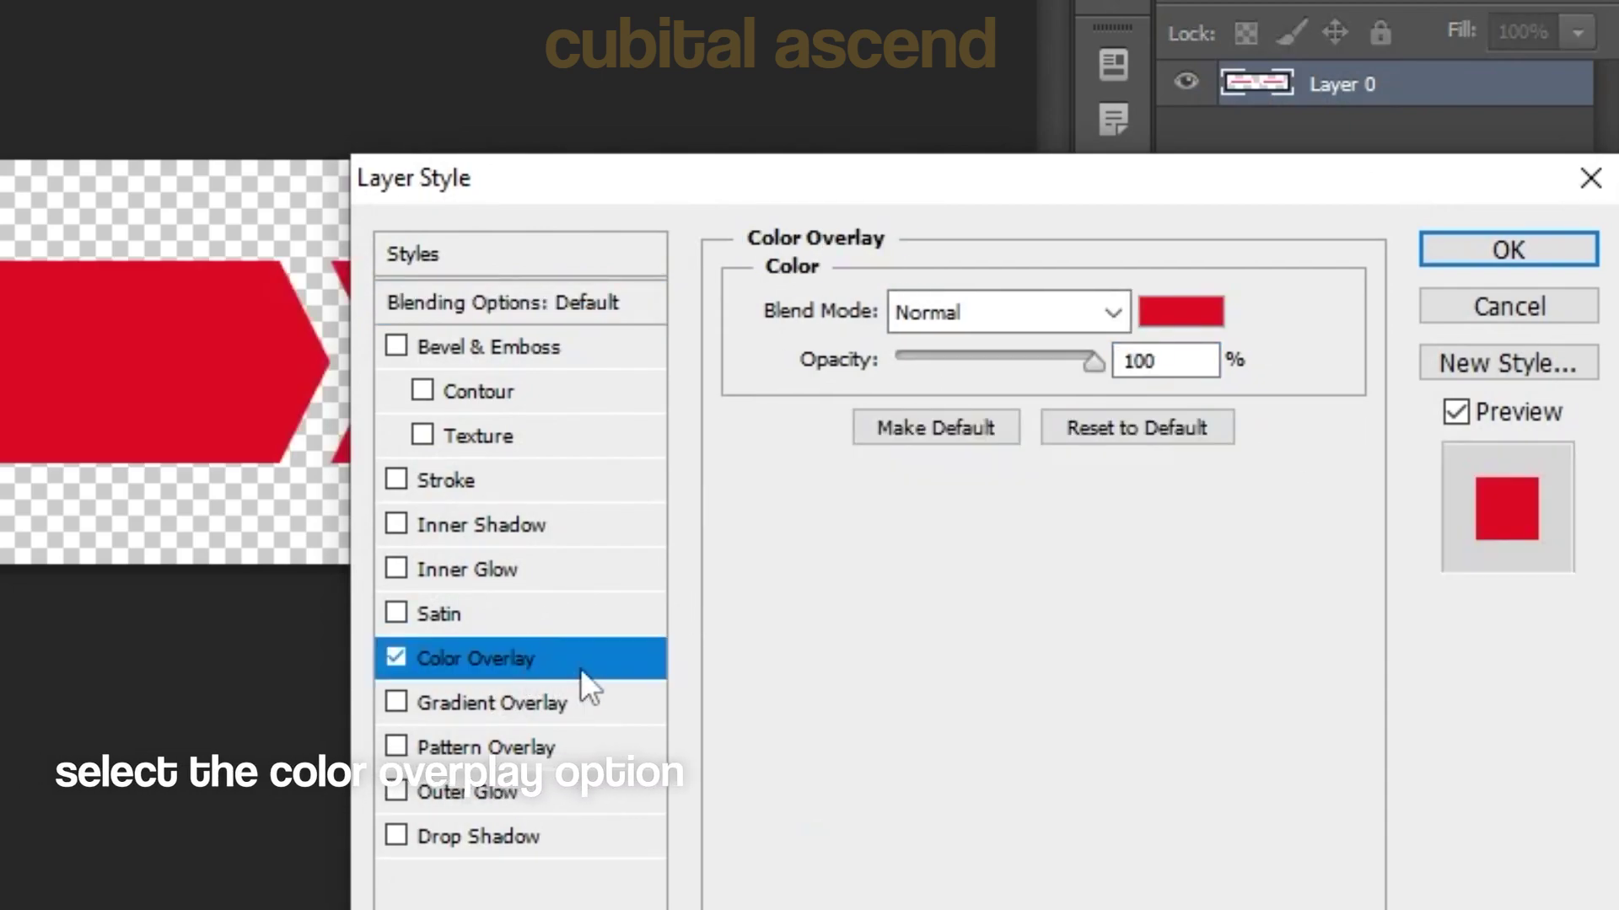
click(989, 308)
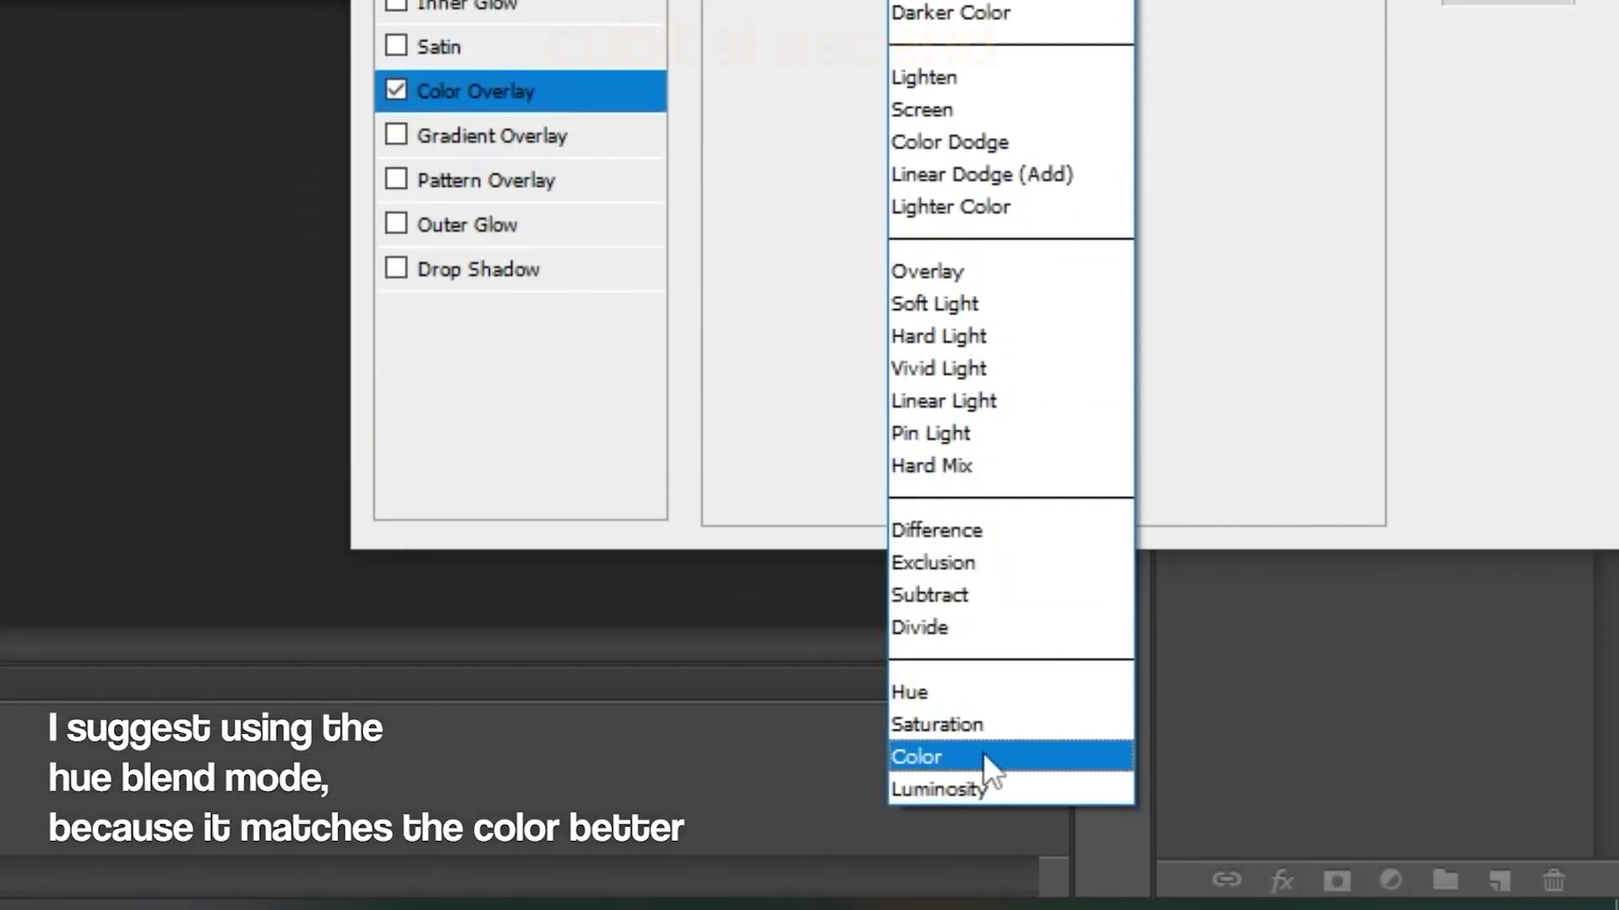
click(996, 755)
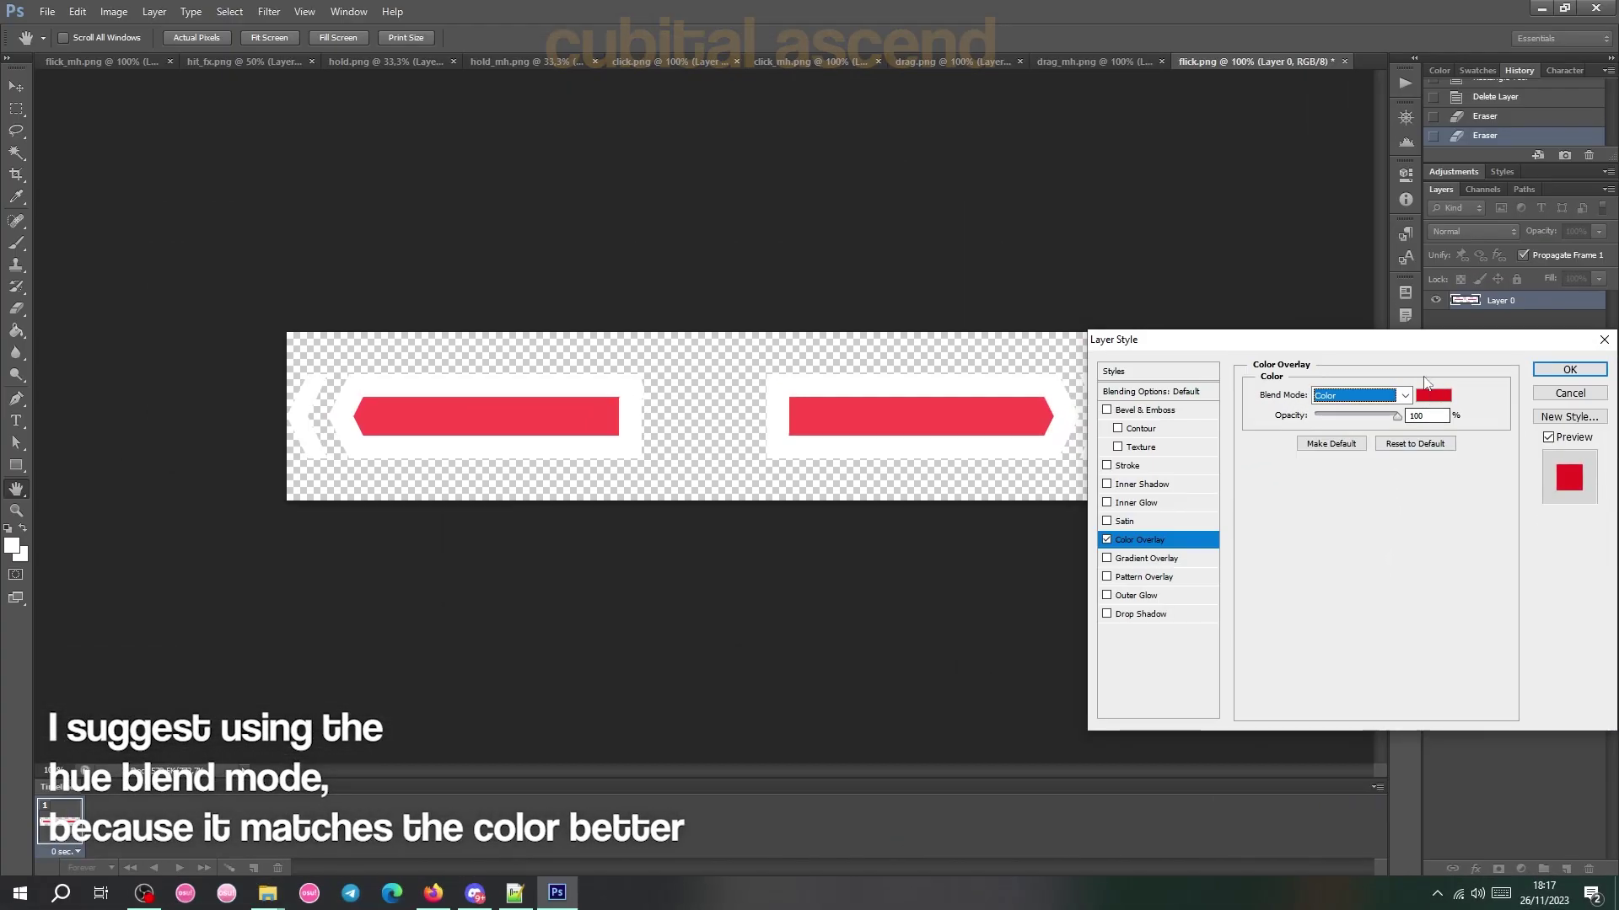
Choose a blue for the flick.png Color Overlay and apply the layer style.
click(1405, 397)
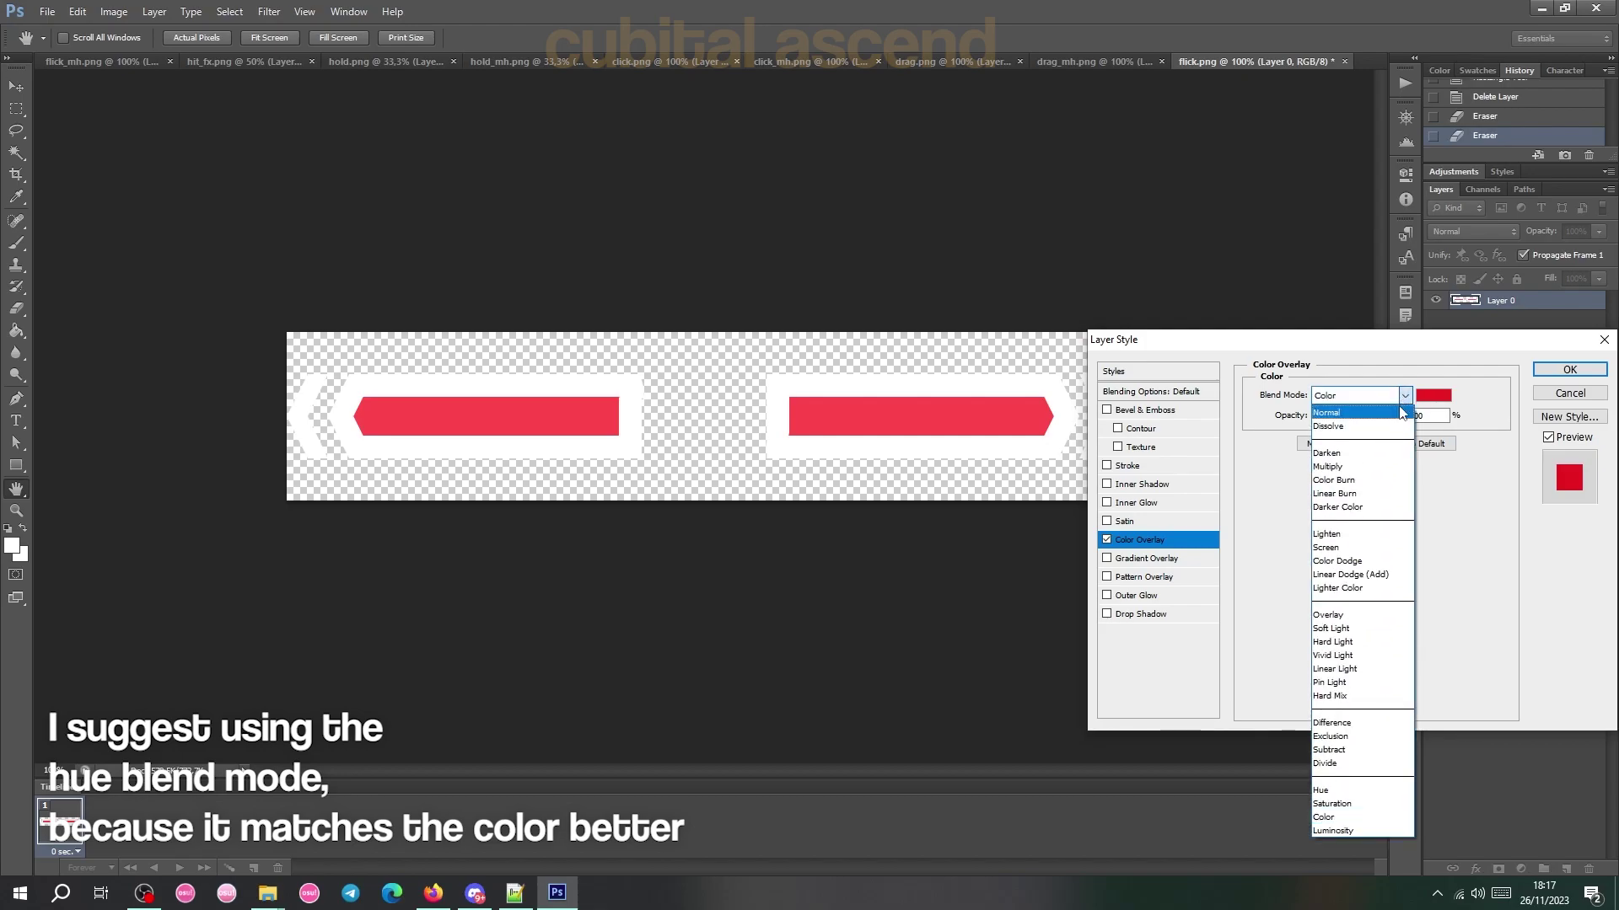
click(1404, 397)
click(1442, 398)
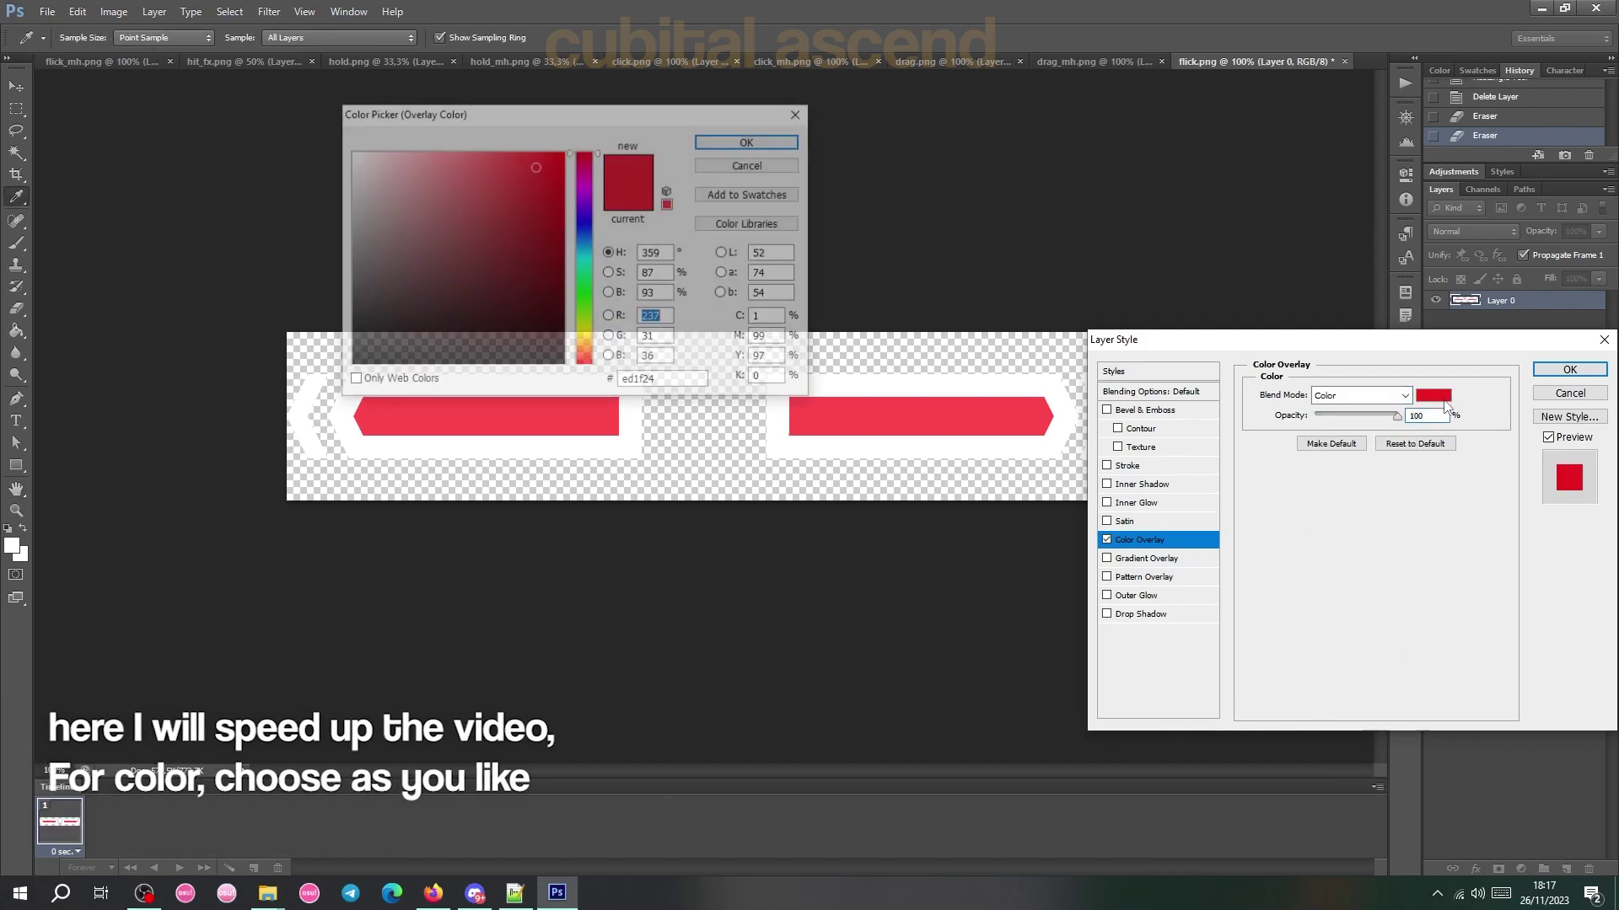
click(552, 169)
drag(583, 152, 583, 244)
click(749, 140)
click(1570, 369)
Apply a red Color Overlay to the layer of hold.png.
click(384, 60)
double_click(1543, 300)
click(1139, 540)
click(1433, 395)
click(584, 295)
click(584, 154)
click(750, 141)
click(1570, 370)
Apply a red Color Overlay matching hold.png to the layer of hold_mh.png.
click(563, 61)
double_click(1542, 300)
click(1139, 540)
click(1433, 395)
click(749, 141)
click(1569, 369)
Apply a red Color Overlay to the layer of click.png and choose its blend mode.
click(718, 61)
double_click(1543, 300)
click(1360, 395)
click(1336, 527)
click(1433, 396)
click(750, 140)
click(1570, 369)
click(988, 61)
double_click(1543, 301)
click(1139, 540)
click(1360, 396)
click(1570, 393)
Add a Color Overlay to the layer of drag.png and pick a bright cyan-blue overlay colour.
right_click(1481, 303)
click(1479, 314)
click(1139, 539)
click(1434, 395)
click(584, 252)
click(562, 152)
click(750, 141)
Set the drag.png overlay's blend mode to Color, shift its hue to azure blue and apply the style.
click(1360, 396)
click(1336, 802)
click(1433, 395)
click(584, 227)
click(750, 140)
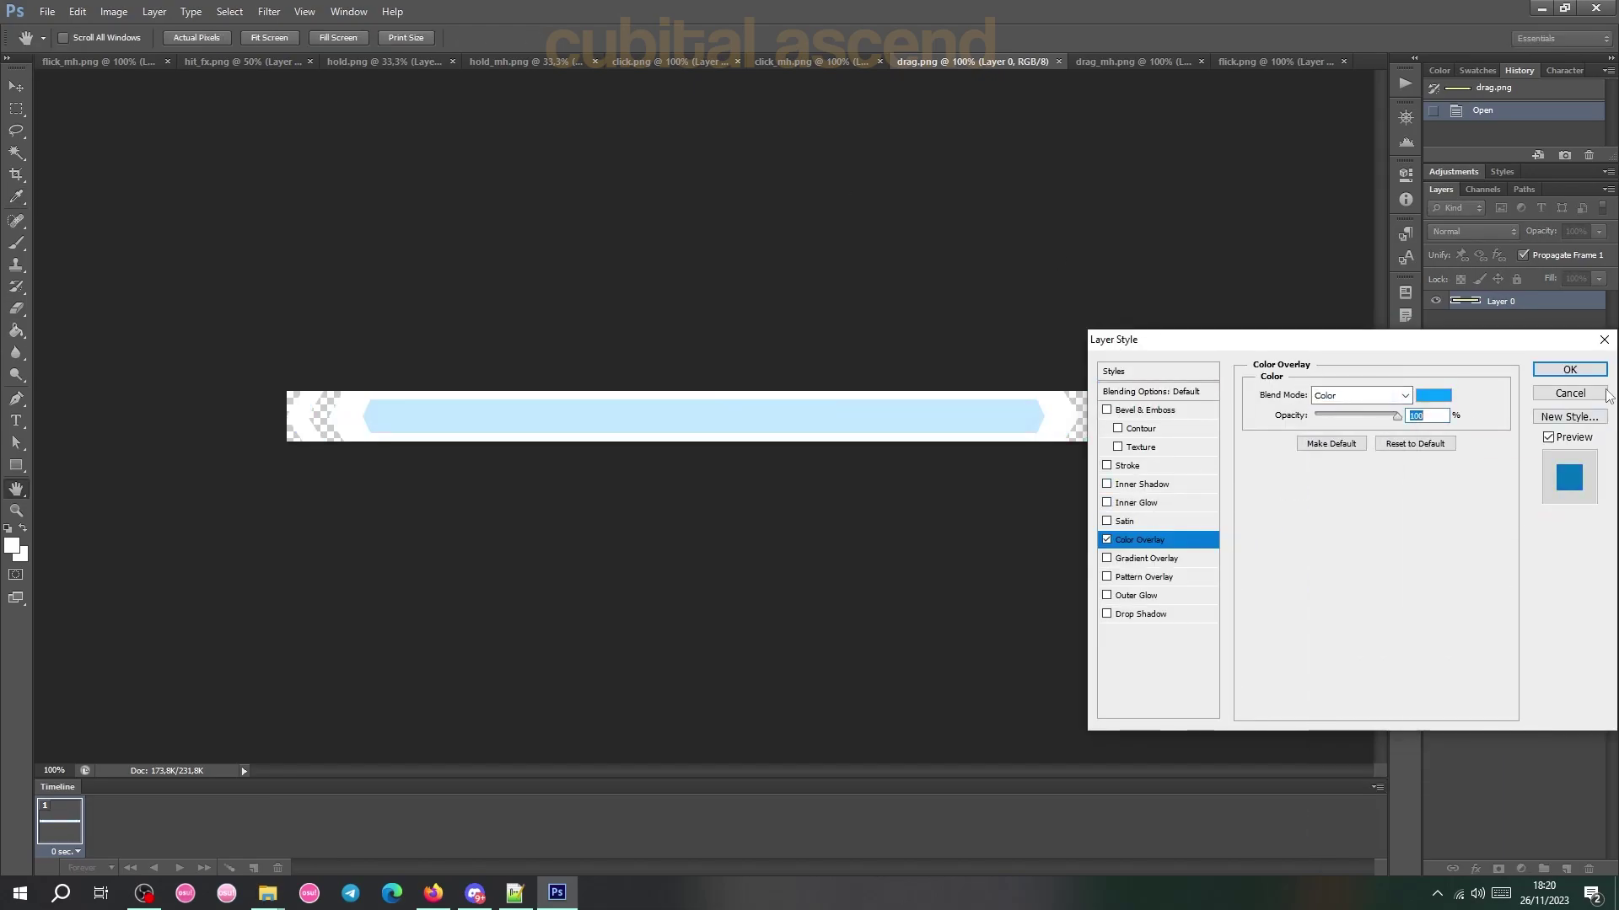
click(1570, 370)
Apply a light blue Color Overlay to the layer of drag_mh.png.
click(1104, 60)
double_click(1543, 300)
click(1139, 540)
click(1433, 395)
click(749, 140)
click(1570, 369)
Erase the area in the gap between the two bars of flick_mh.png with the Eraser tool.
key(e)
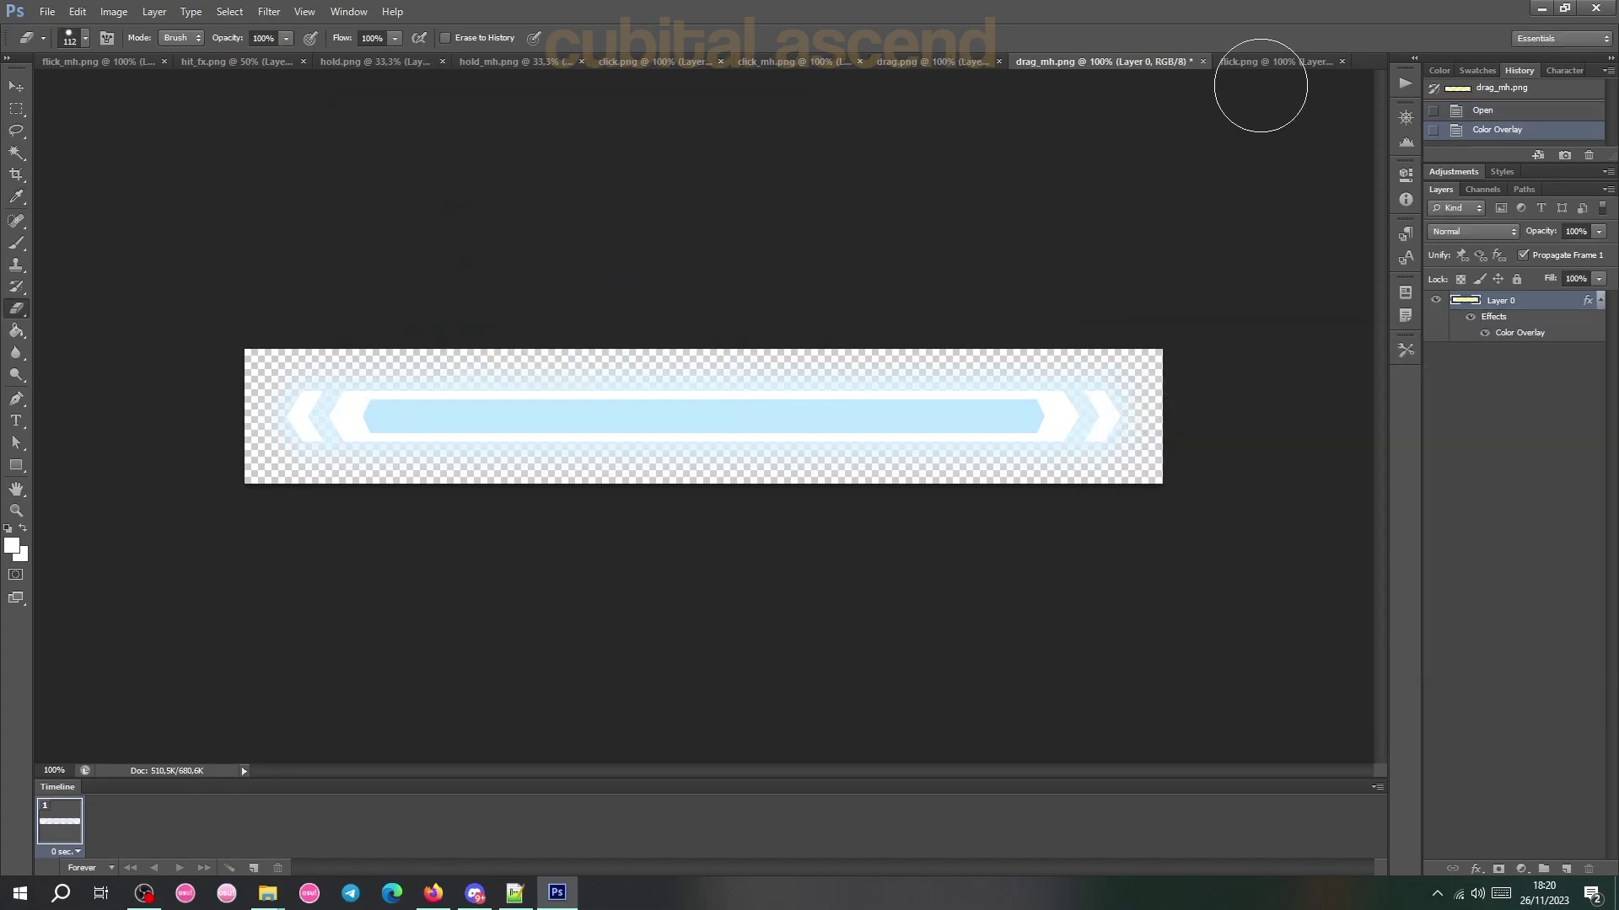
click(97, 61)
right_click(1501, 300)
key(Escape)
mouse_move(696, 337)
mouse_down()
mouse_move(700, 440)
mouse_move(711, 405)
mouse_move(645, 422)
mouse_up()
Apply a blue Color Overlay to the layer of flick_mh.png with a blend mode that keeps the white areas white.
right_click(1500, 301)
click(1427, 314)
click(1106, 540)
click(1360, 395)
click(1336, 792)
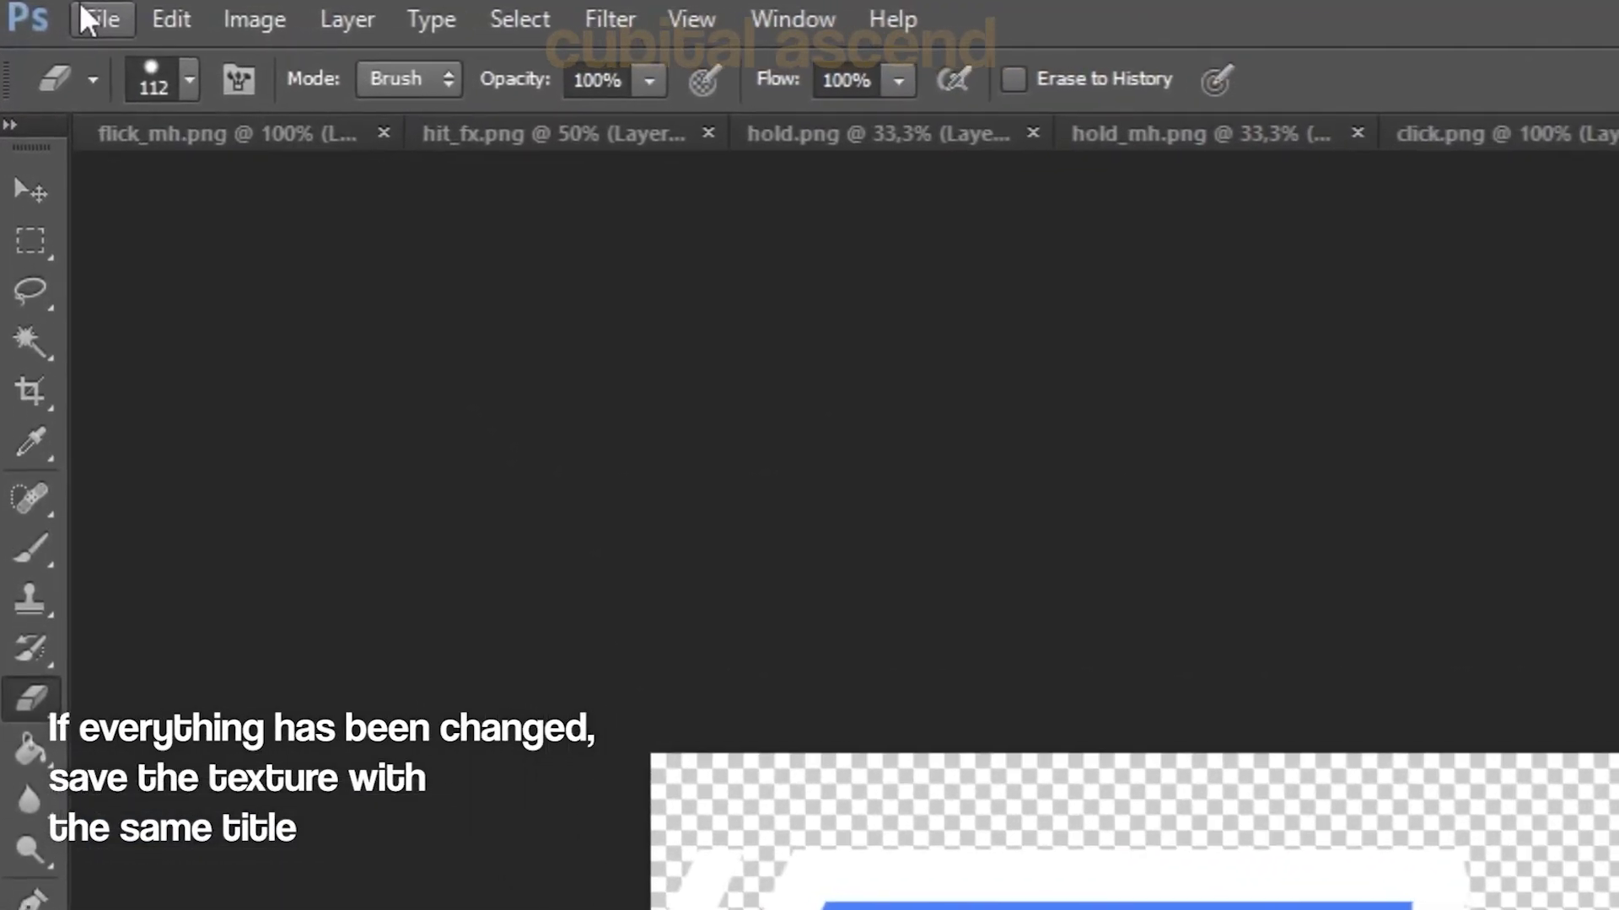
click(82, 10)
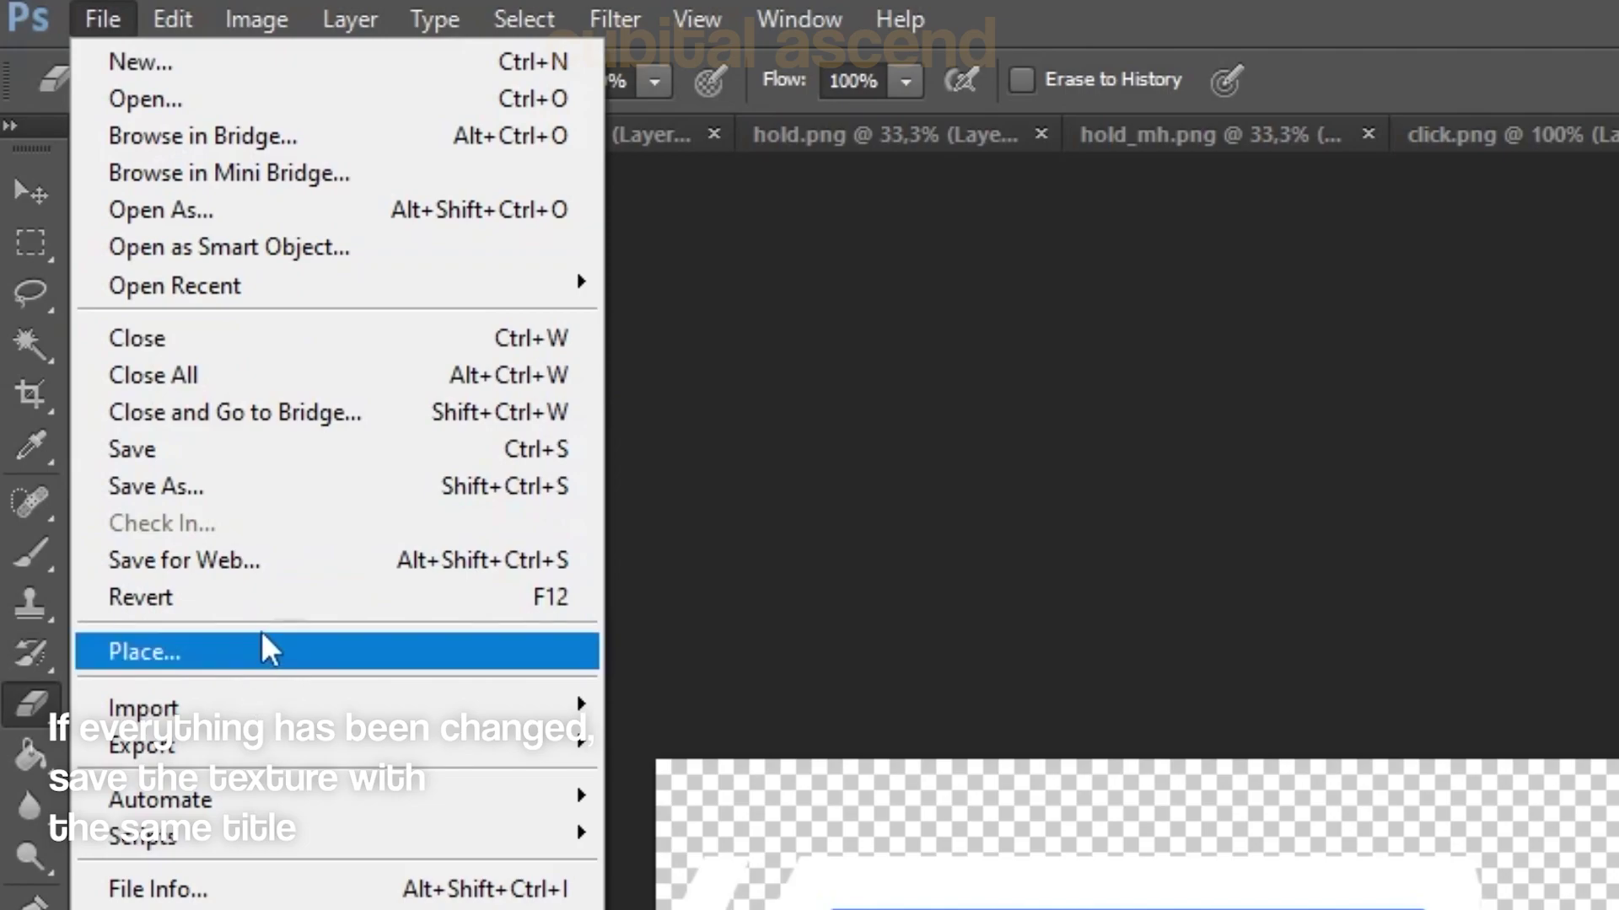
click(219, 454)
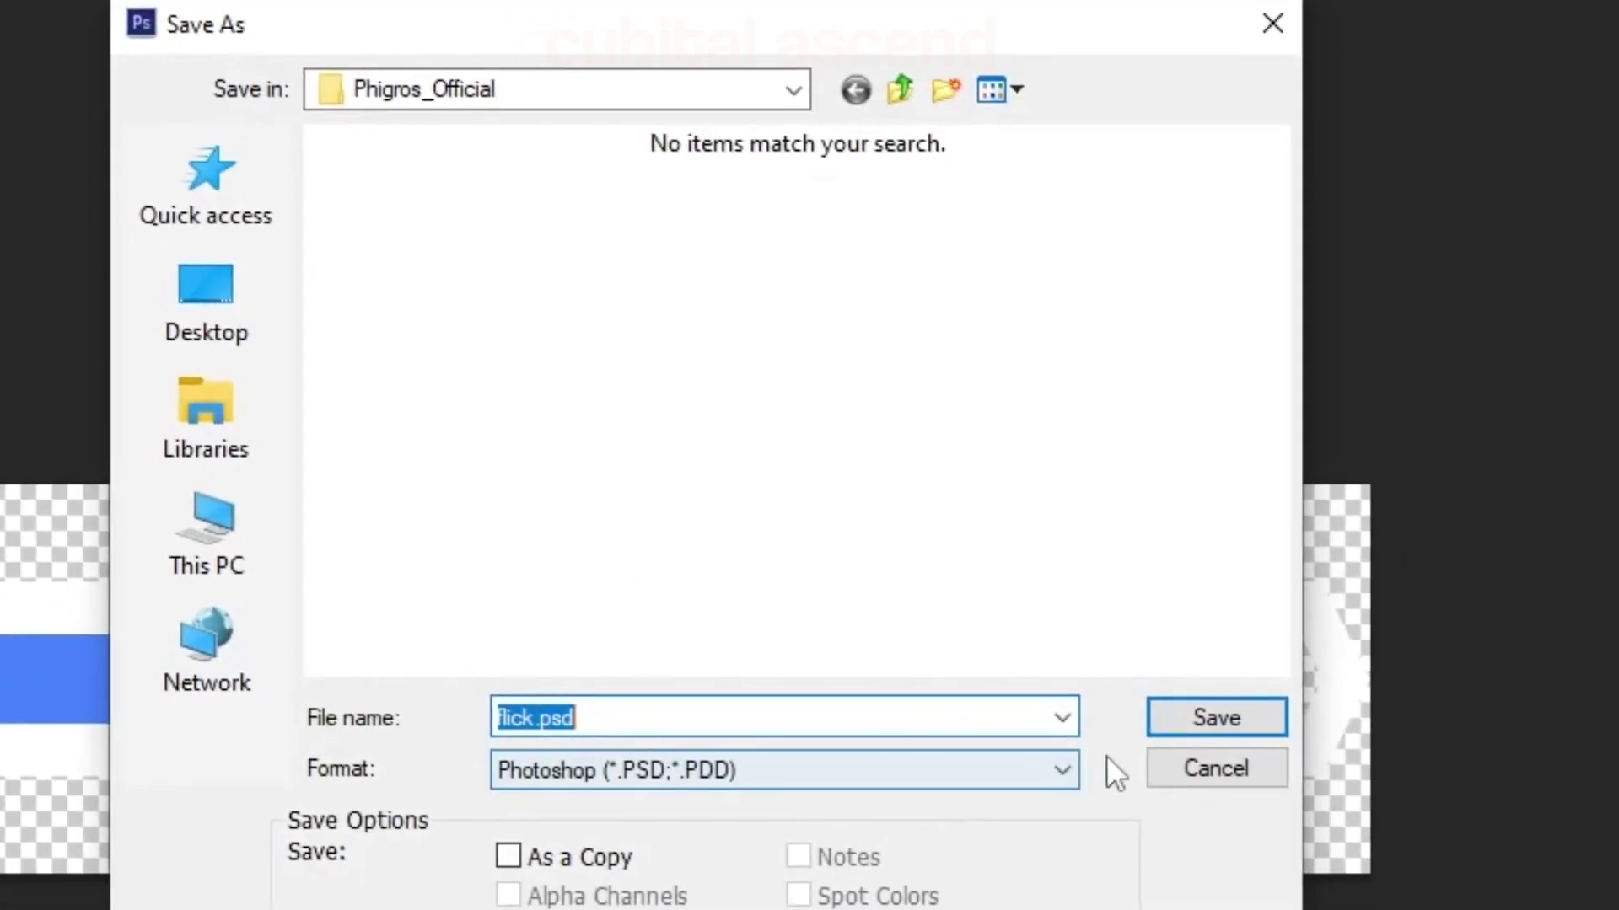
click(1156, 767)
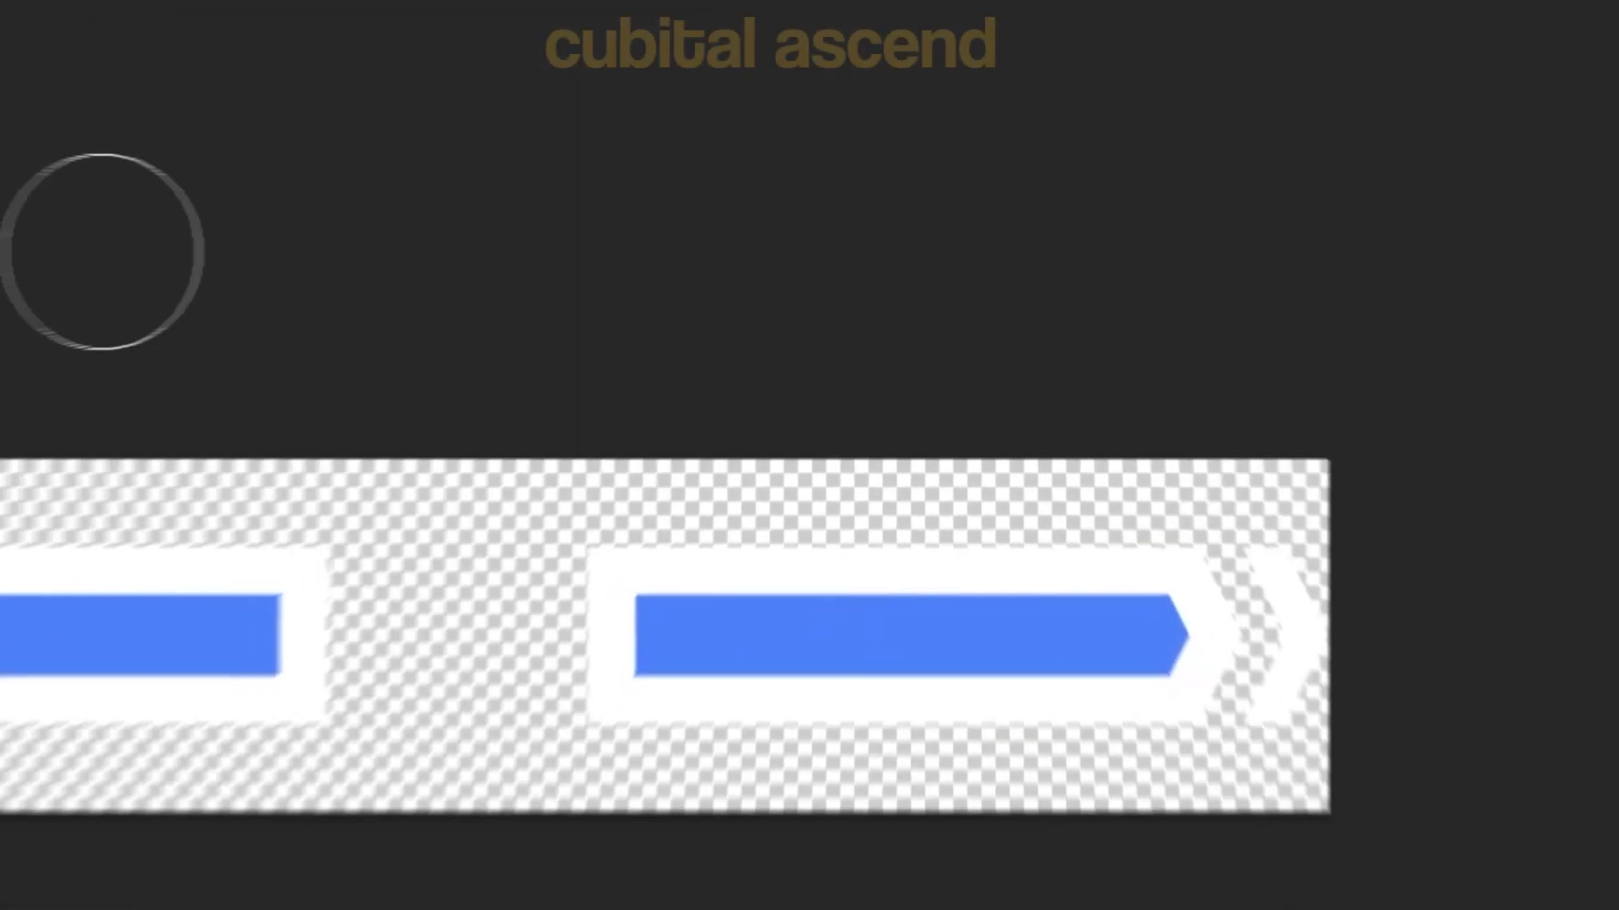
Save the recoloured flick_mh texture as flick_mh.png in PNG format in the Your skin folder.
click(73, 63)
click(46, 10)
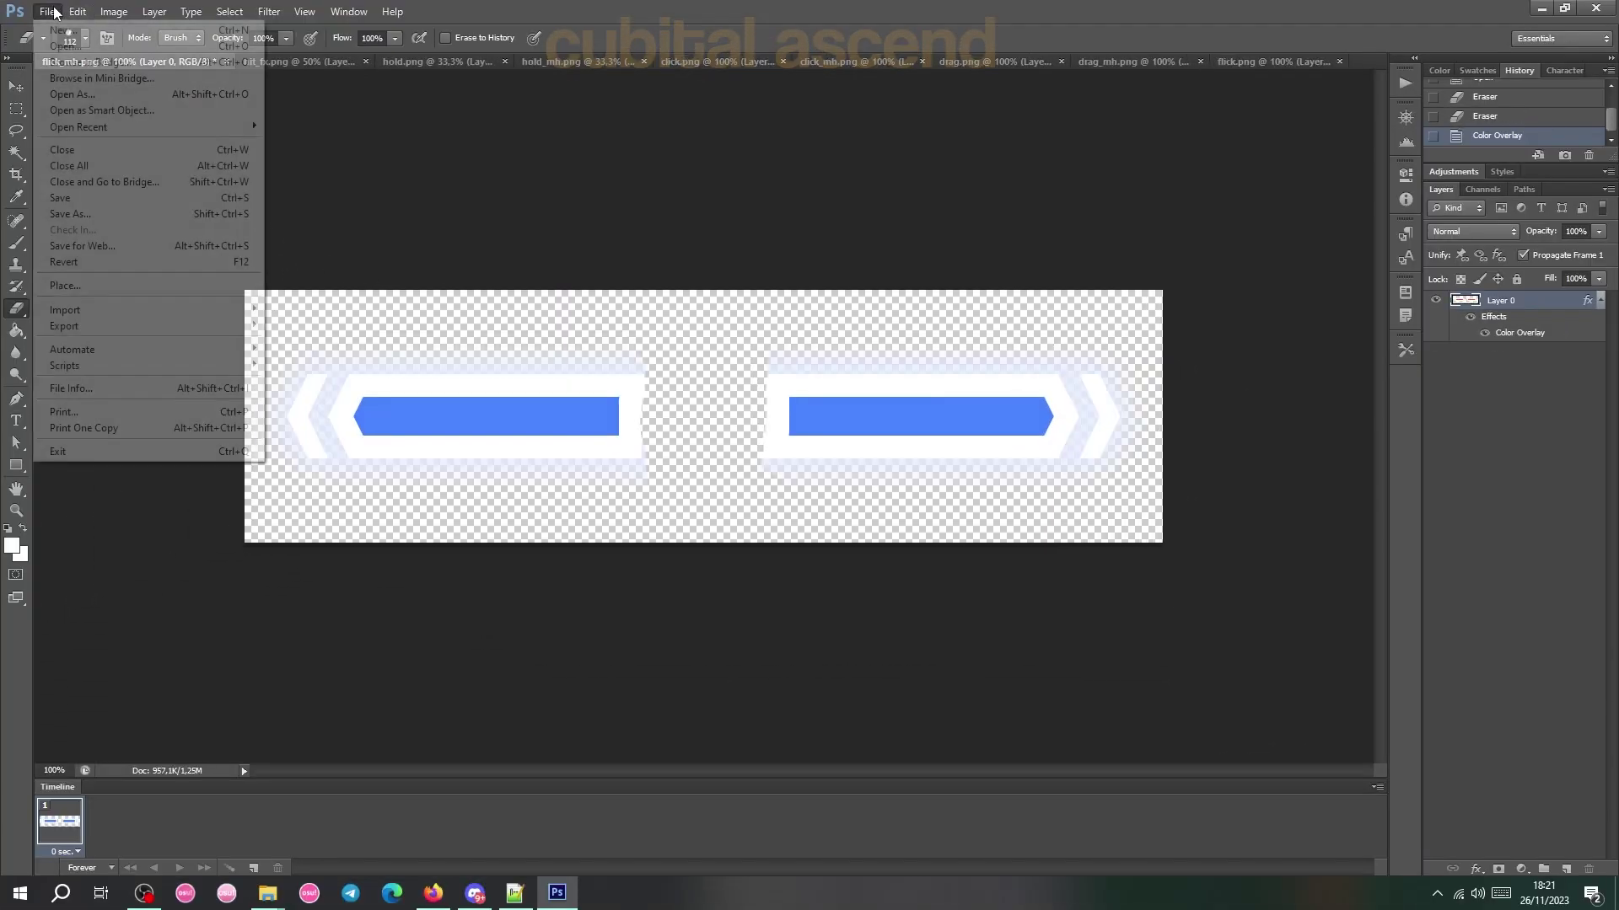
mouse_move(124, 335)
mouse_move(155, 358)
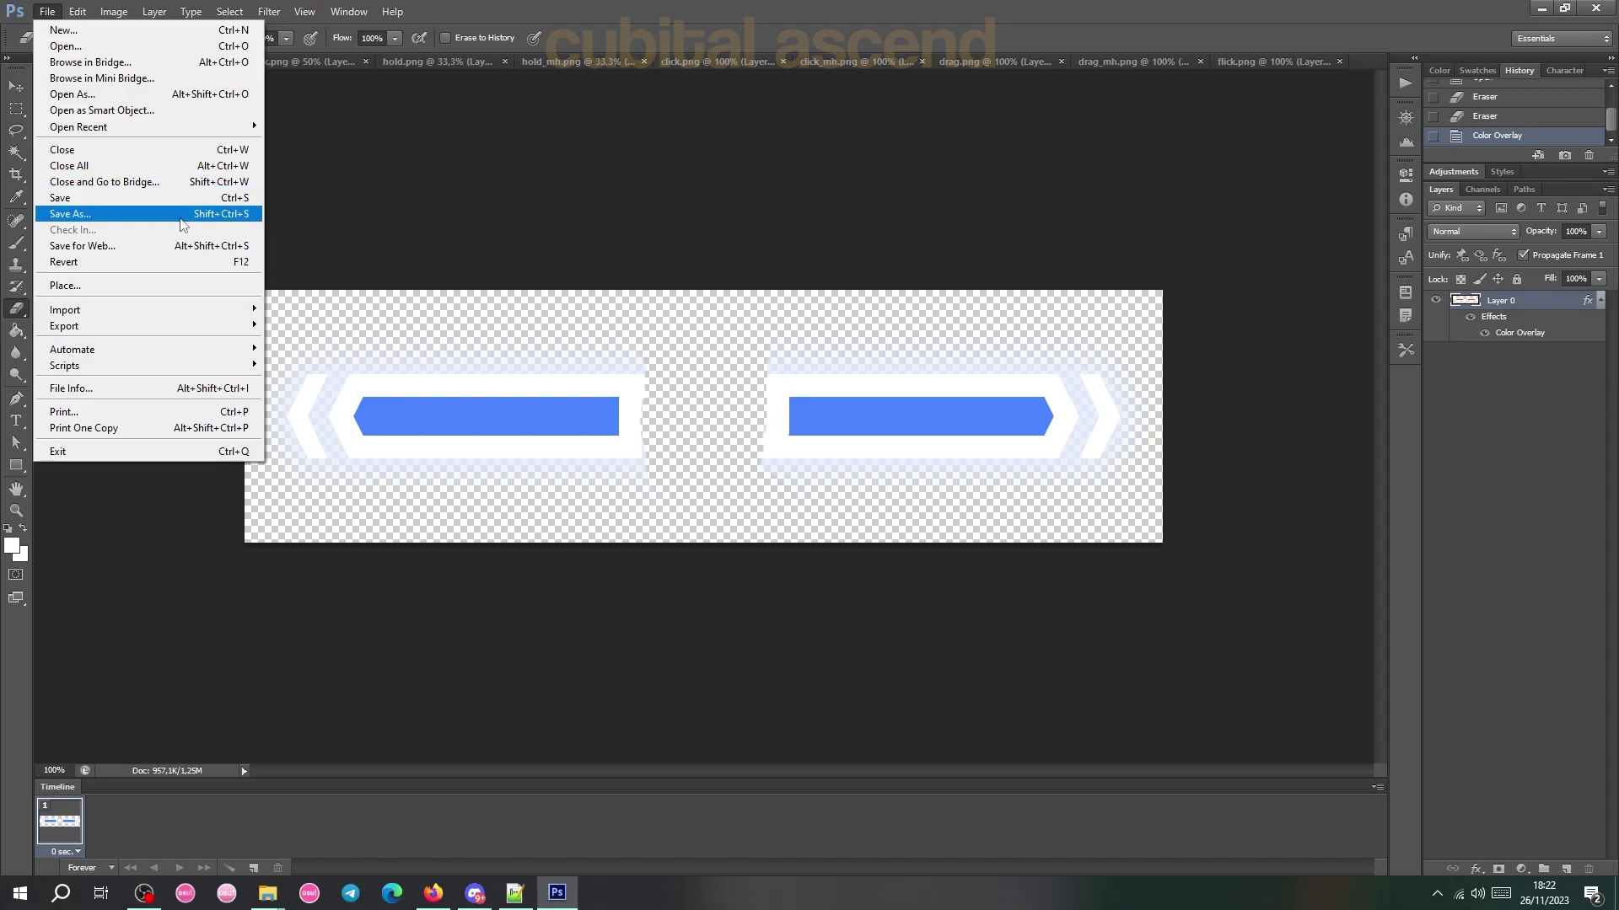
click(182, 221)
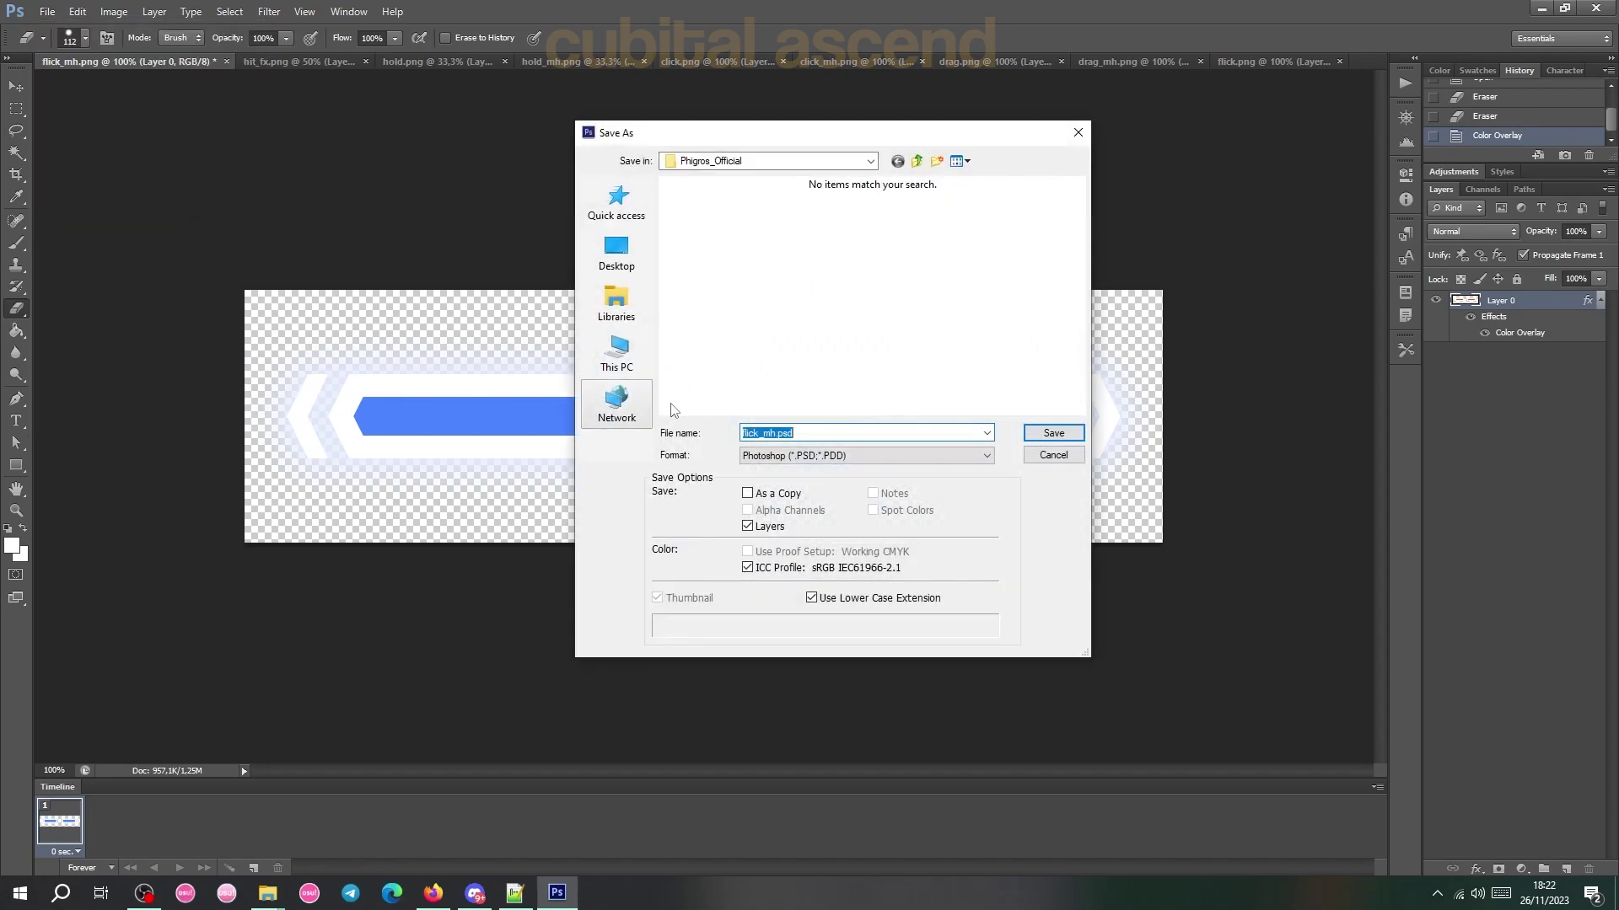
click(822, 460)
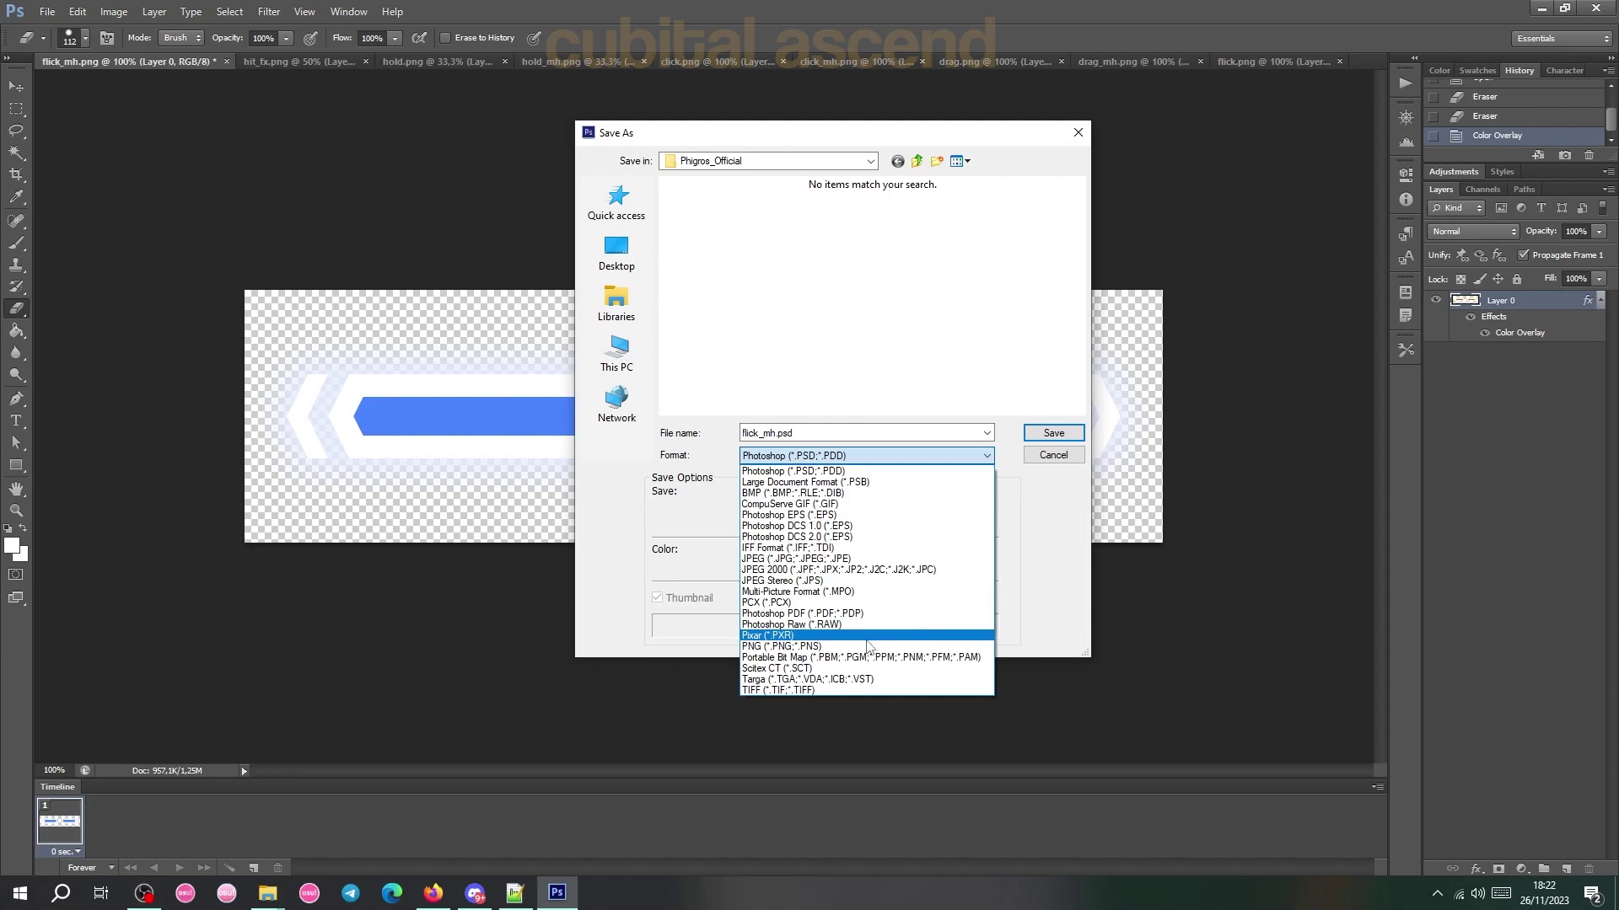
click(862, 646)
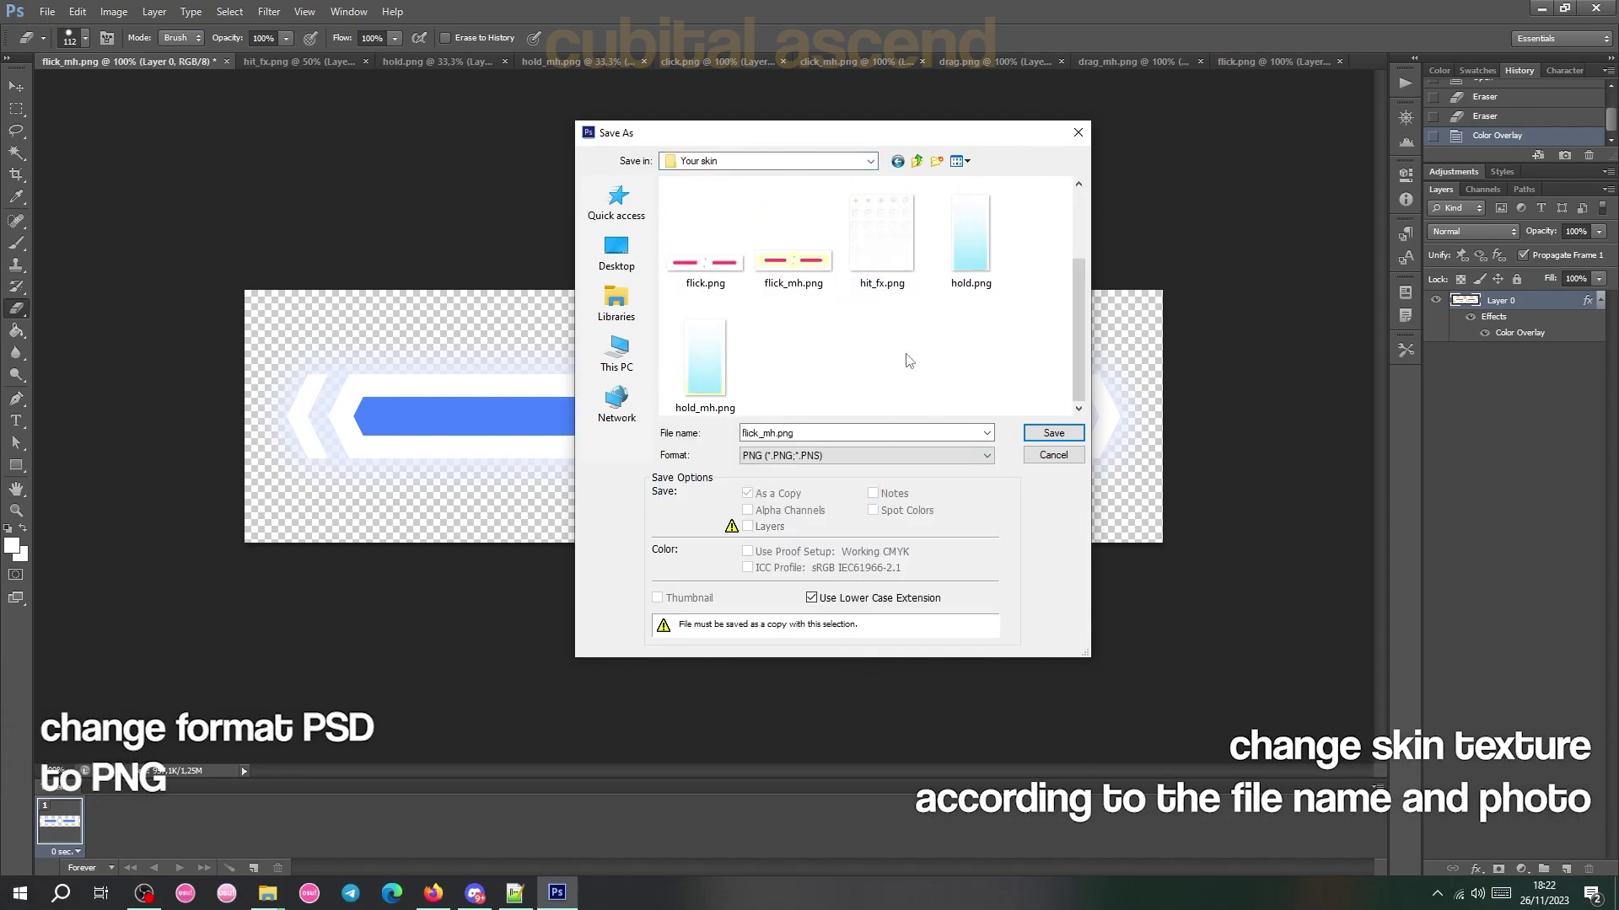
drag(798, 138, 1025, 175)
click(1281, 469)
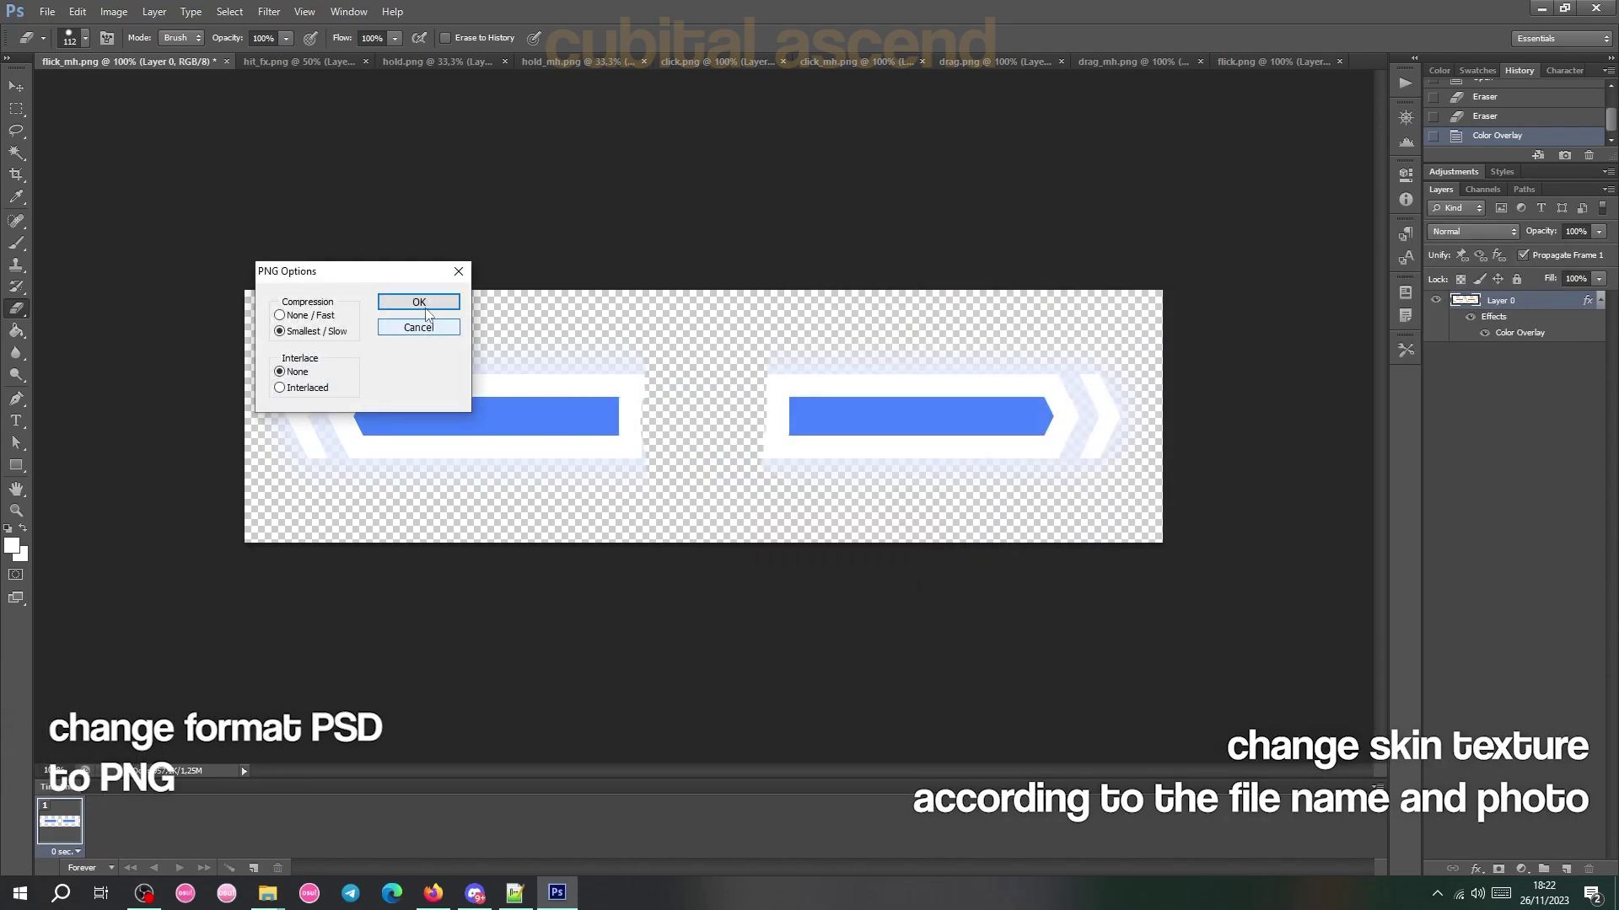
click(416, 304)
Save the recoloured hold texture as a PNG, replacing the existing hold.png.
click(280, 65)
click(419, 62)
click(47, 11)
click(76, 216)
click(1281, 472)
click(766, 336)
click(416, 303)
Save the recoloured hold_mh texture in PNG format, replacing the existing hold_mh.png.
click(560, 62)
click(47, 11)
click(70, 213)
click(1084, 495)
click(1054, 657)
click(1281, 469)
click(765, 331)
click(416, 303)
Save the recoloured click texture as click.png in PNG format in the Phigros_Official folder.
click(753, 61)
click(47, 11)
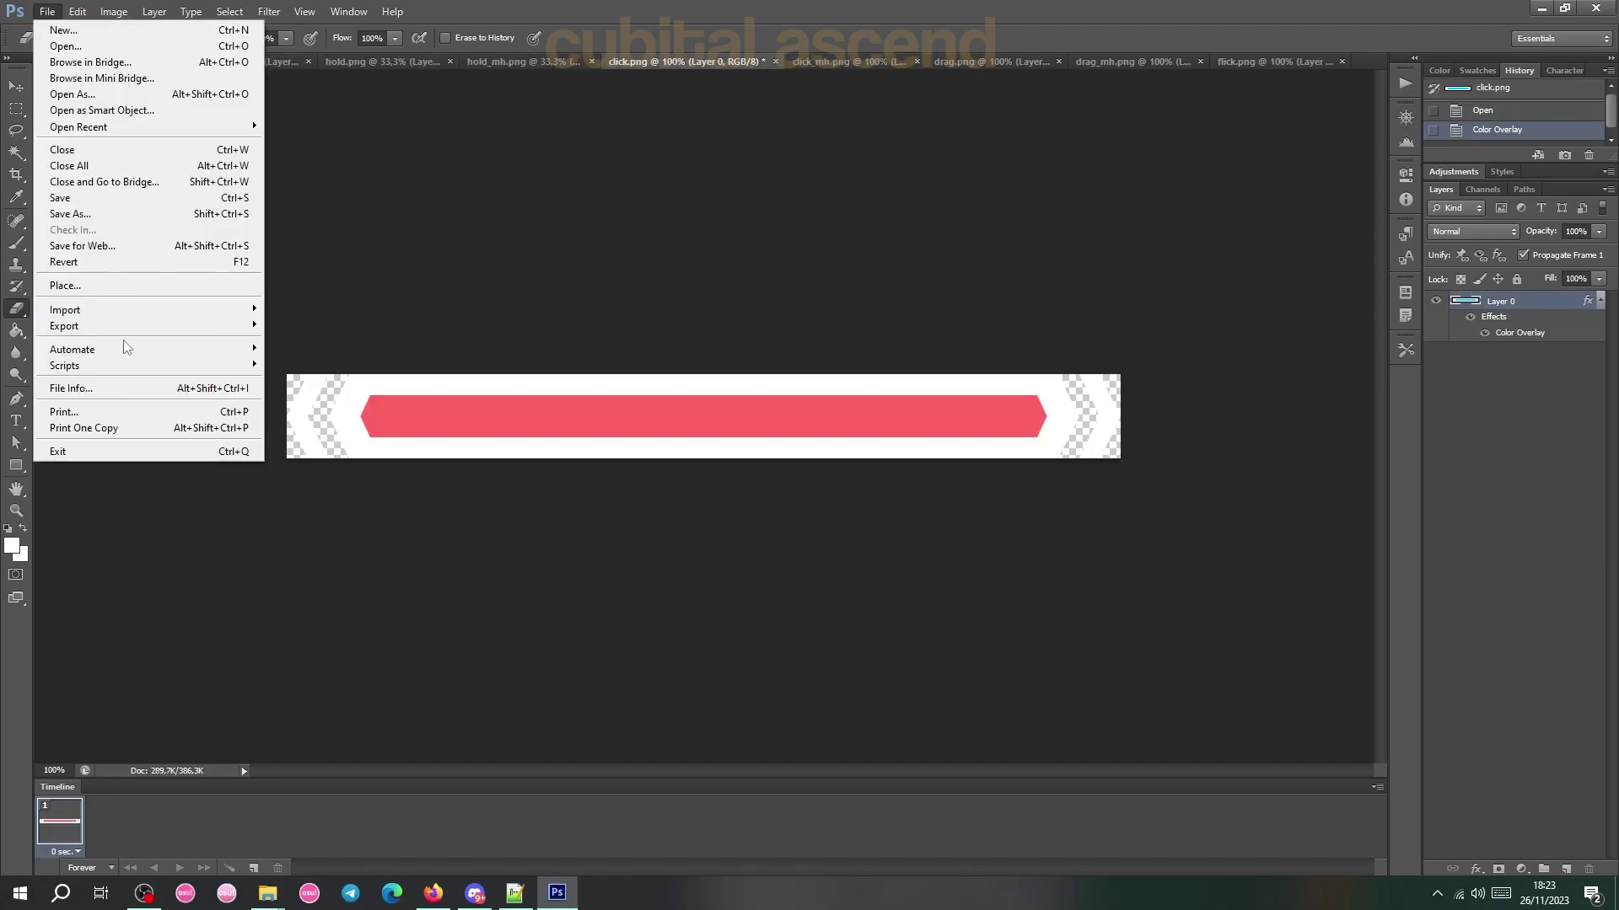
click(185, 213)
click(1084, 495)
click(1054, 658)
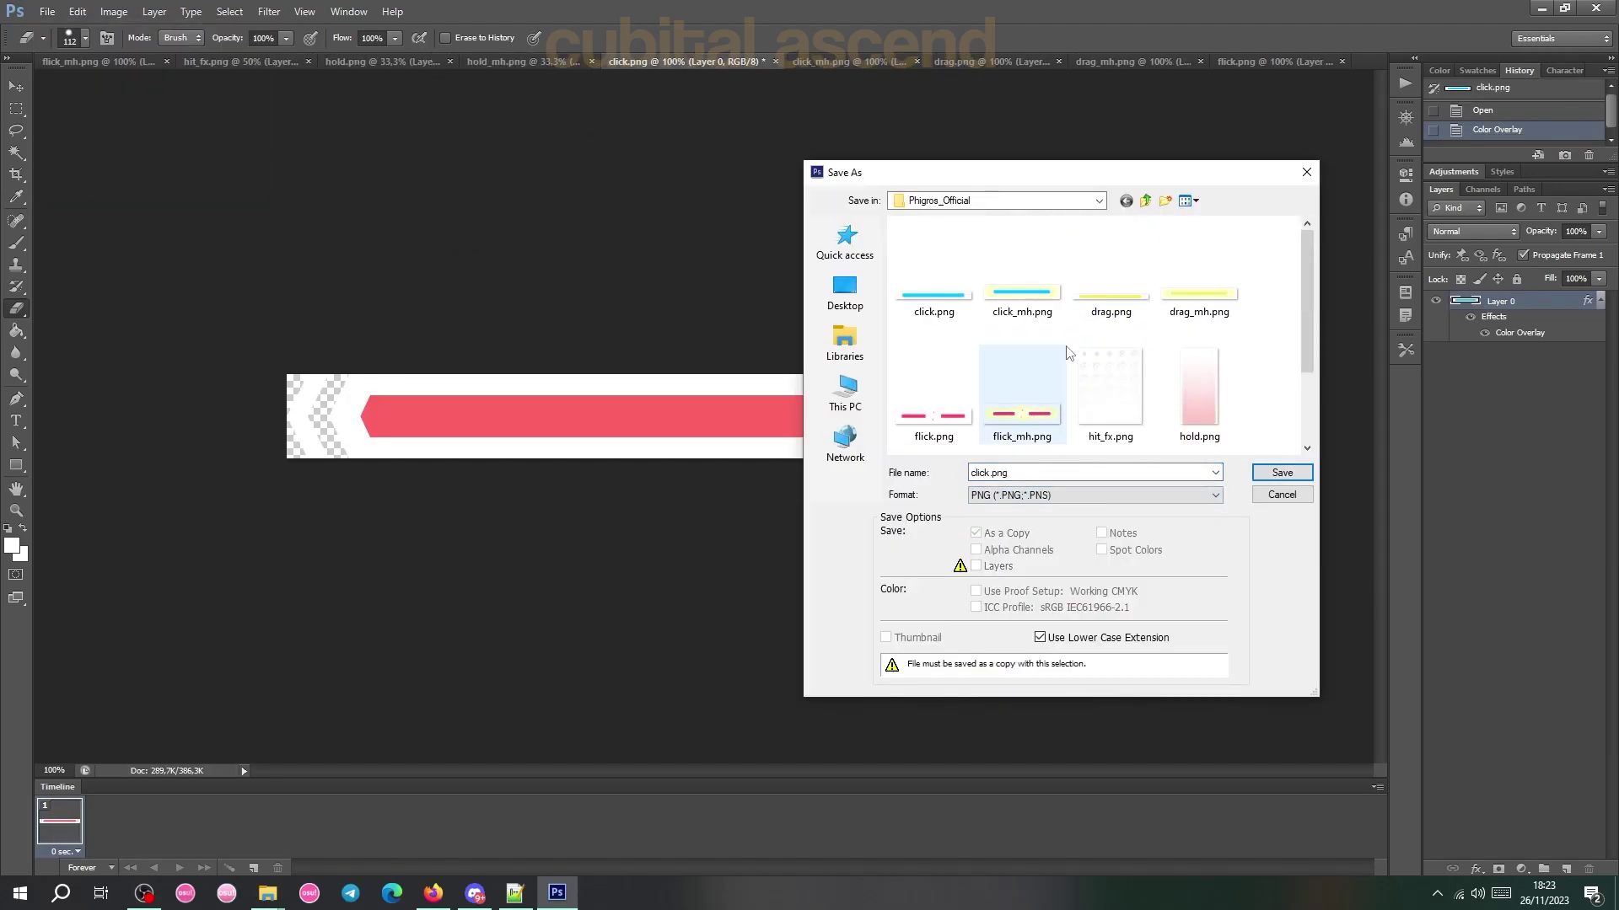
click(1280, 473)
Save the recoloured click_mh texture in PNG format, replacing click_mh.png in the Phigros_Official folder.
click(824, 62)
click(47, 11)
click(70, 213)
click(1084, 495)
click(1054, 658)
double_click(1022, 295)
click(744, 335)
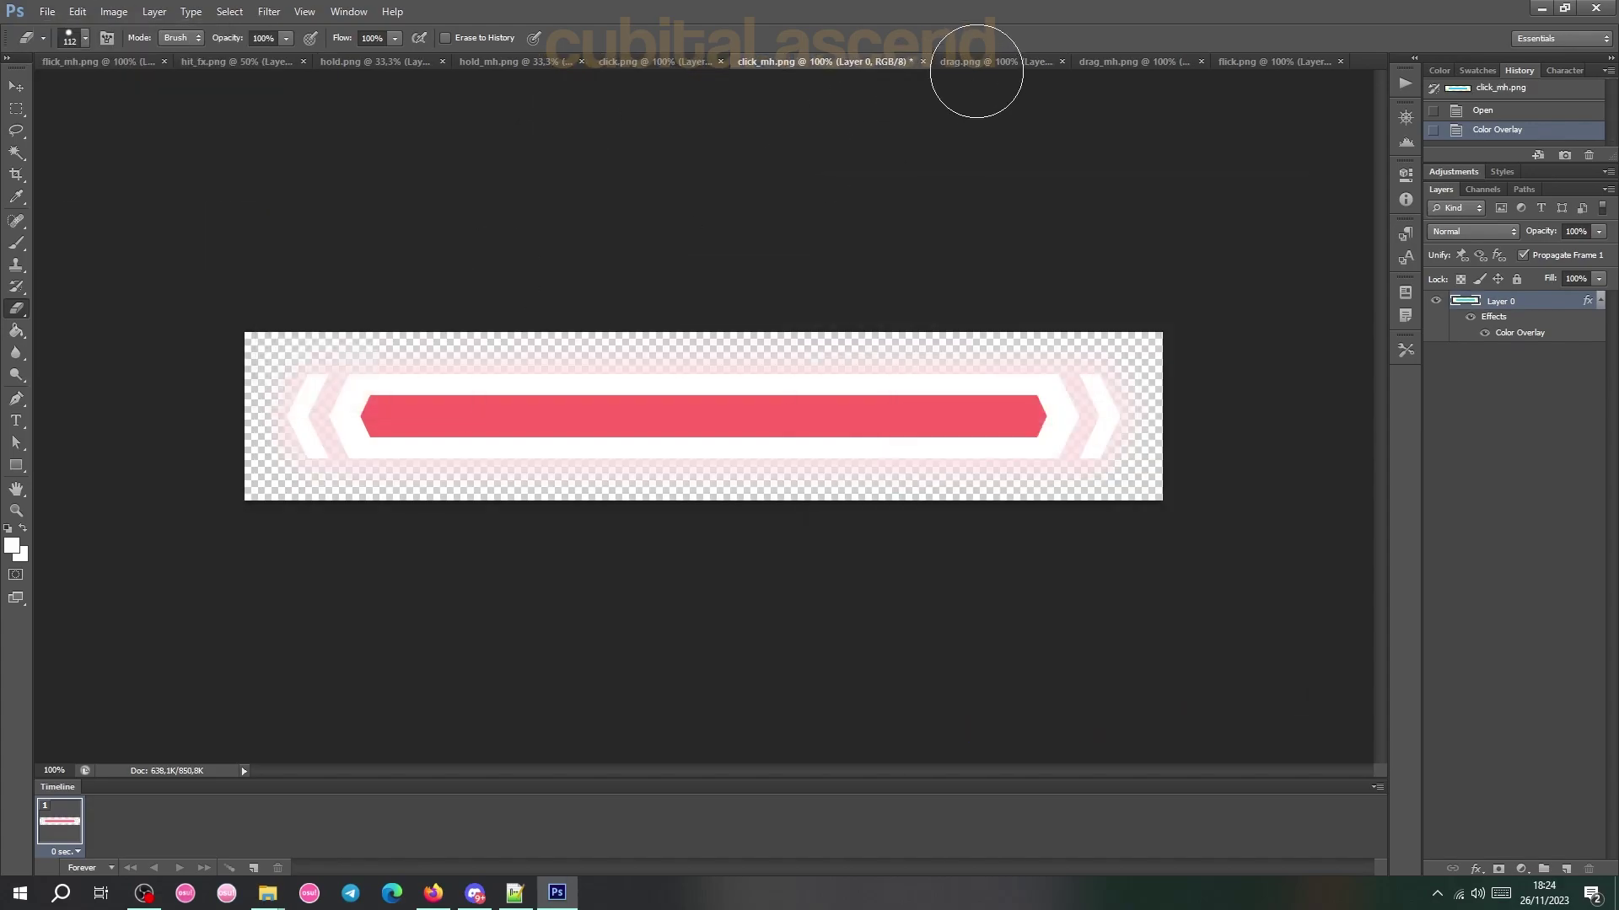
Save the recoloured drag texture in PNG format, replacing drag.png in the Phigros_Official folder.
click(970, 61)
click(48, 11)
mouse_move(142, 332)
click(69, 214)
click(1084, 495)
click(1053, 658)
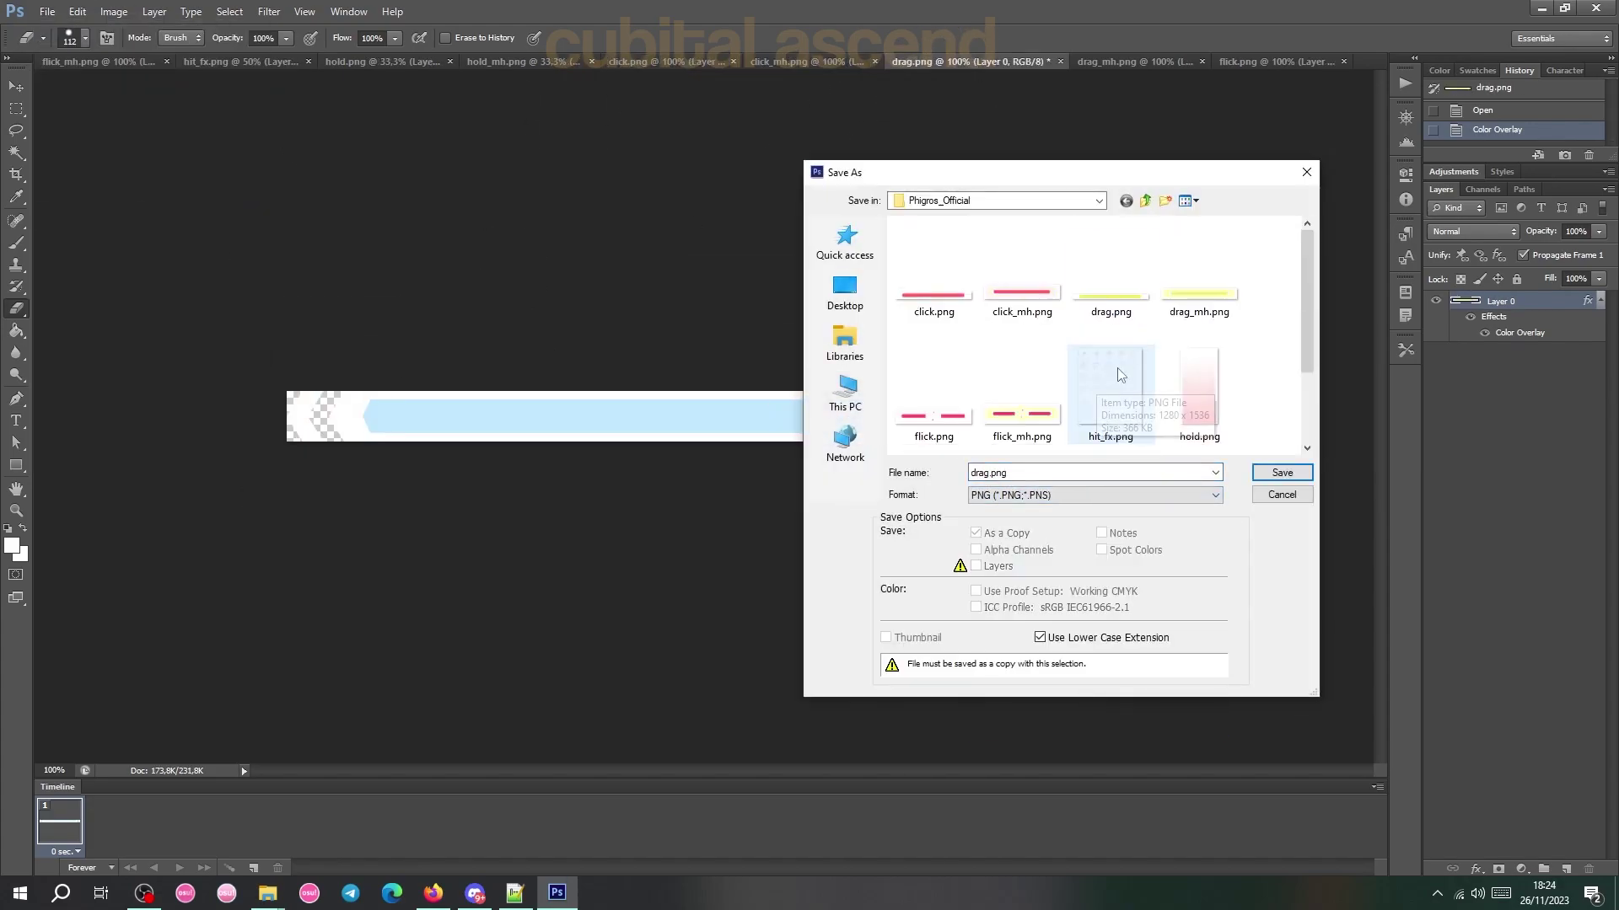
click(1280, 473)
click(744, 336)
Save the recoloured drag_mh texture in PNG format, replacing drag_mh.png in the Phigros_Official folder.
click(1134, 62)
click(47, 11)
click(70, 213)
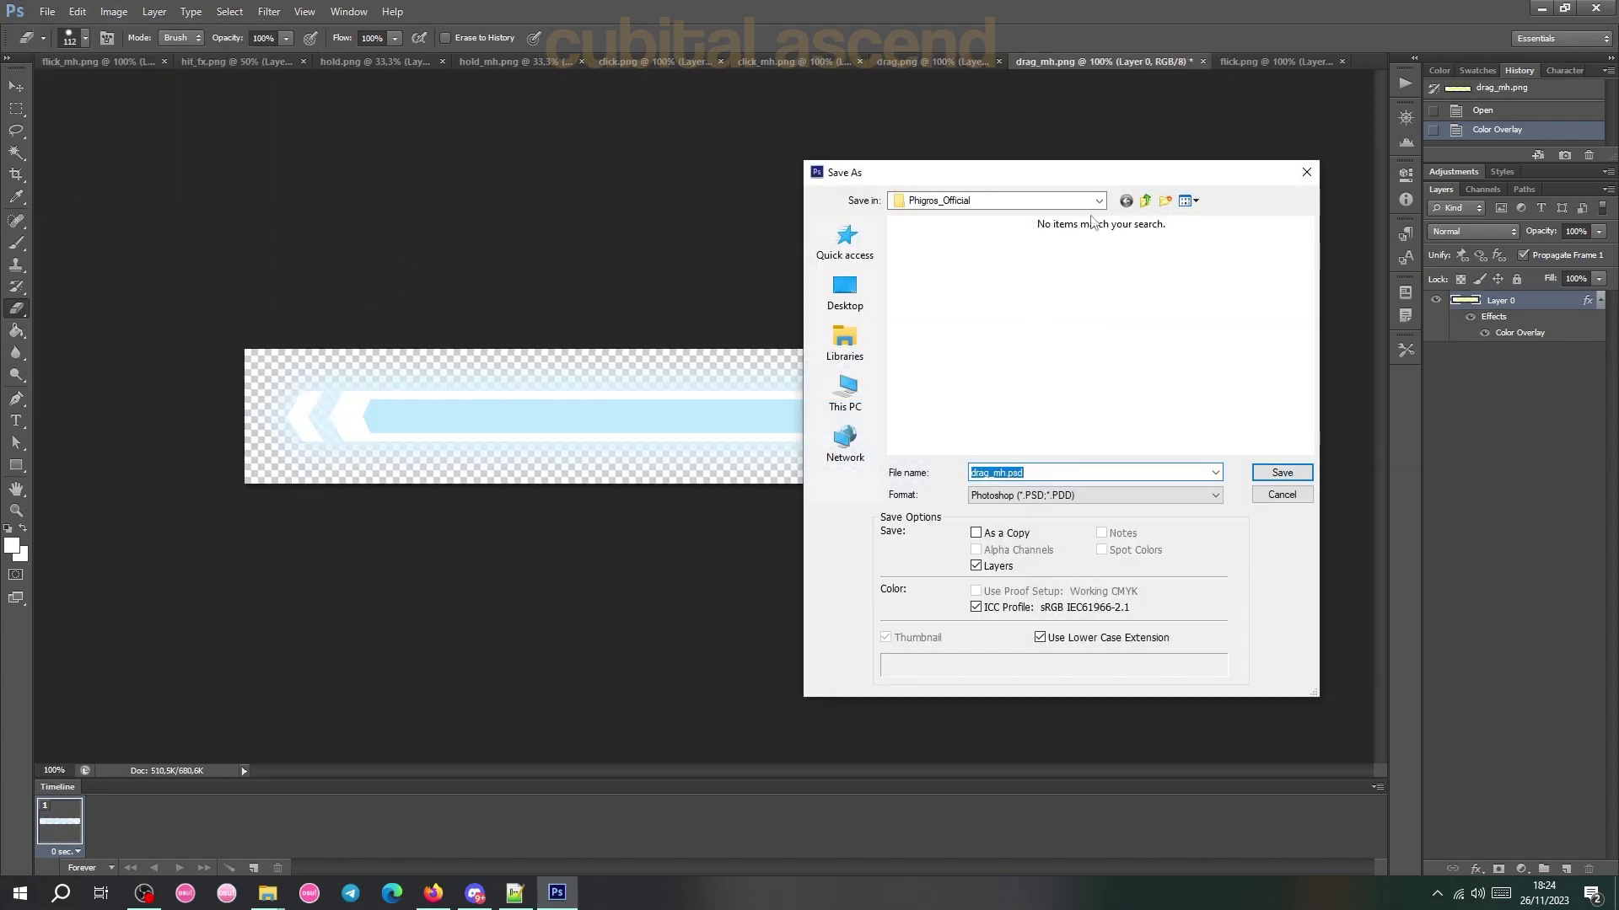
click(1093, 495)
click(1054, 657)
click(1280, 473)
click(745, 335)
Save the recoloured flick texture in PNG format, replacing flick.png in the Phigros_Official folder.
click(1264, 61)
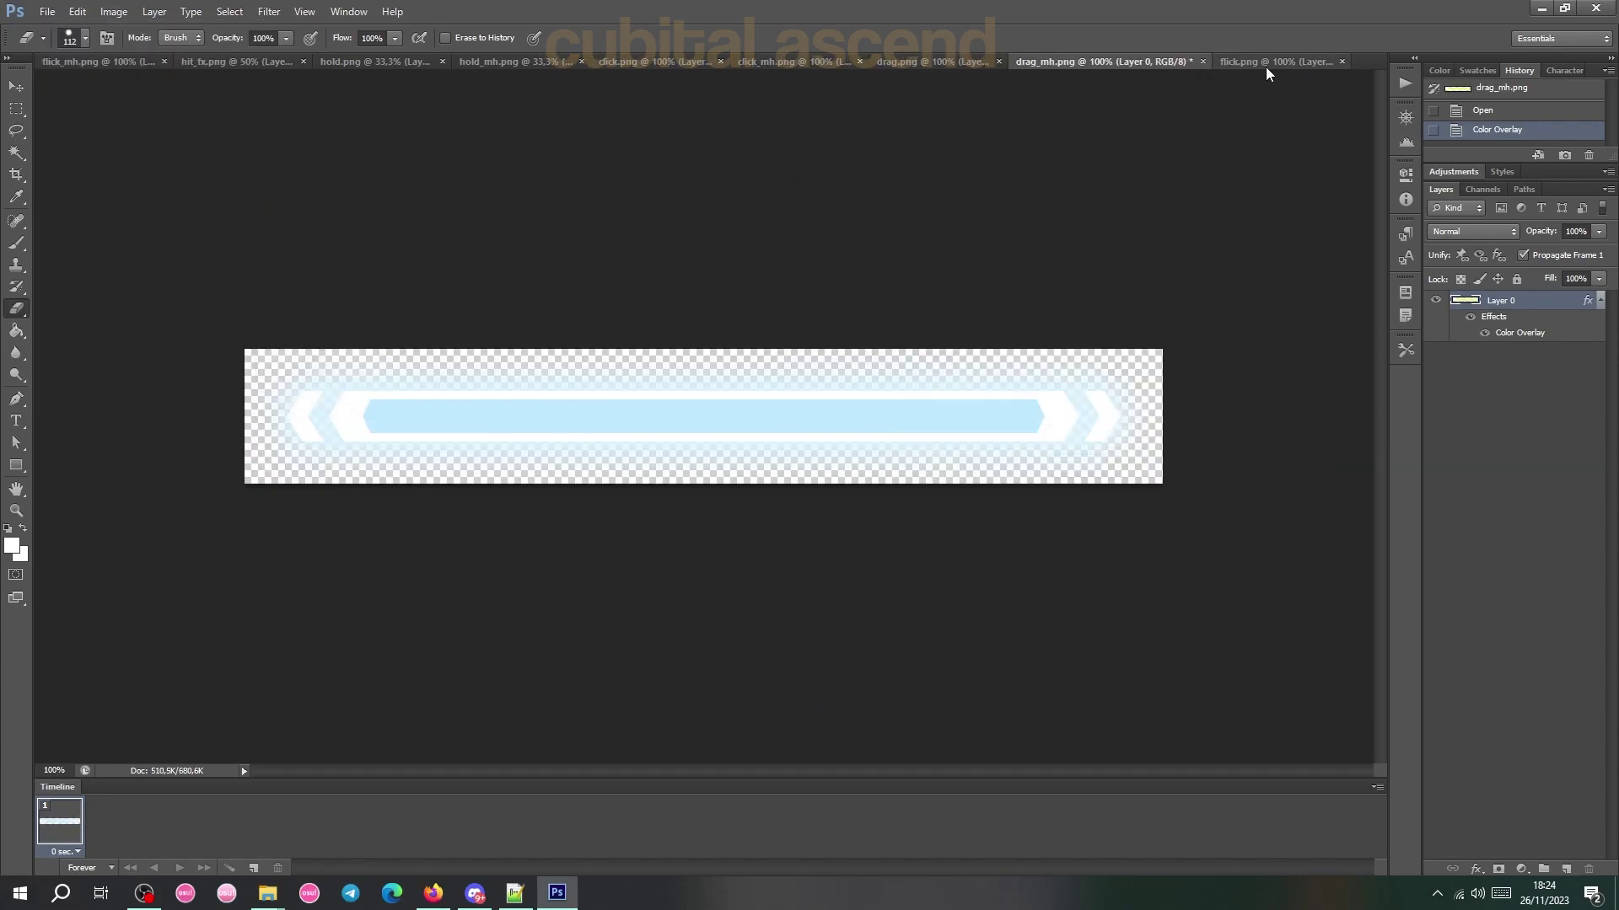
click(47, 11)
click(70, 213)
click(1093, 495)
click(1054, 658)
click(1280, 473)
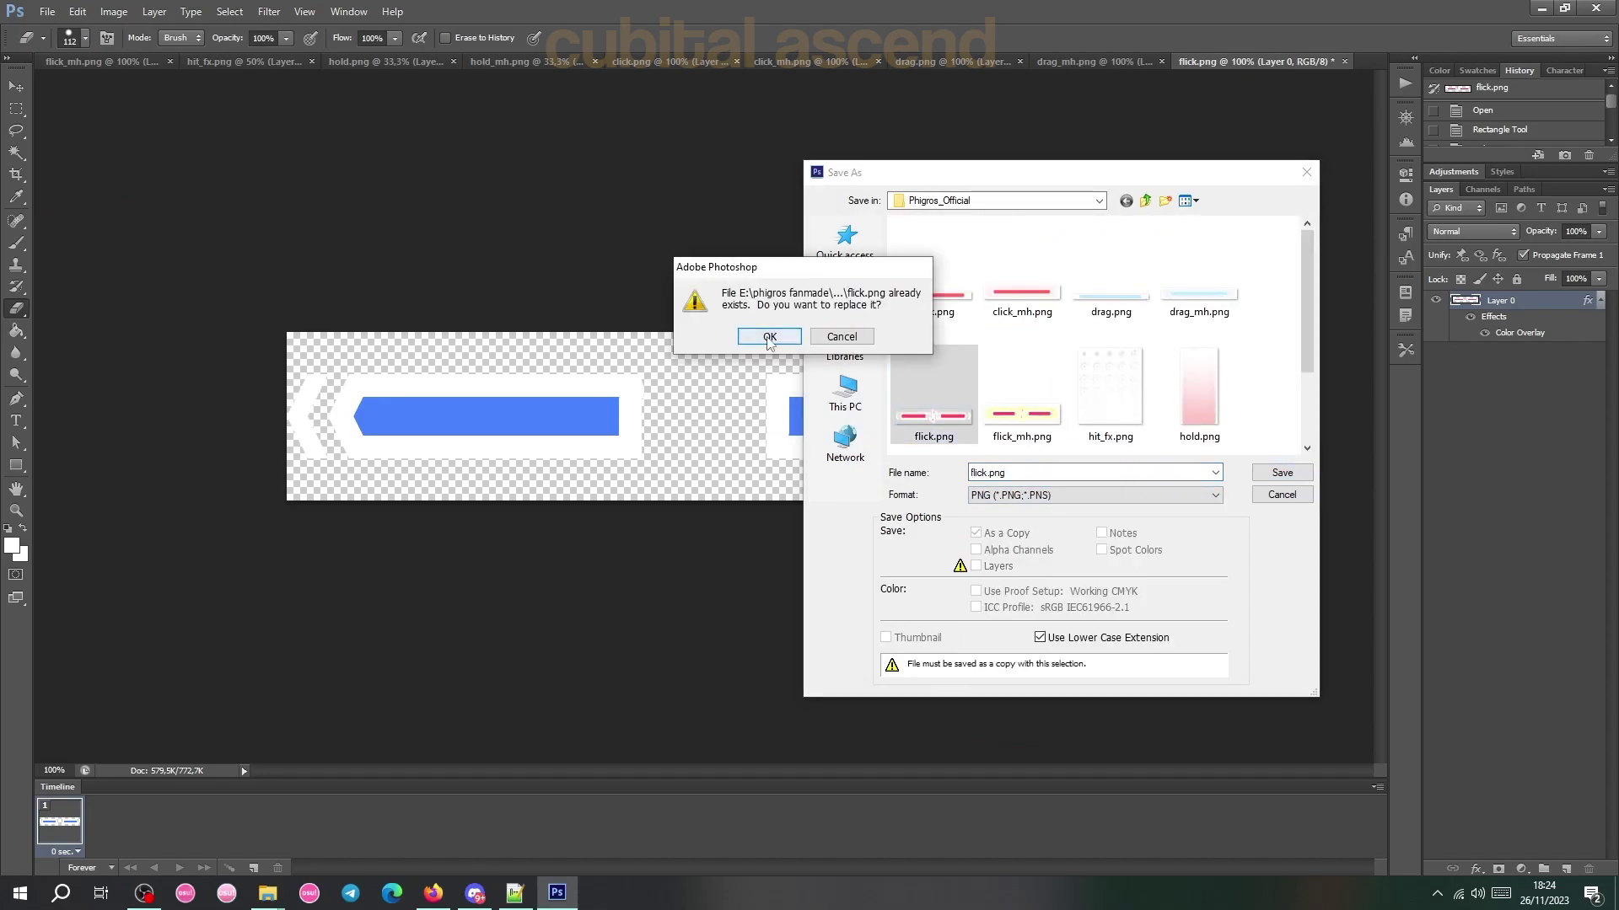
click(744, 336)
Save the recoloured flick_mh texture in PNG format, replacing flick_mh.png in the Phigros_Official folder.
click(75, 59)
click(47, 11)
click(70, 213)
click(1093, 495)
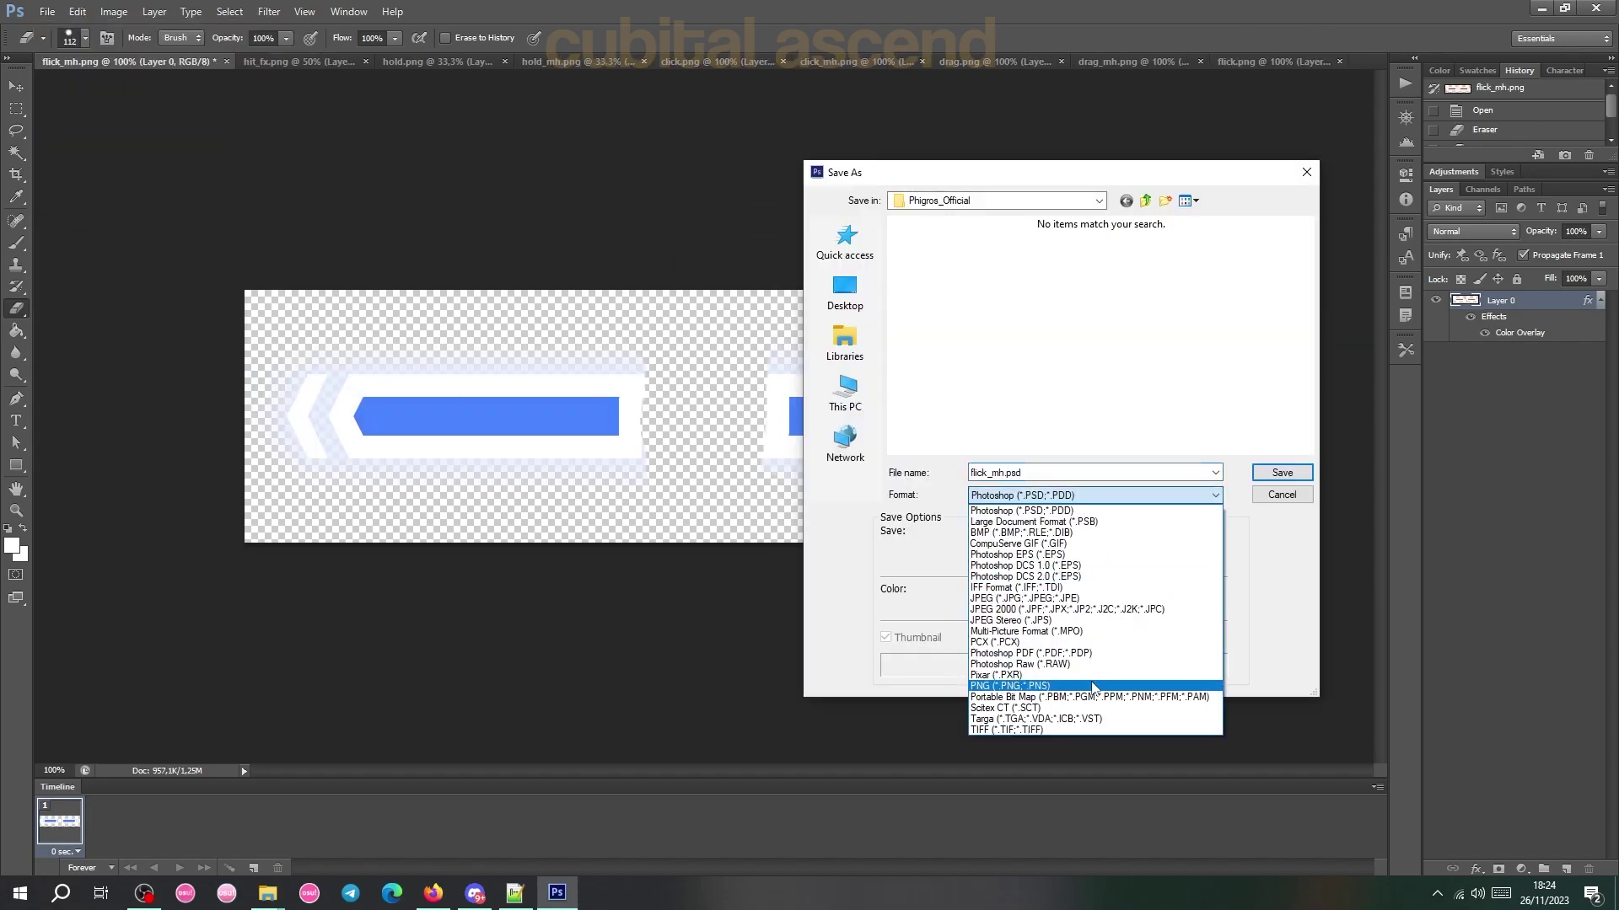
click(1054, 658)
click(1280, 473)
click(744, 335)
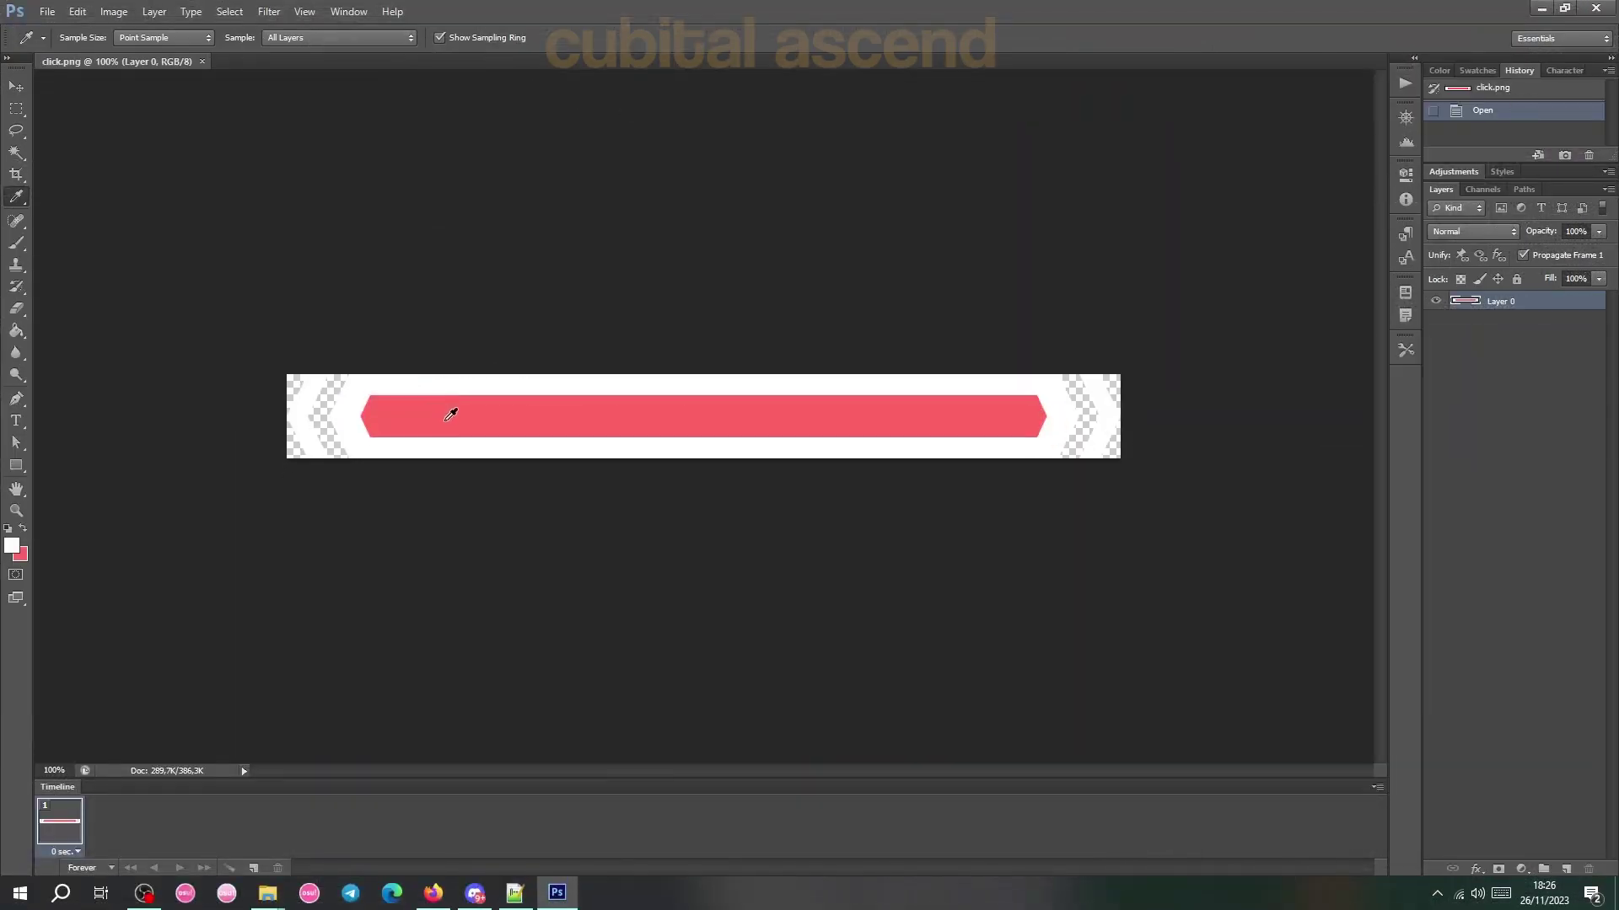
Open the red background colour in the Color Picker and copy its hex code ff6565.
click(451, 414)
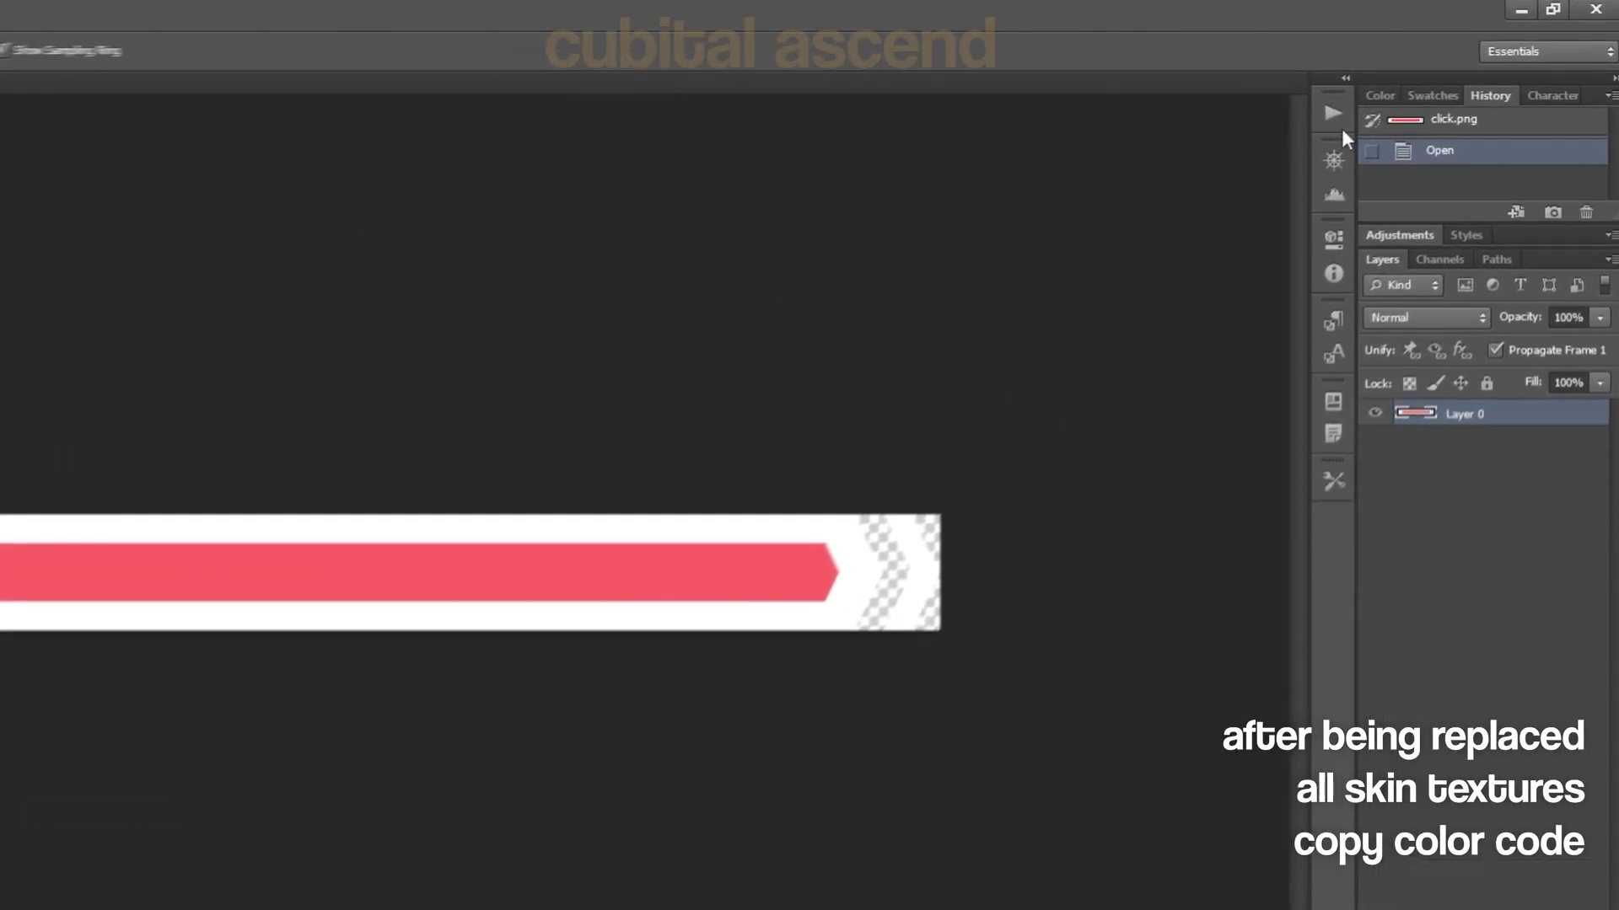
click(1432, 95)
click(1382, 96)
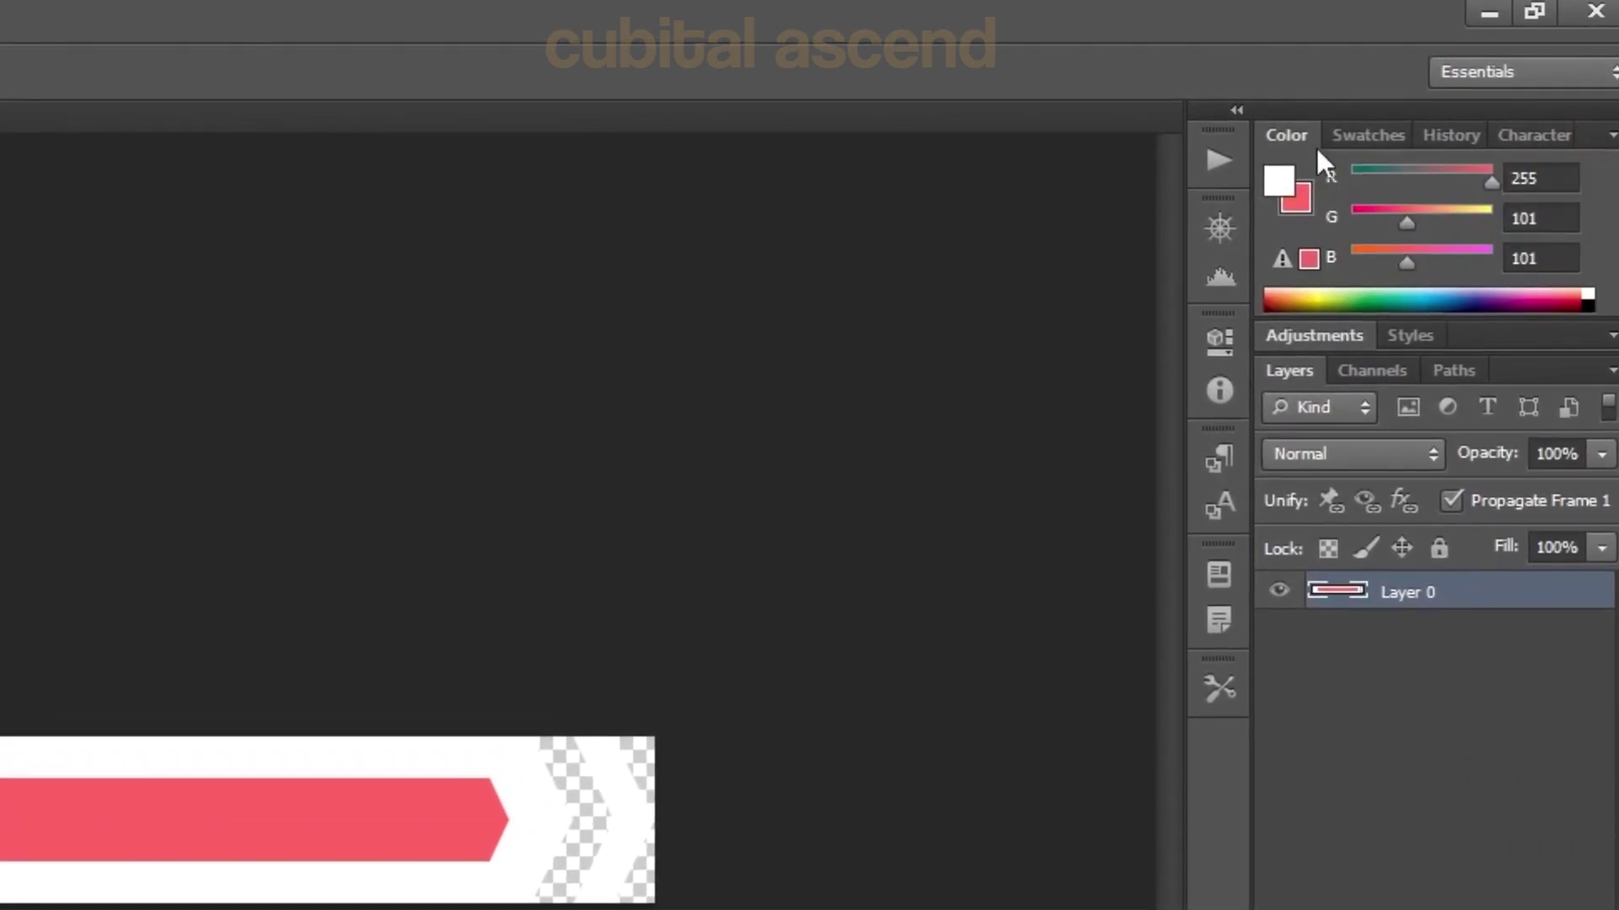
click(1307, 205)
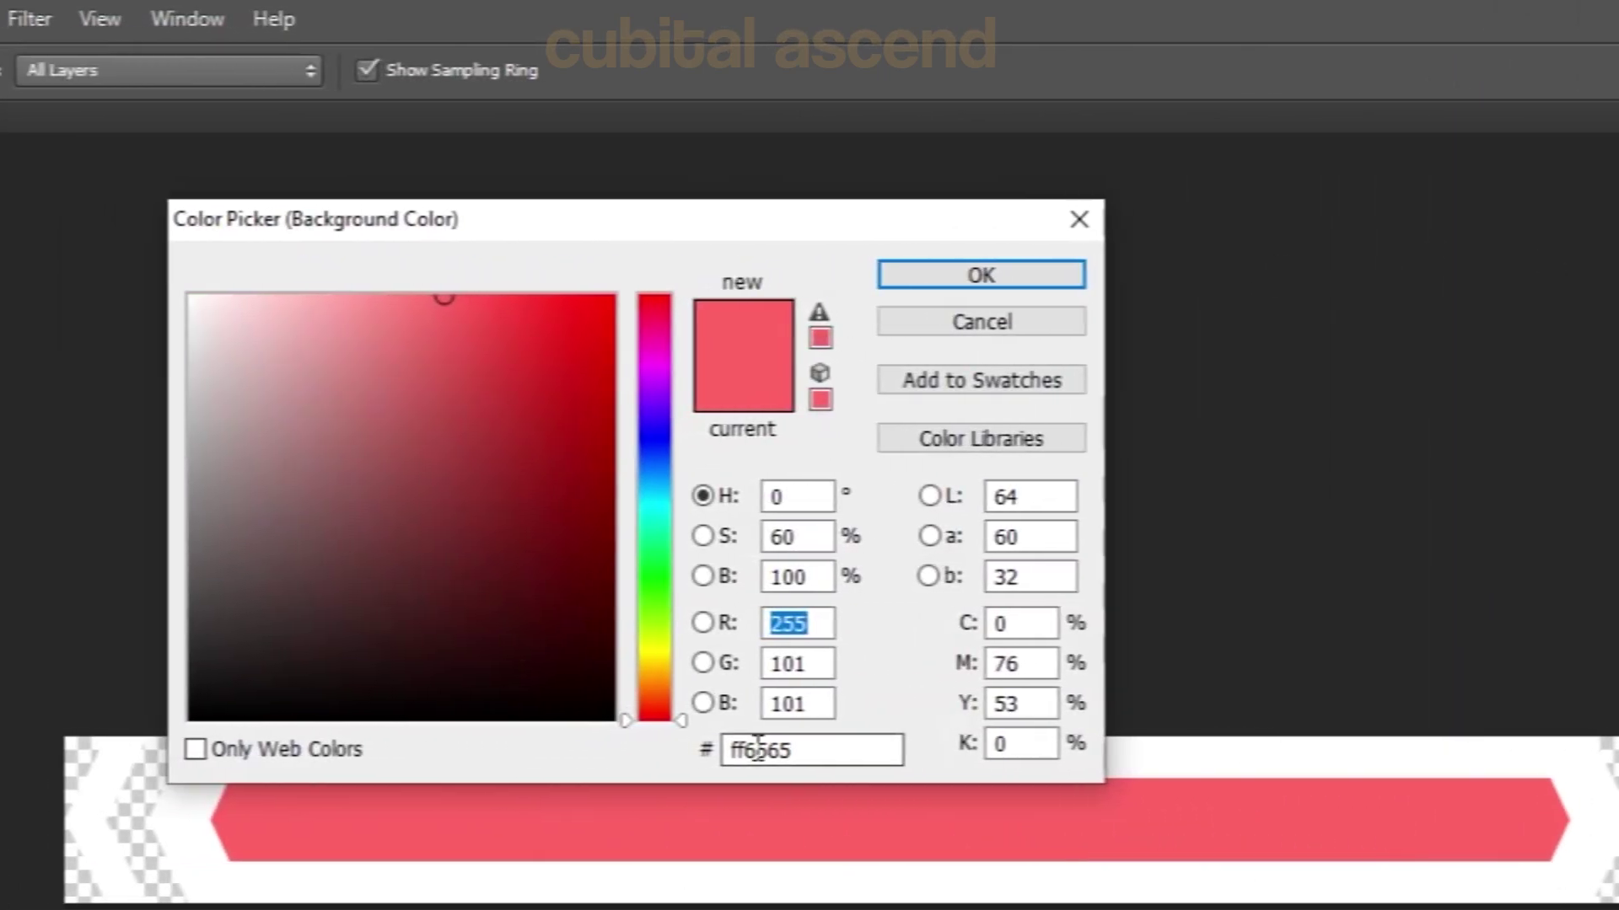
double_click(812, 746)
right_click(797, 745)
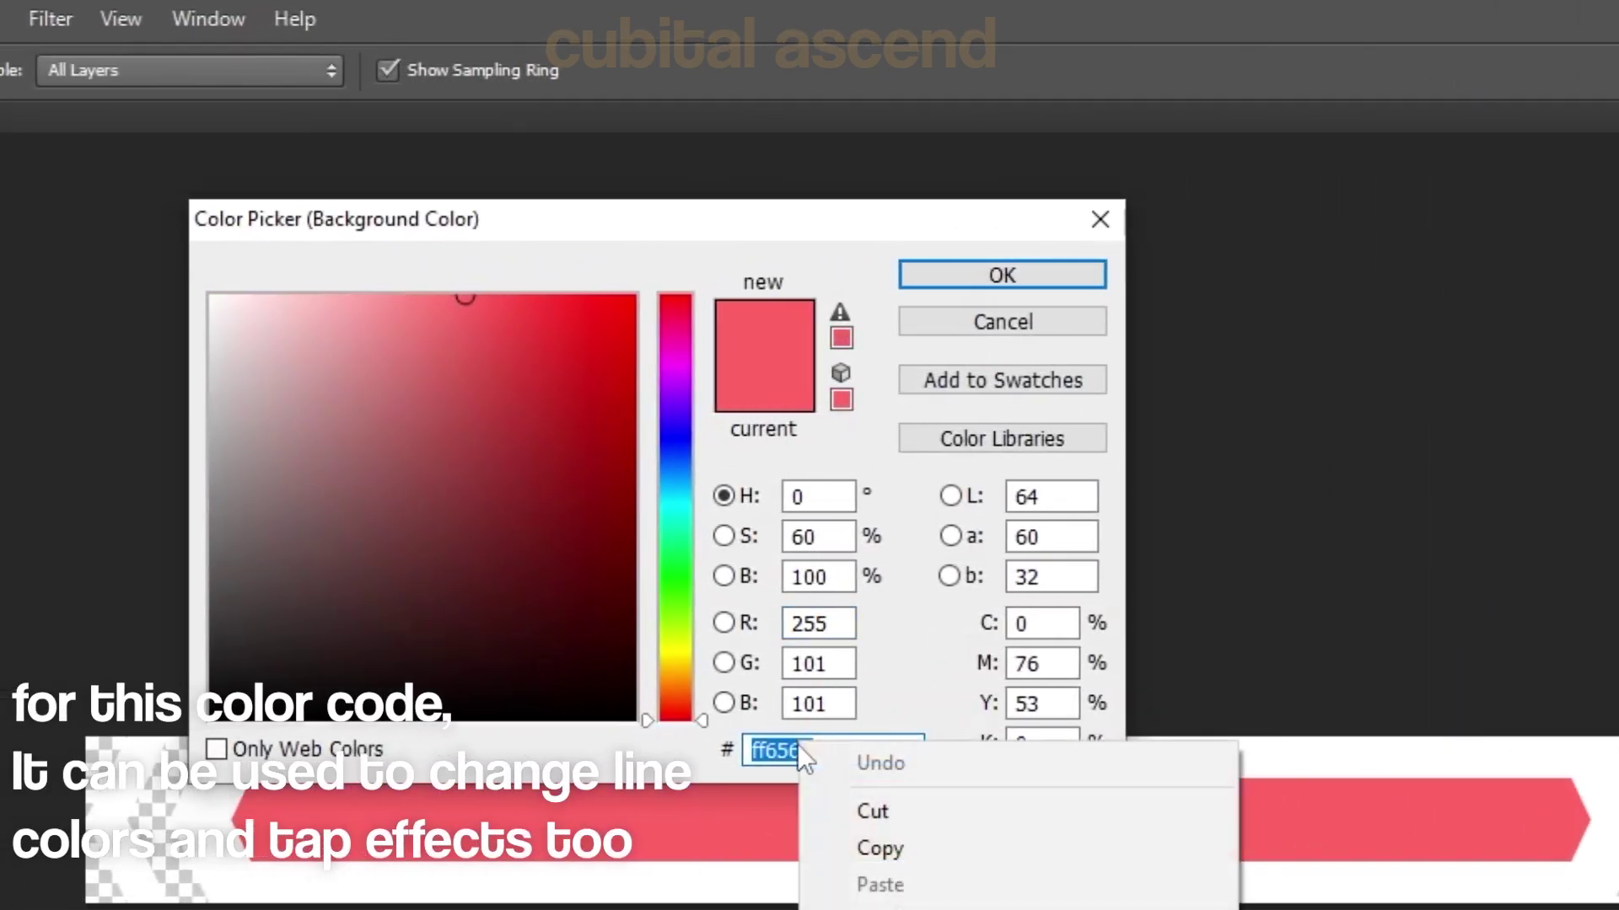
click(932, 850)
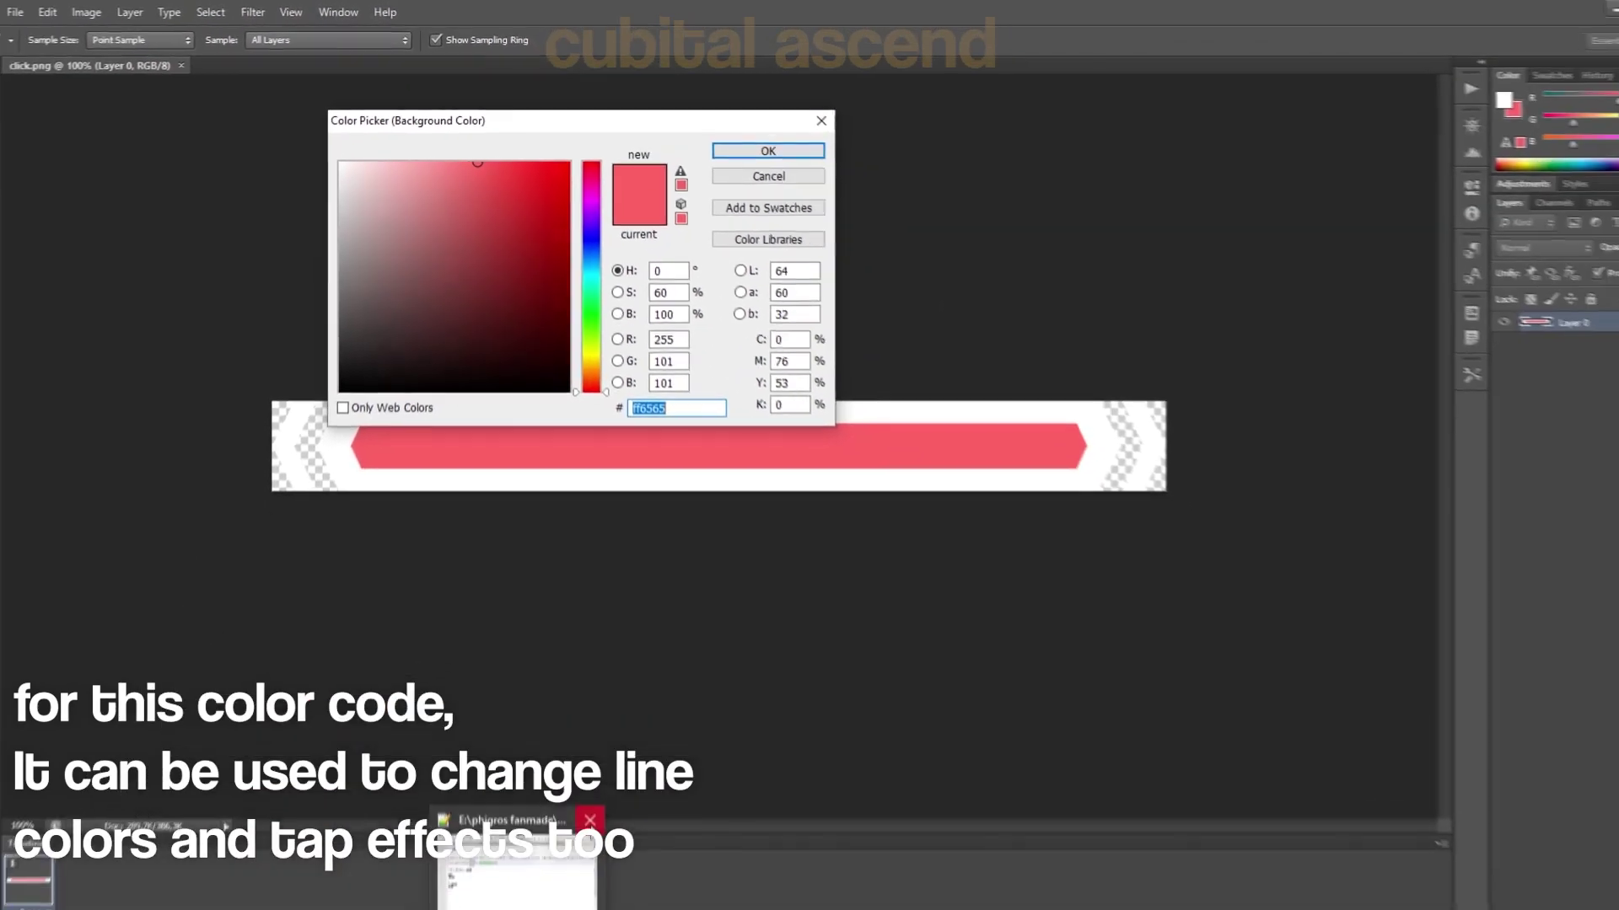
Switch to the Phigros_Official folder and examine the contents of its info.yml in Notepad++.
click(420, 909)
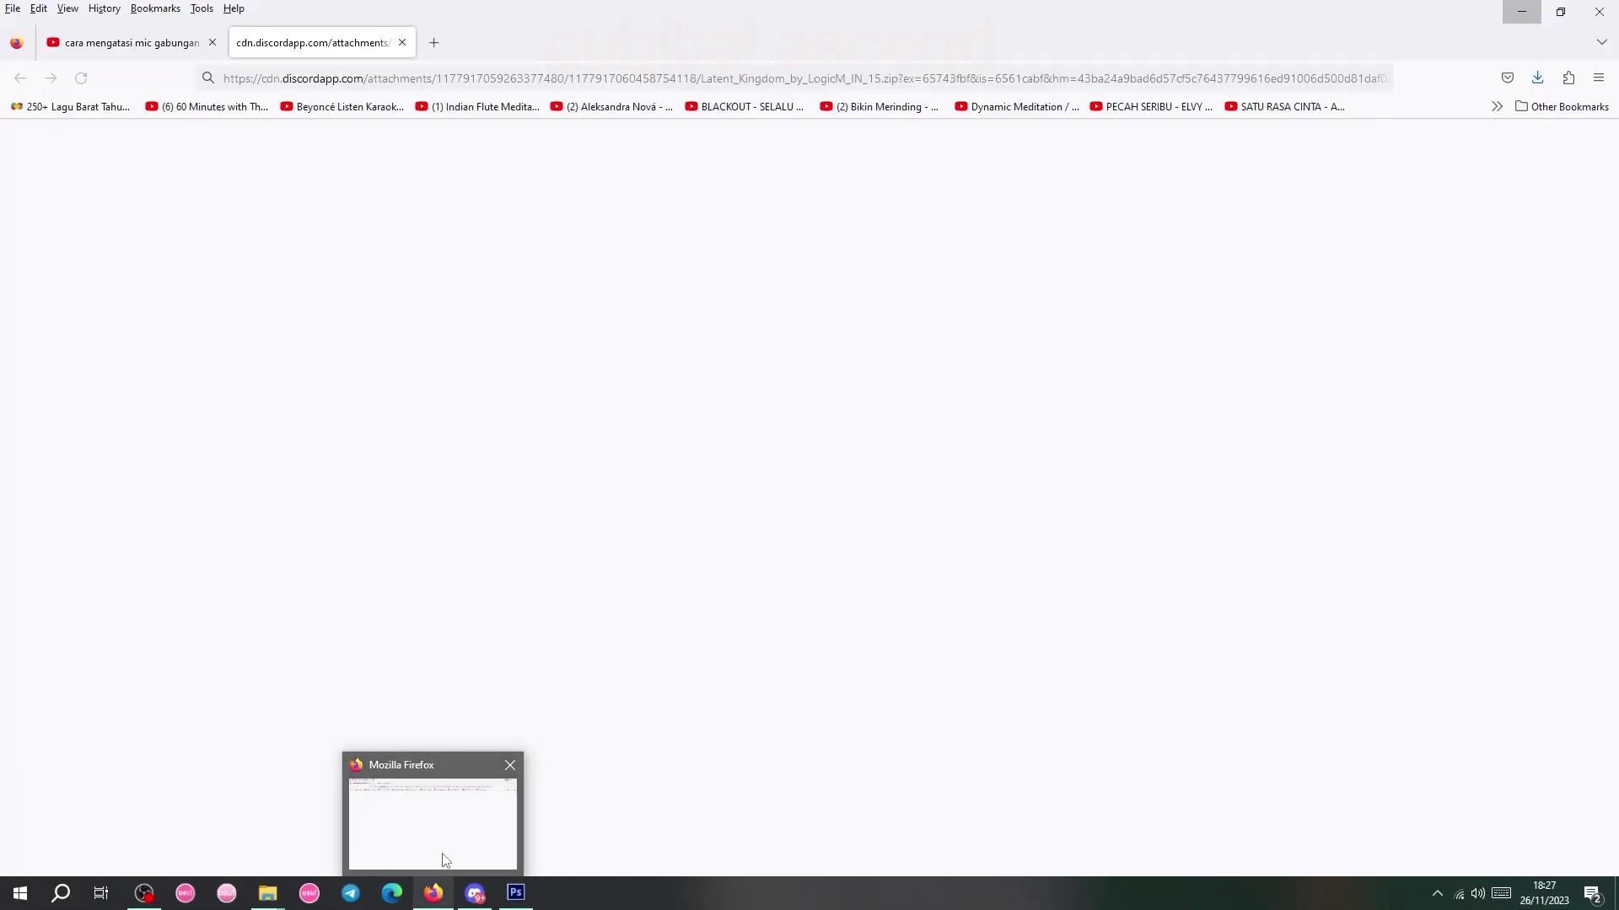
mouse_move(283, 877)
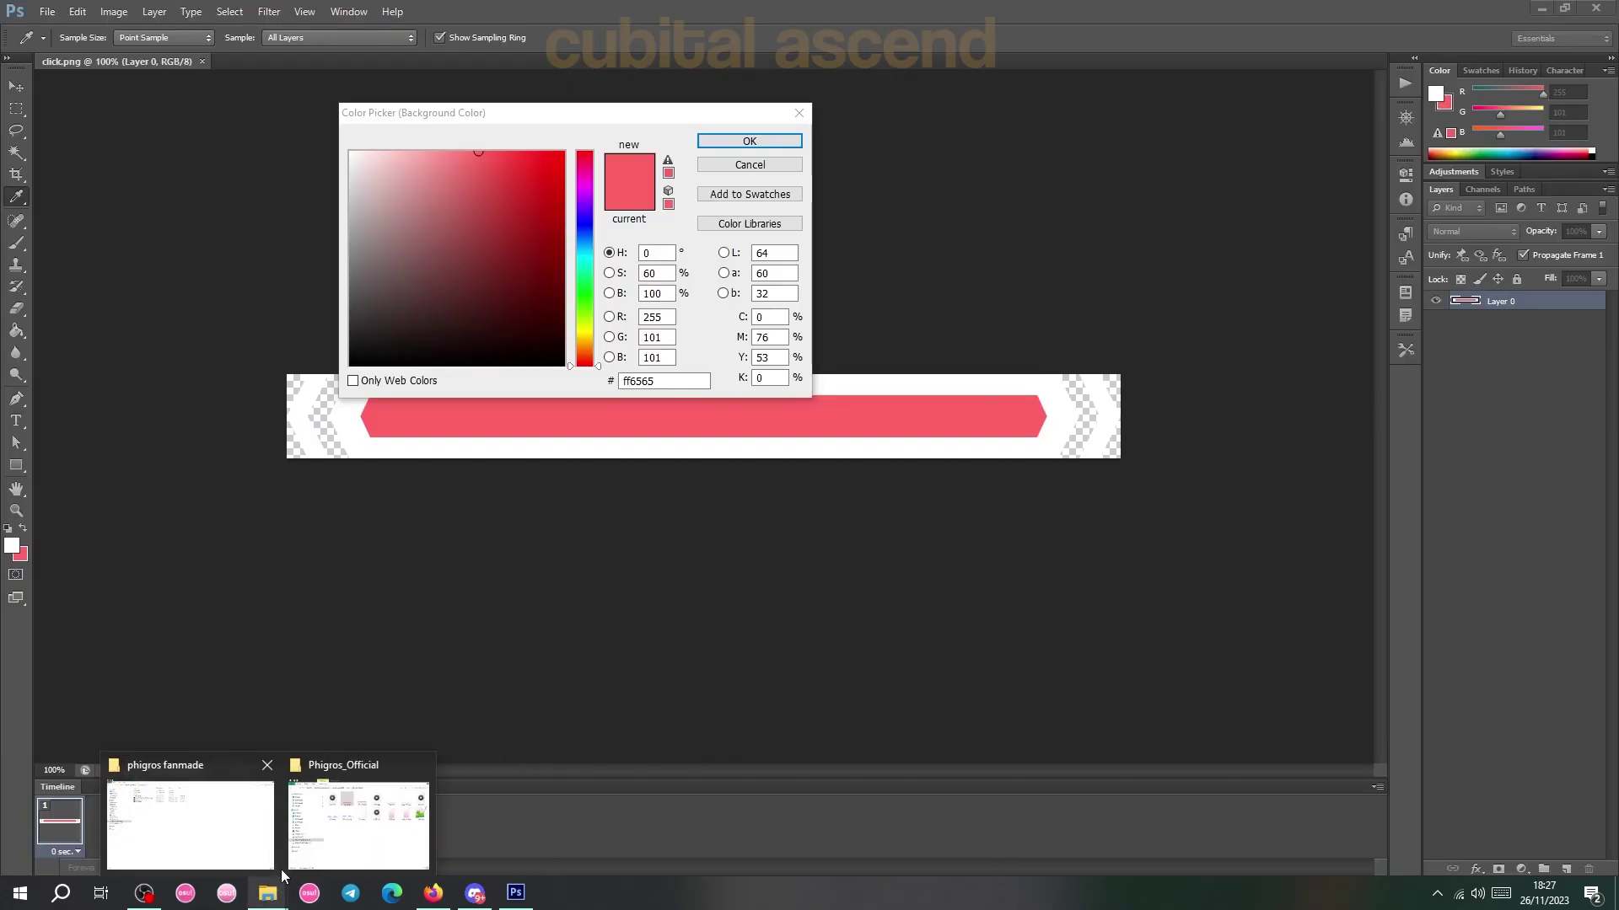
click(324, 845)
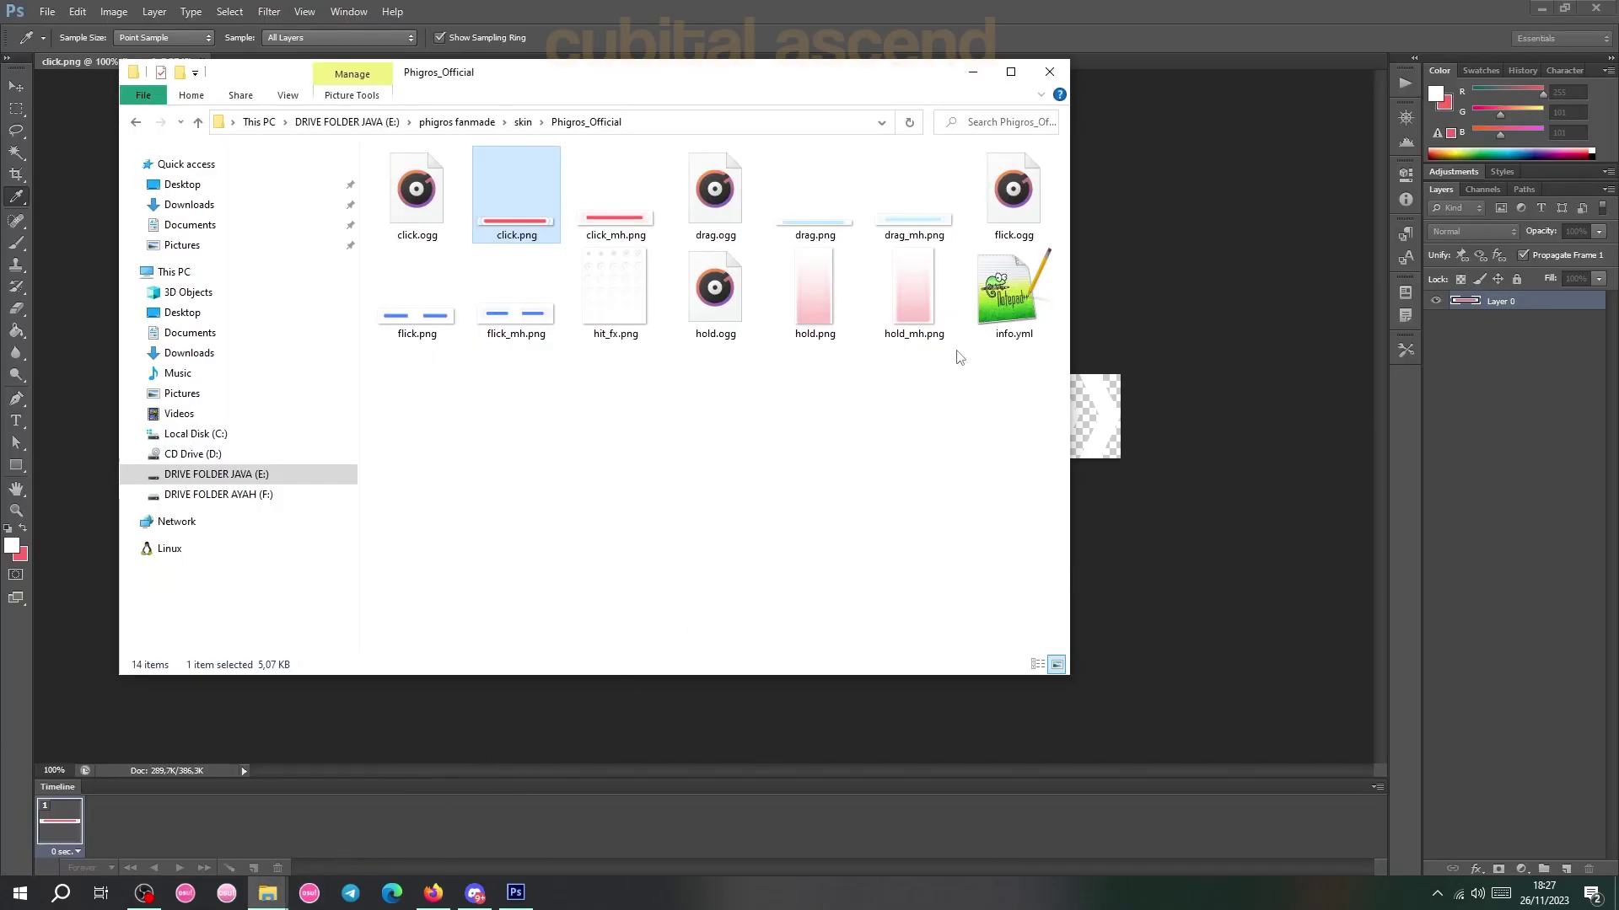
double_click(1022, 290)
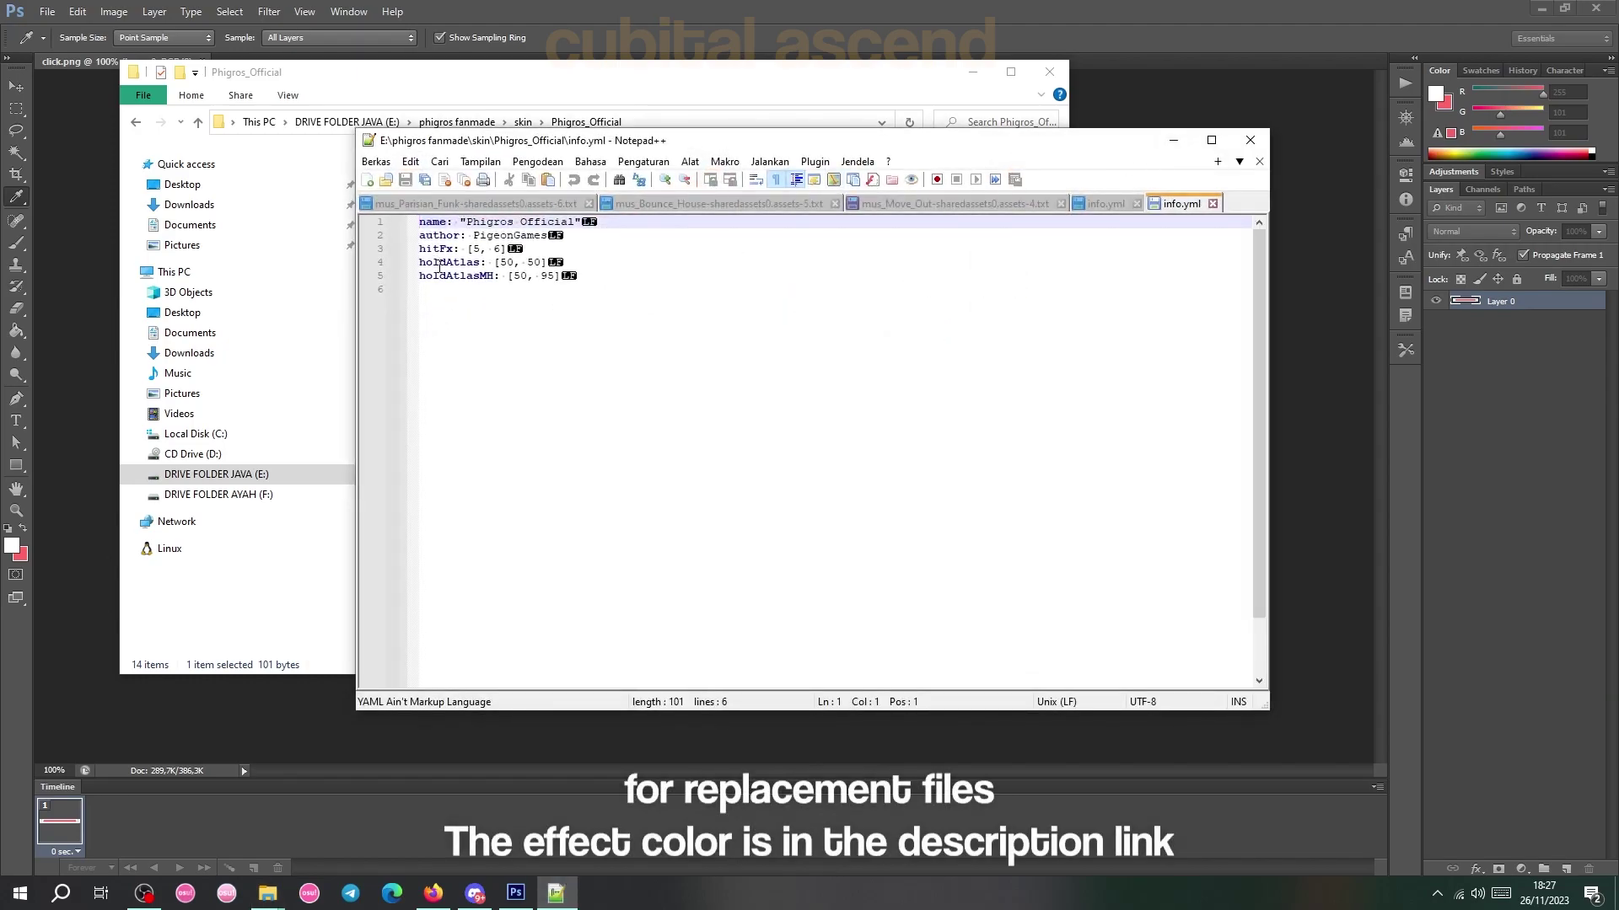
click(1173, 140)
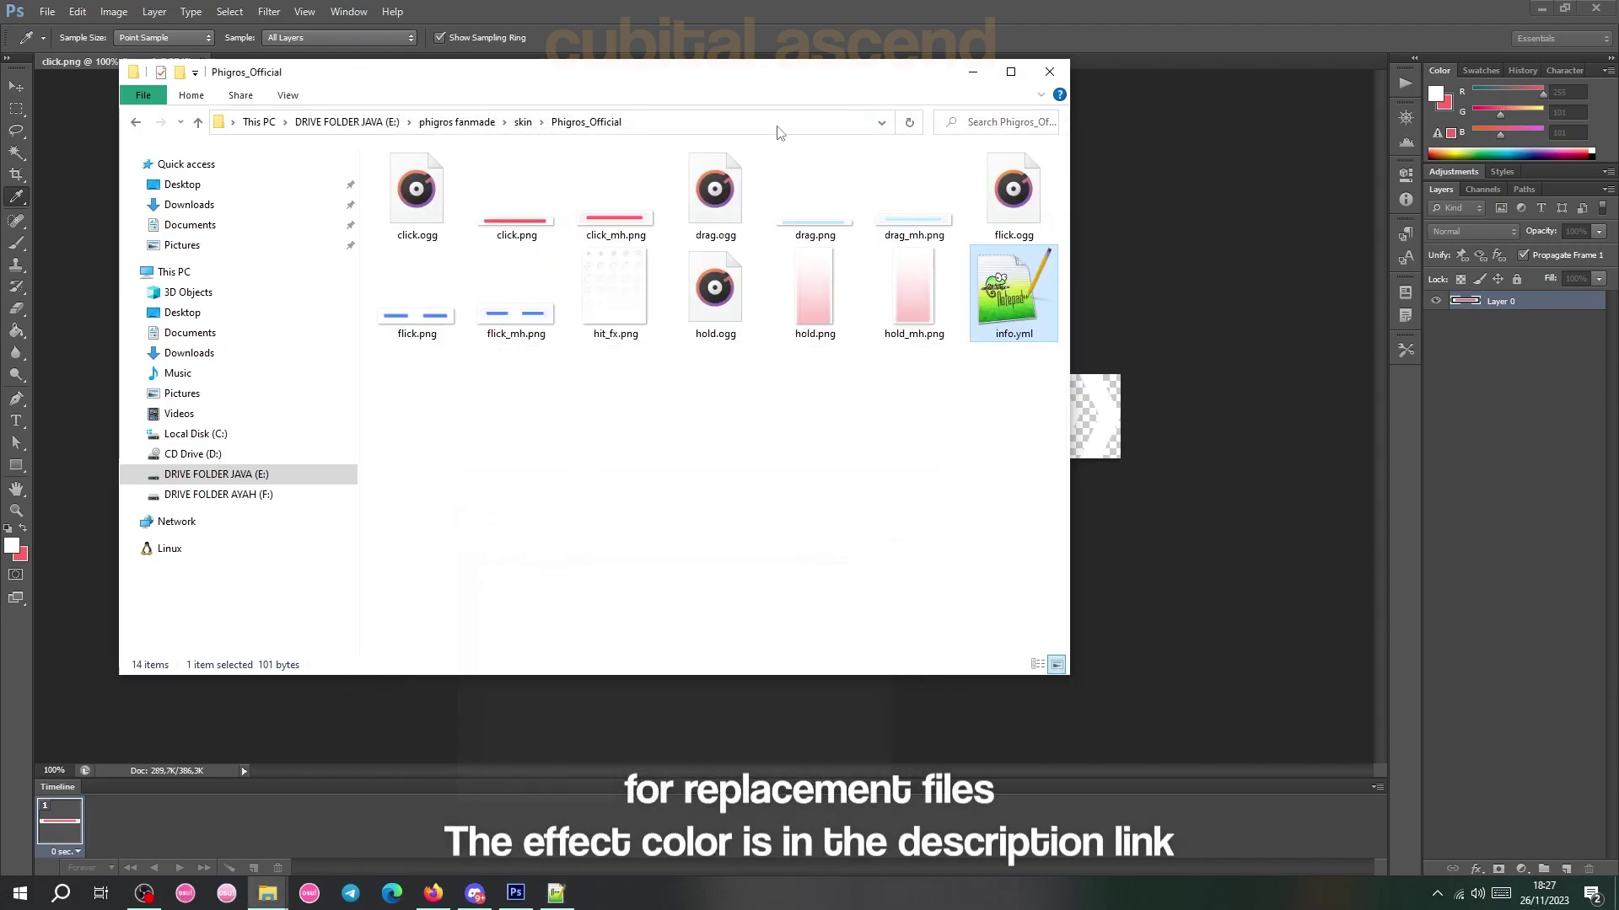
Copy the info.yml file from the PhiFurry_-_Future_ folder inside the skin folder.
click(469, 125)
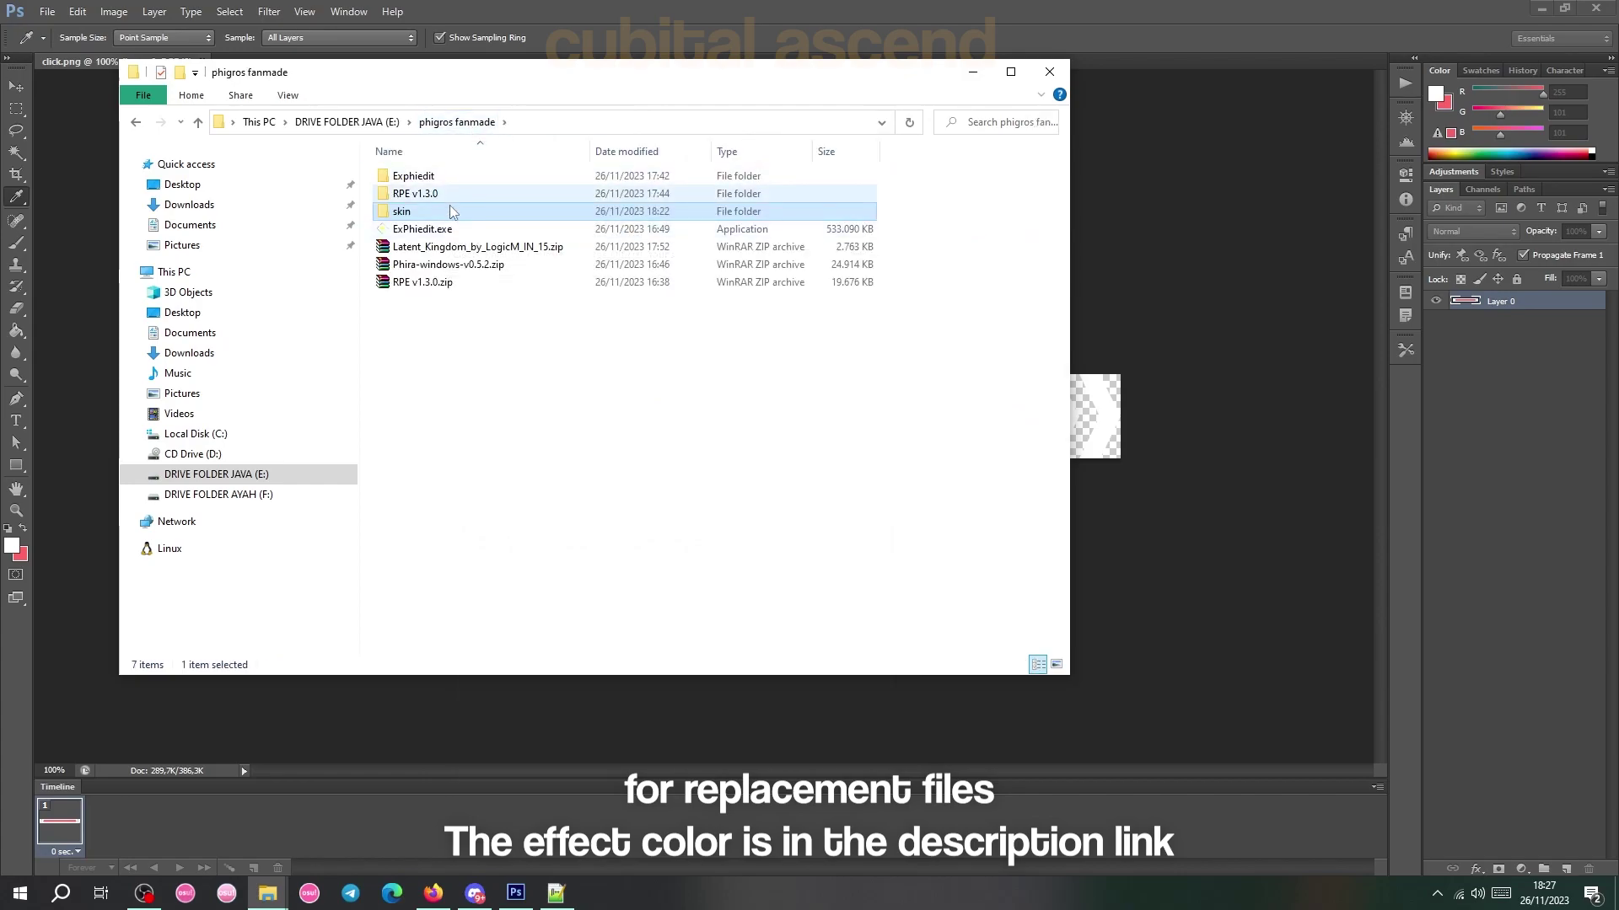
double_click(448, 209)
double_click(421, 176)
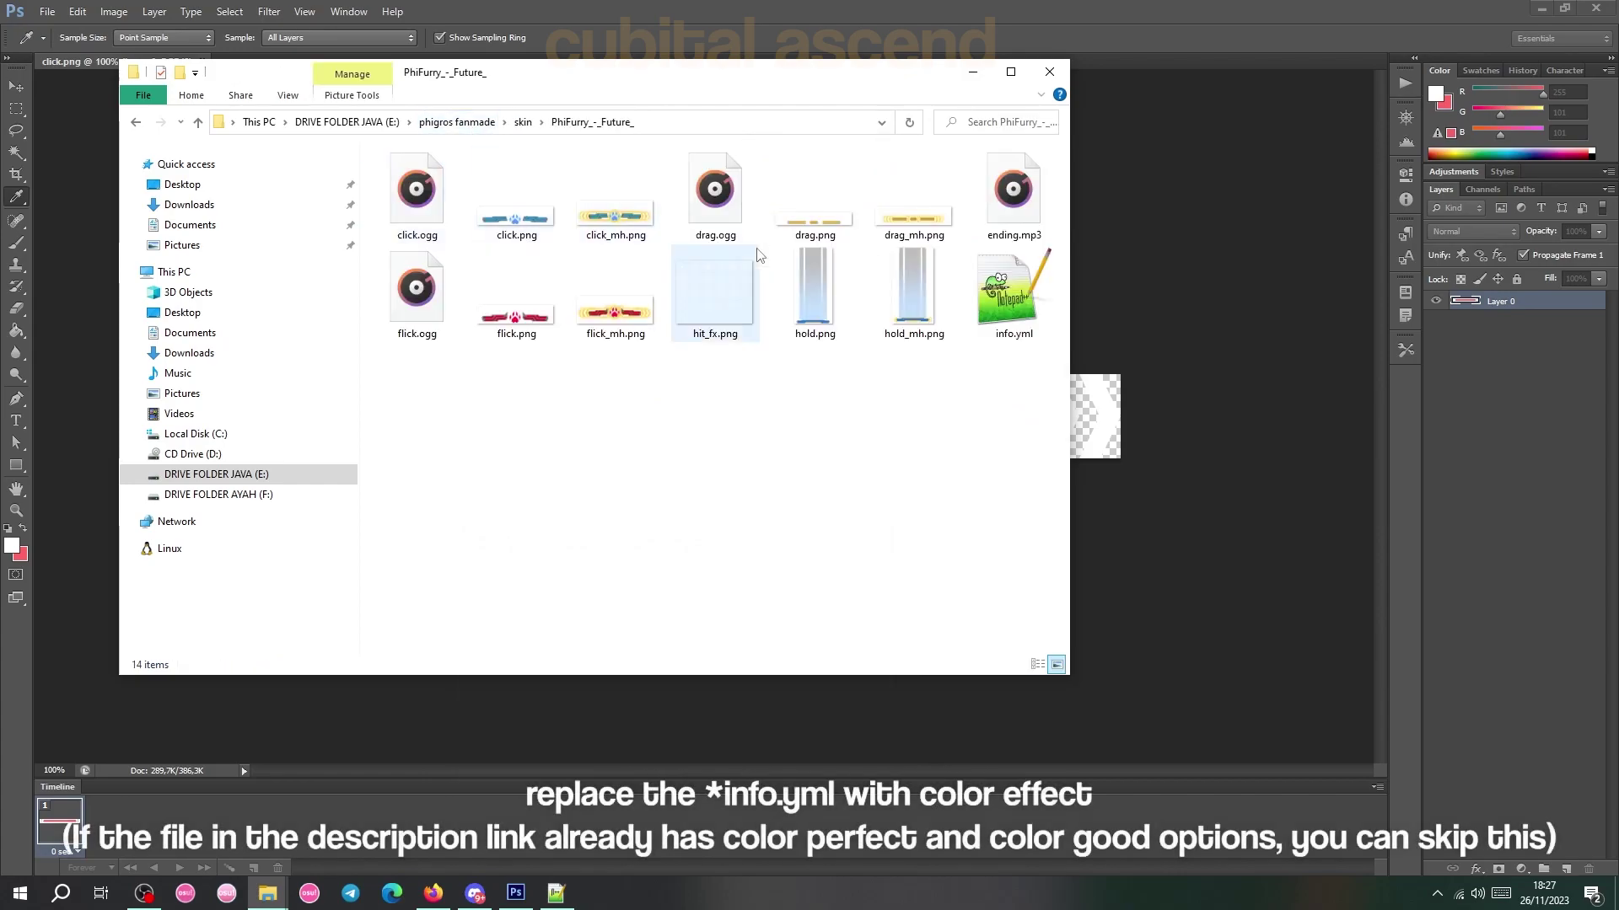
right_click(999, 286)
click(1049, 628)
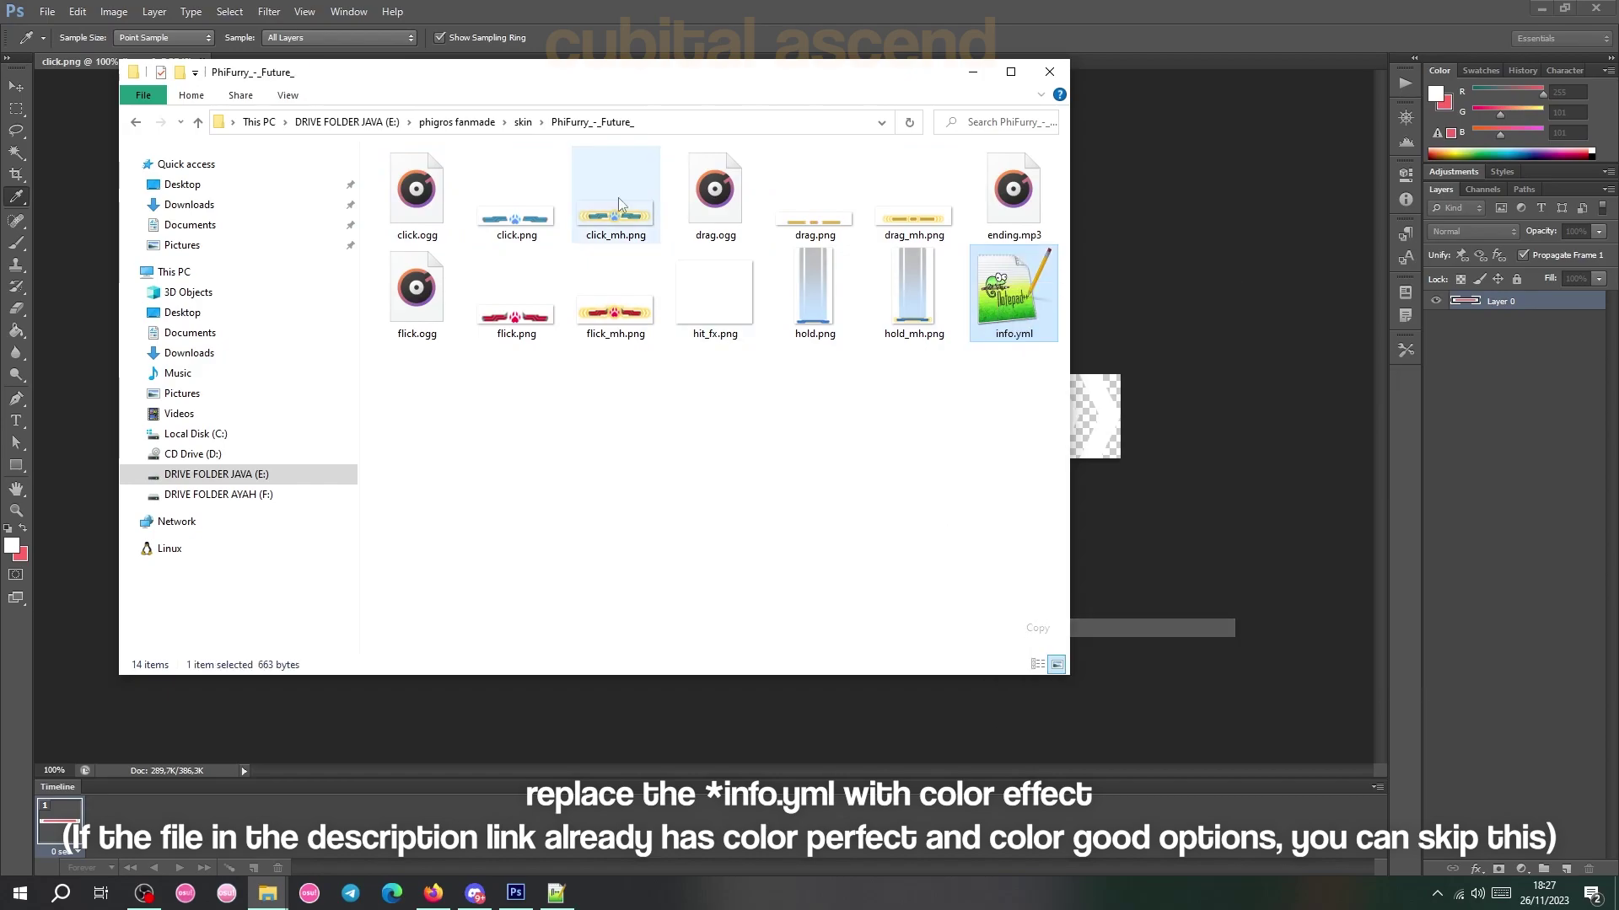
Replace info.yml in the Phigros_Official folder with the copied file and reload it in Notepad++.
click(523, 122)
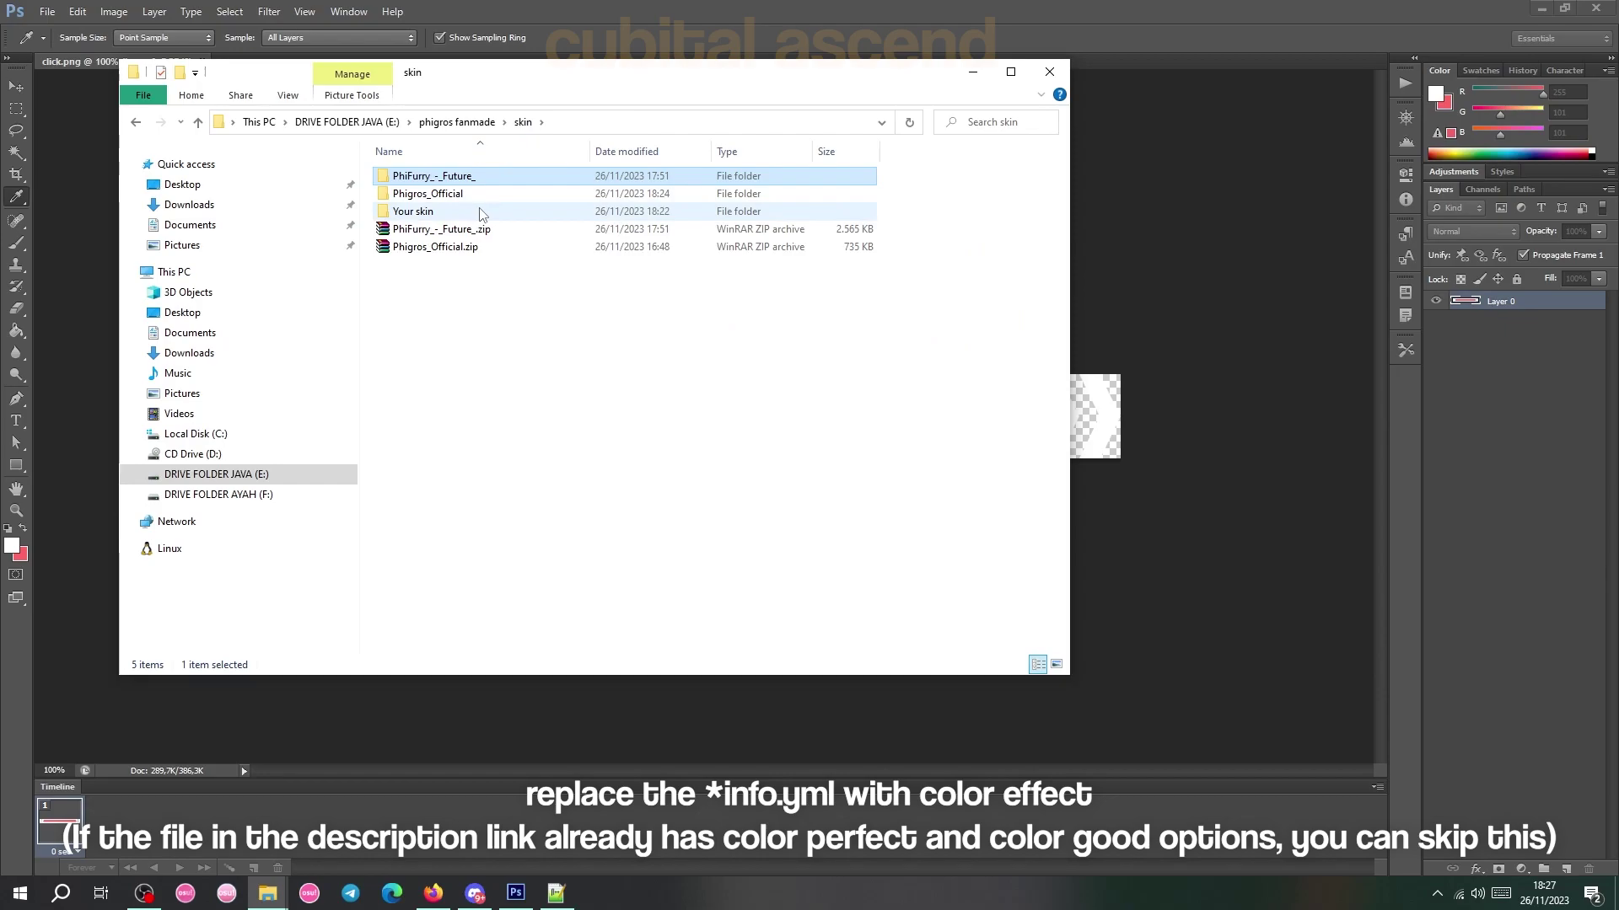
double_click(478, 194)
right_click(652, 385)
click(738, 498)
click(755, 328)
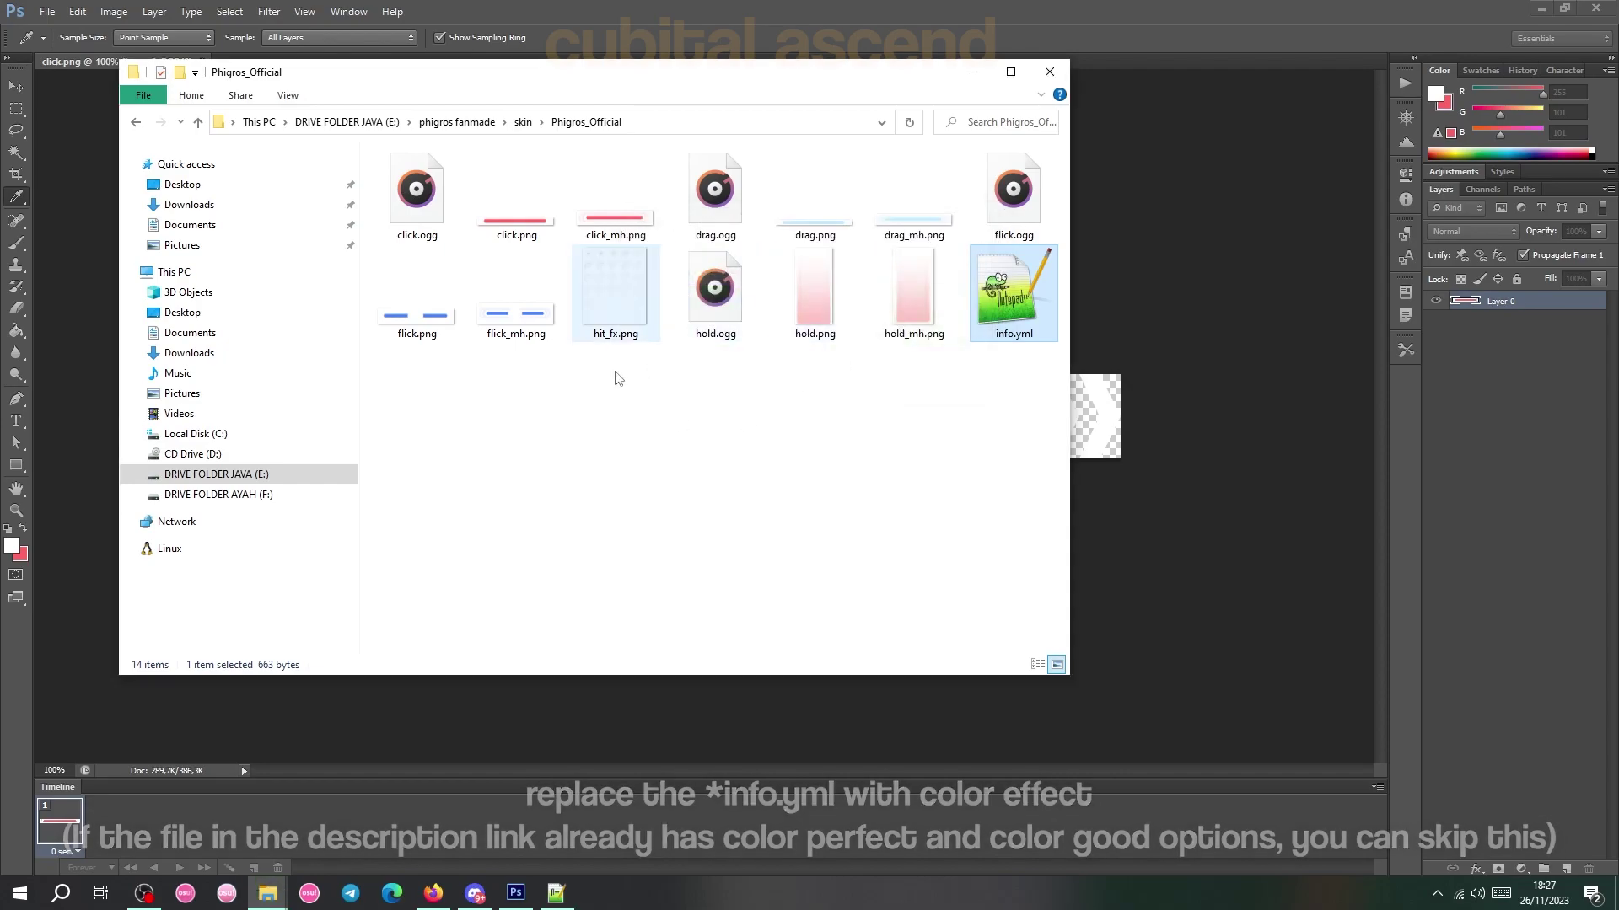
double_click(1004, 307)
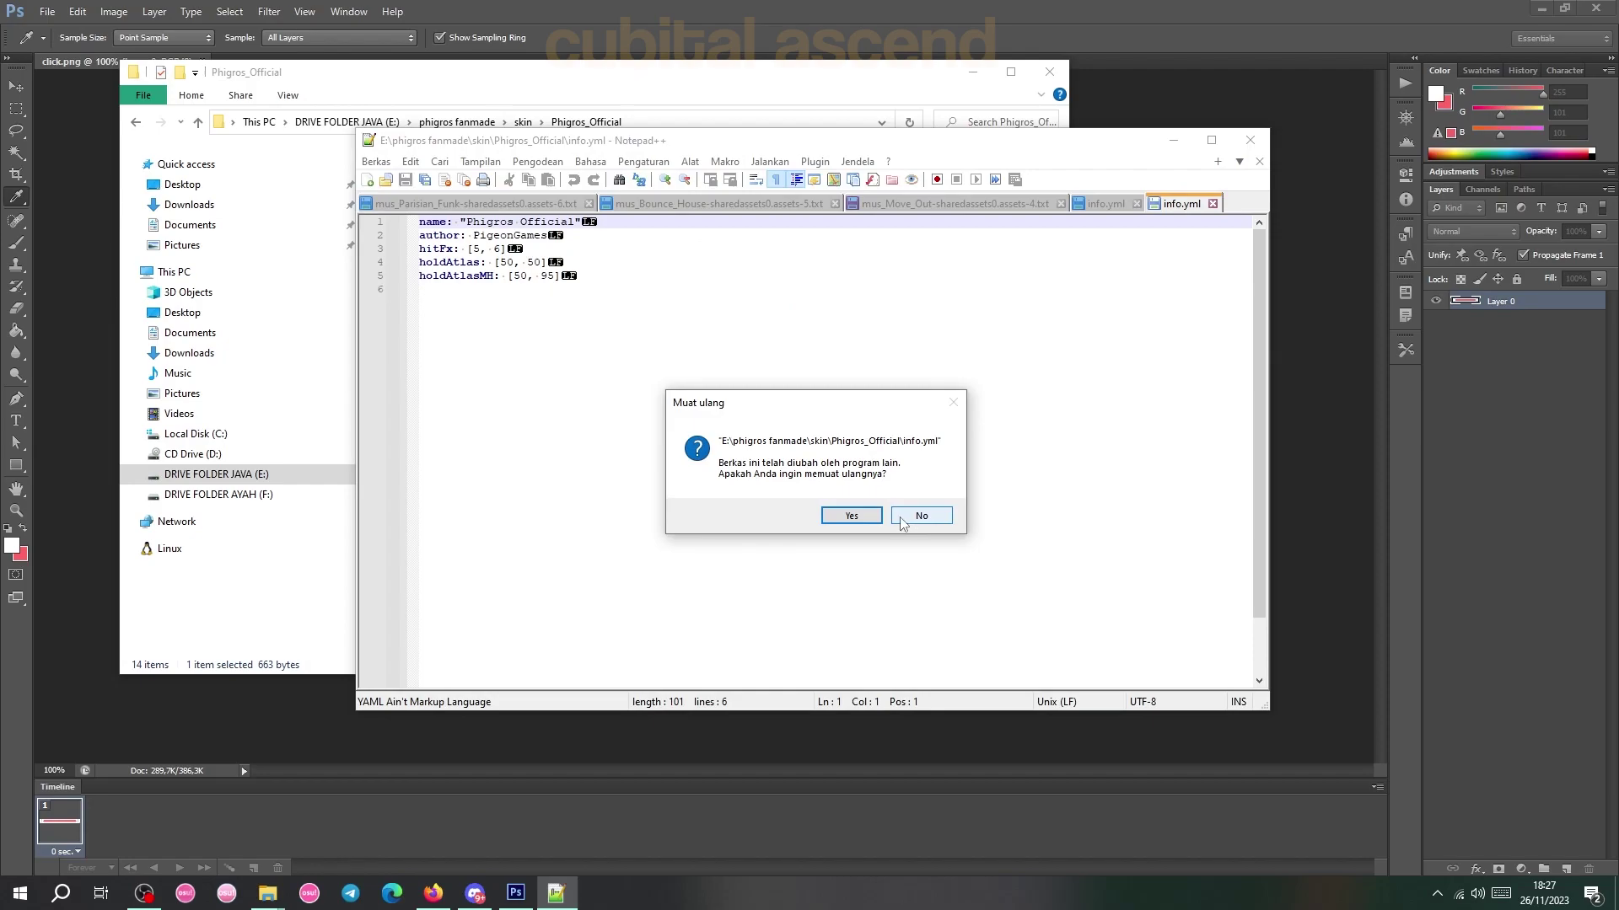
click(871, 520)
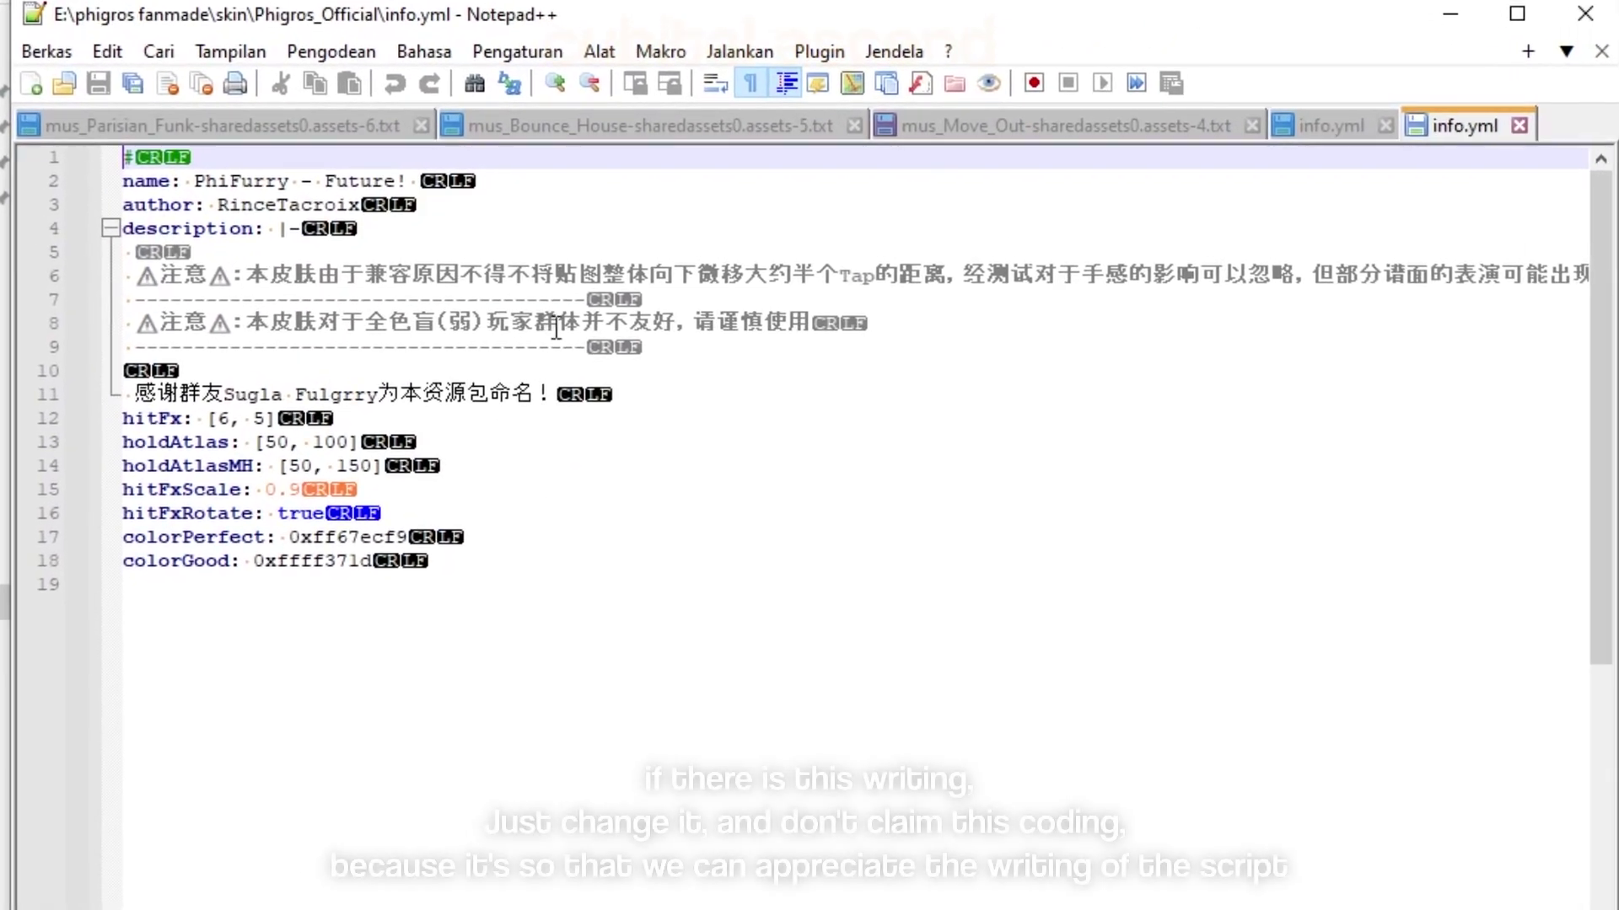
Delete the Chinese warning text on line 6 of the description, keeping its leading warning sign.
drag(161, 279, 180, 283)
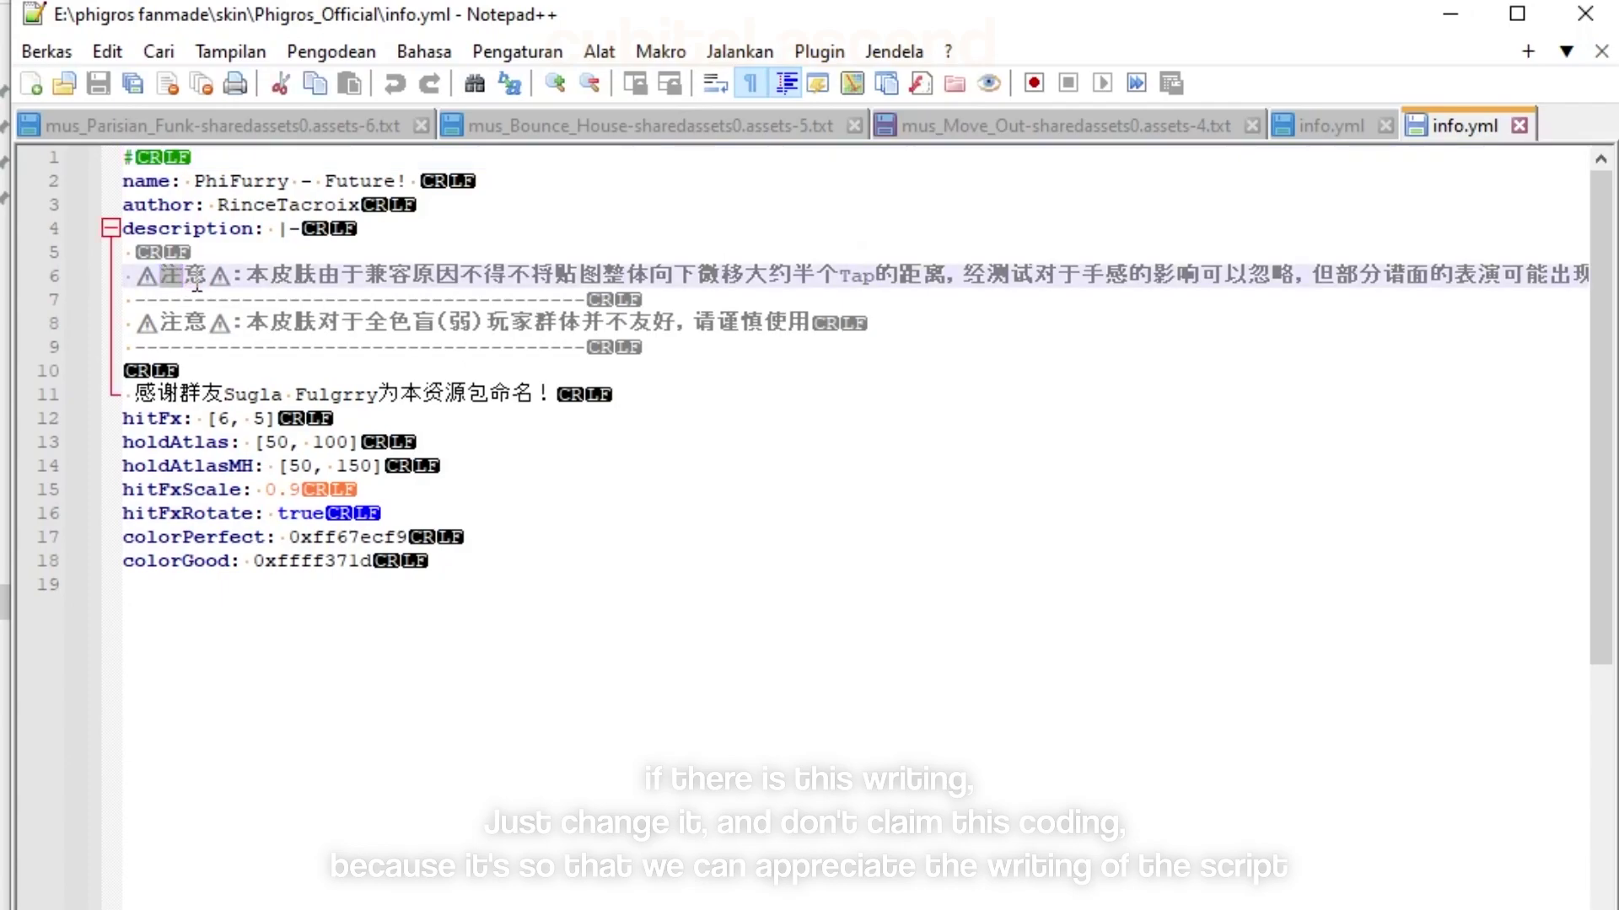
drag(311, 290, 1513, 281)
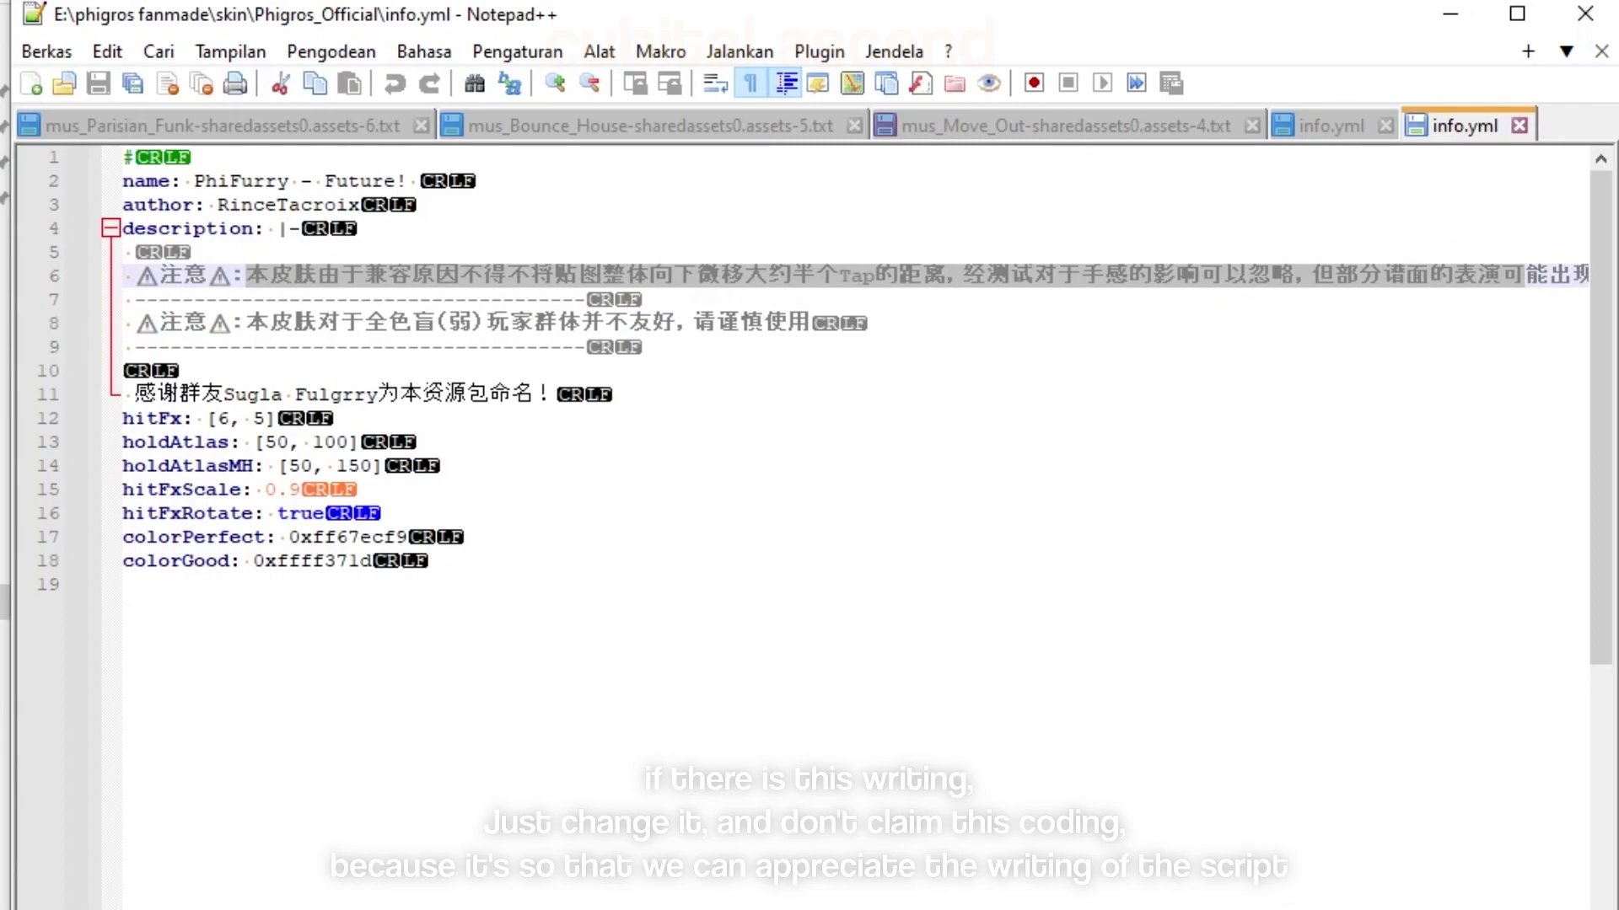
scroll(854, 360, right, 3)
click(1273, 267)
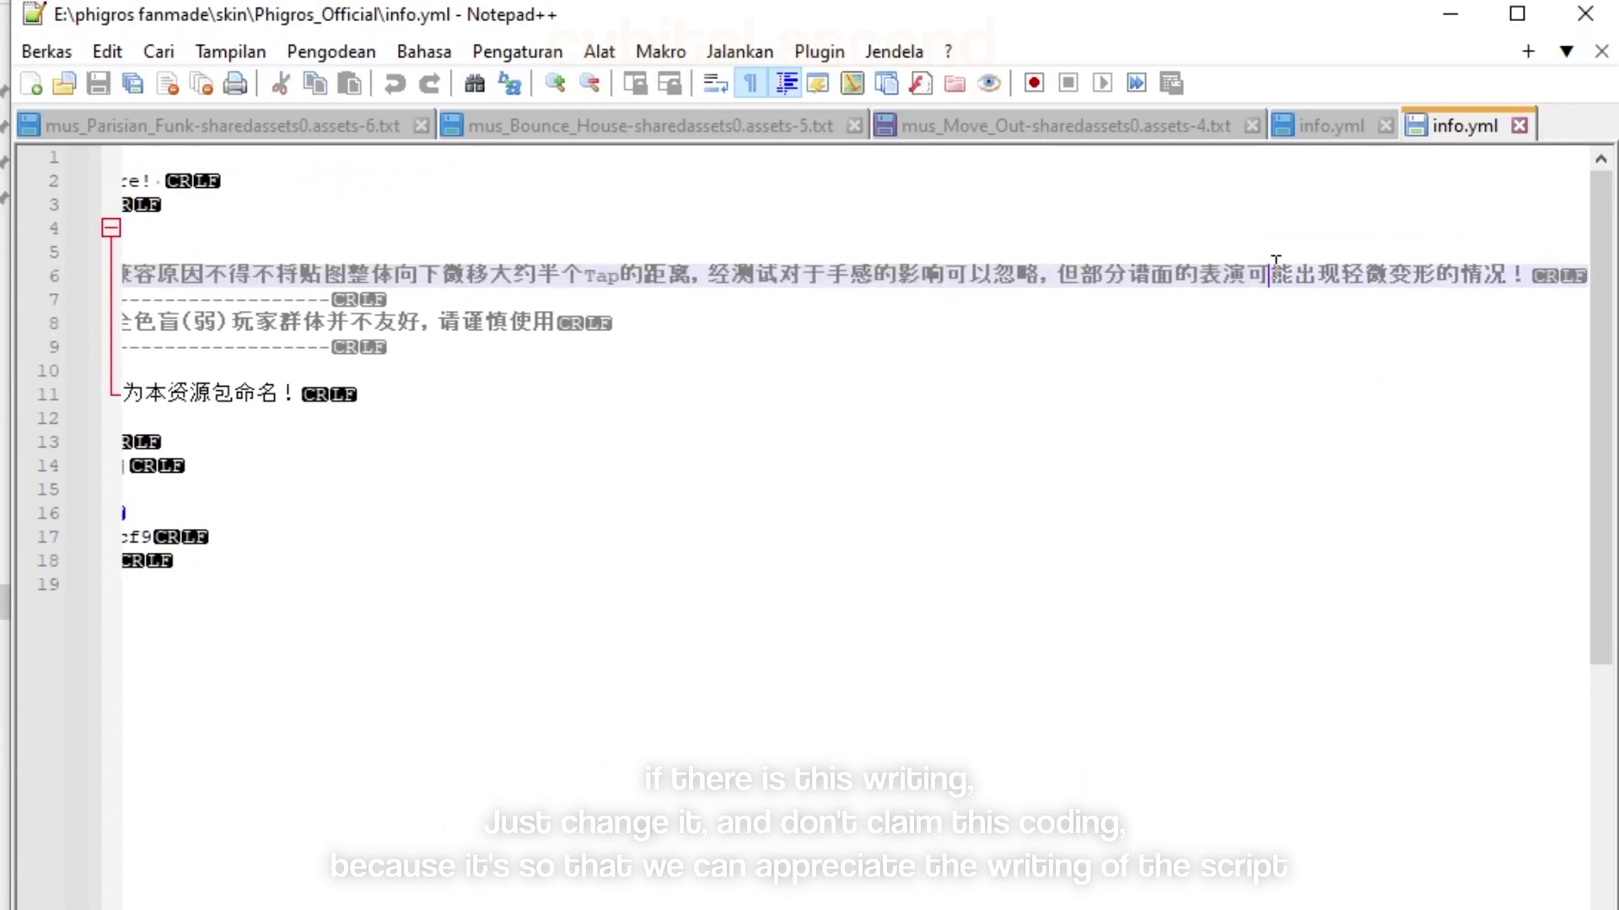
drag(1524, 266, 47, 278)
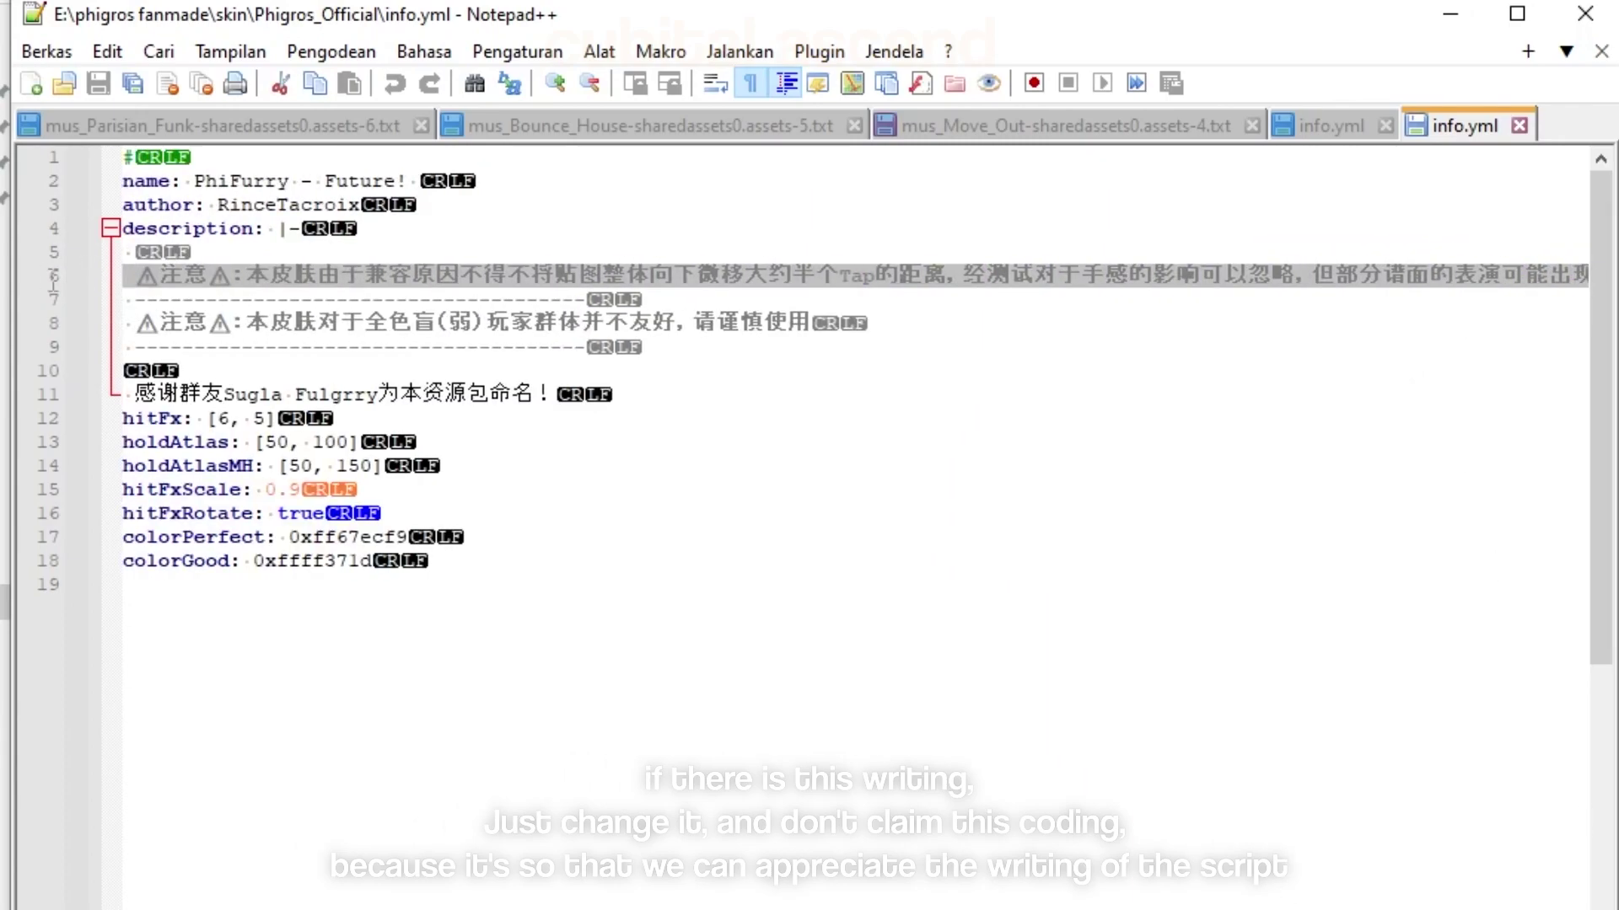
key(BackSpace)
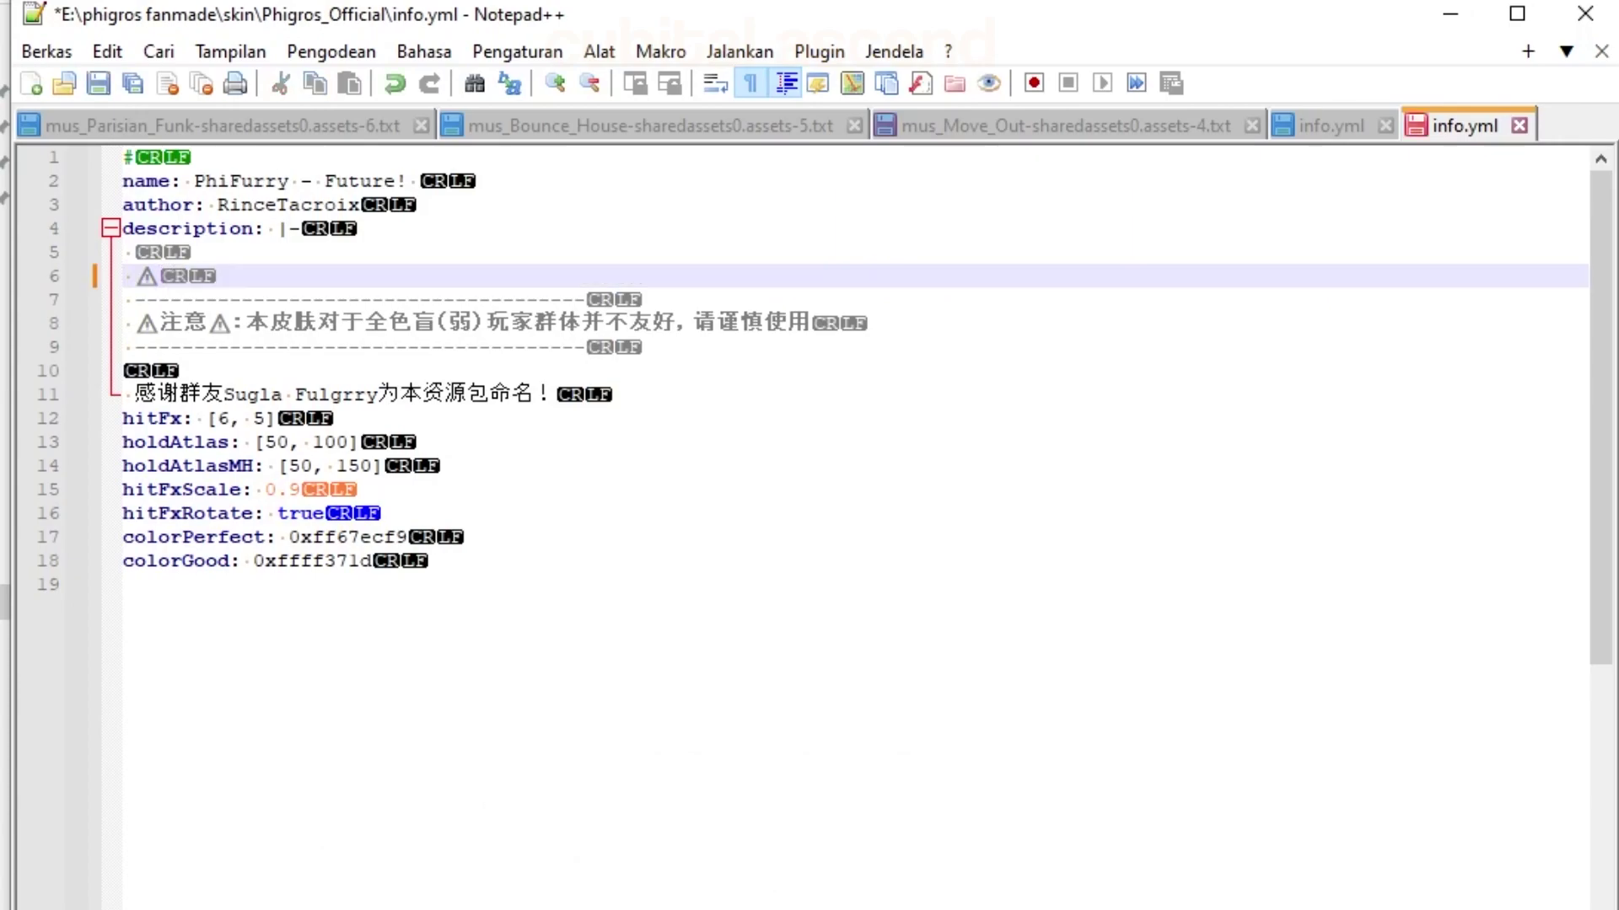
Change the skin name on line 2 to "phigros reversed".
click(398, 178)
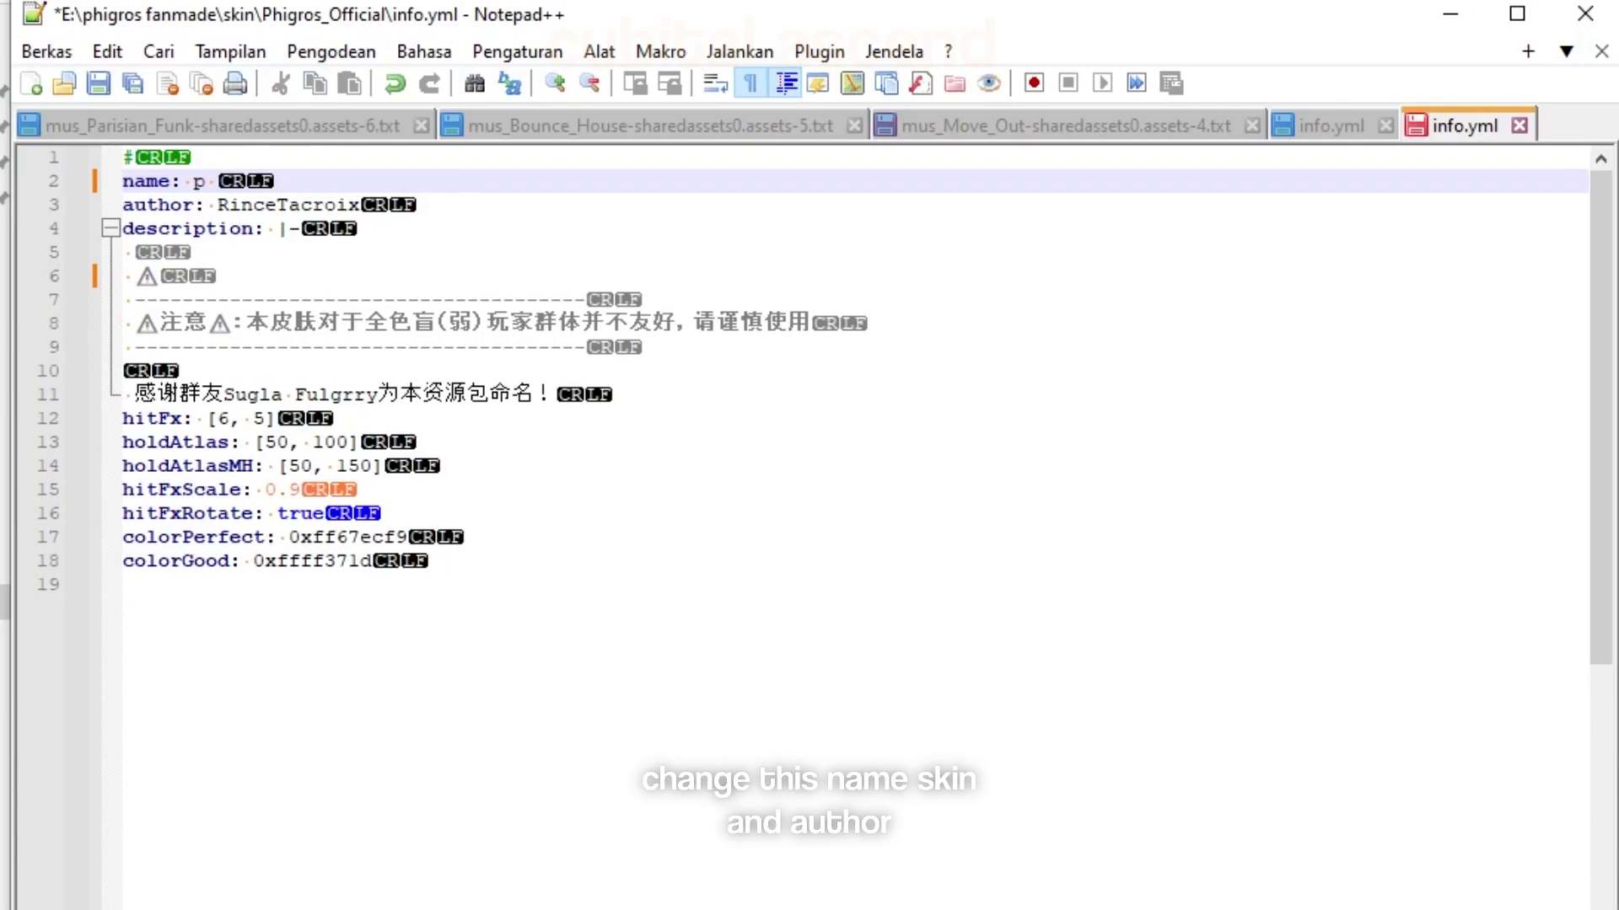
text(s )
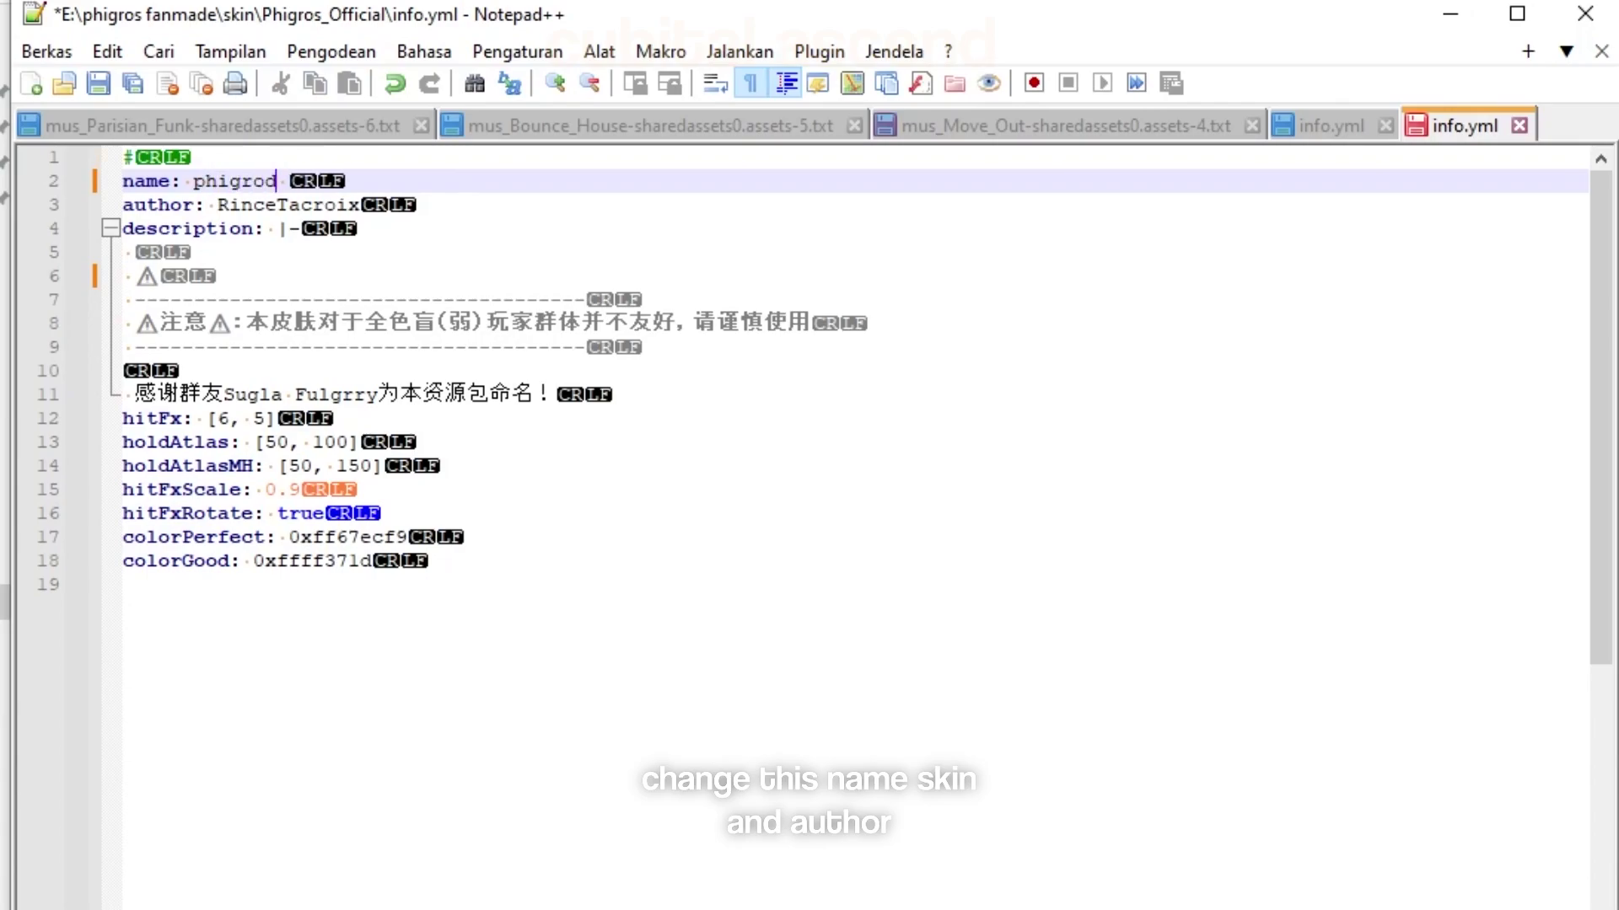
text(re)
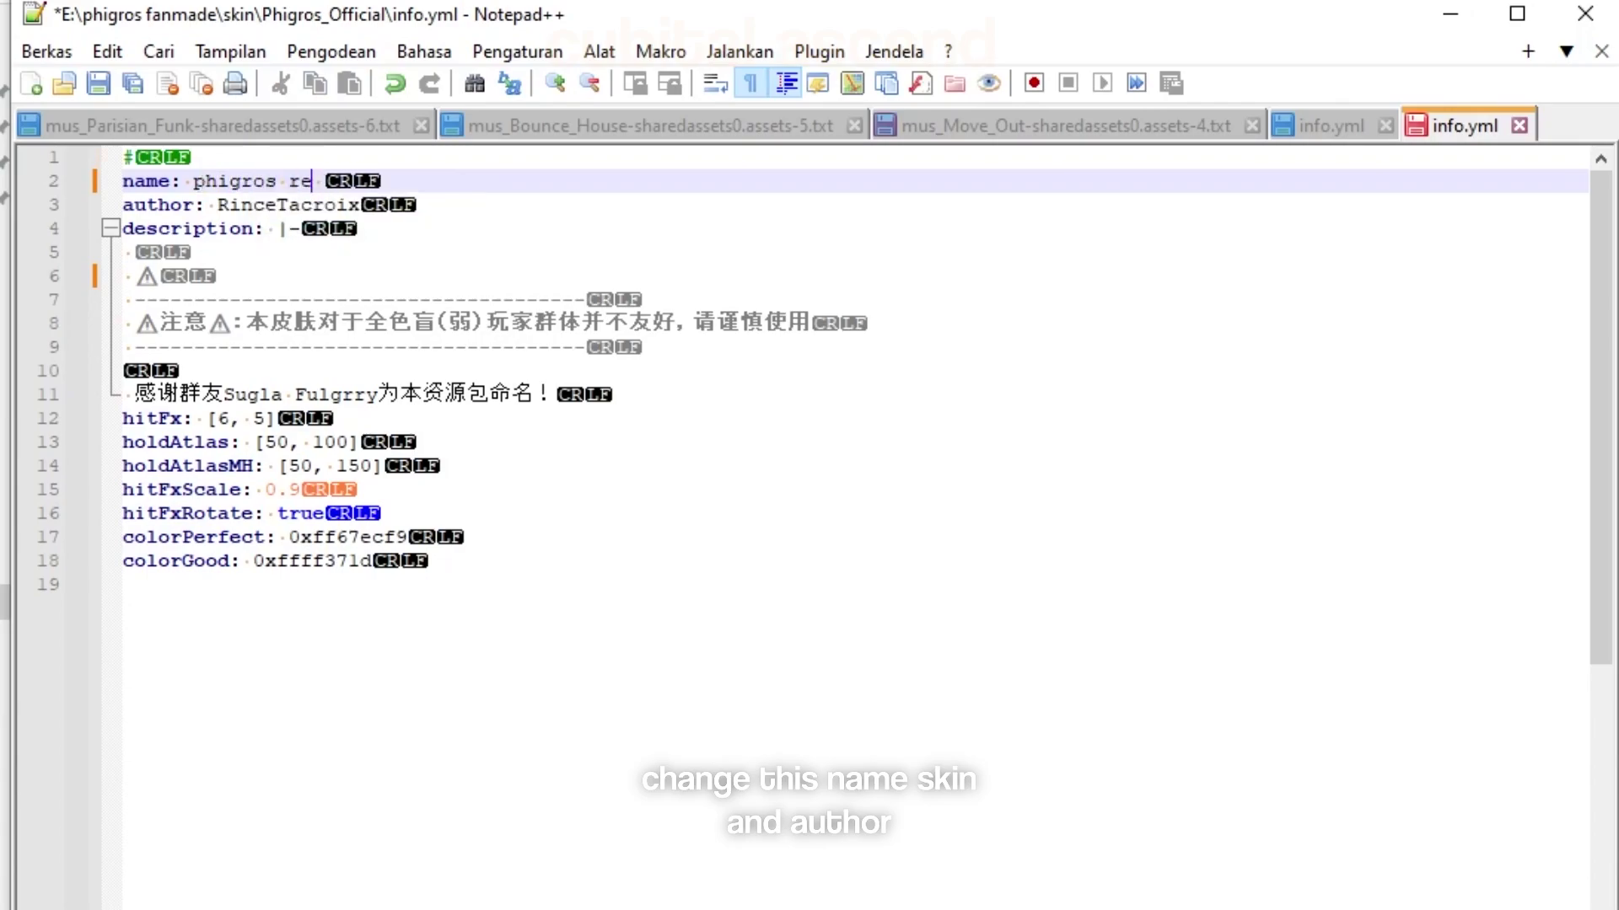
text(verde)
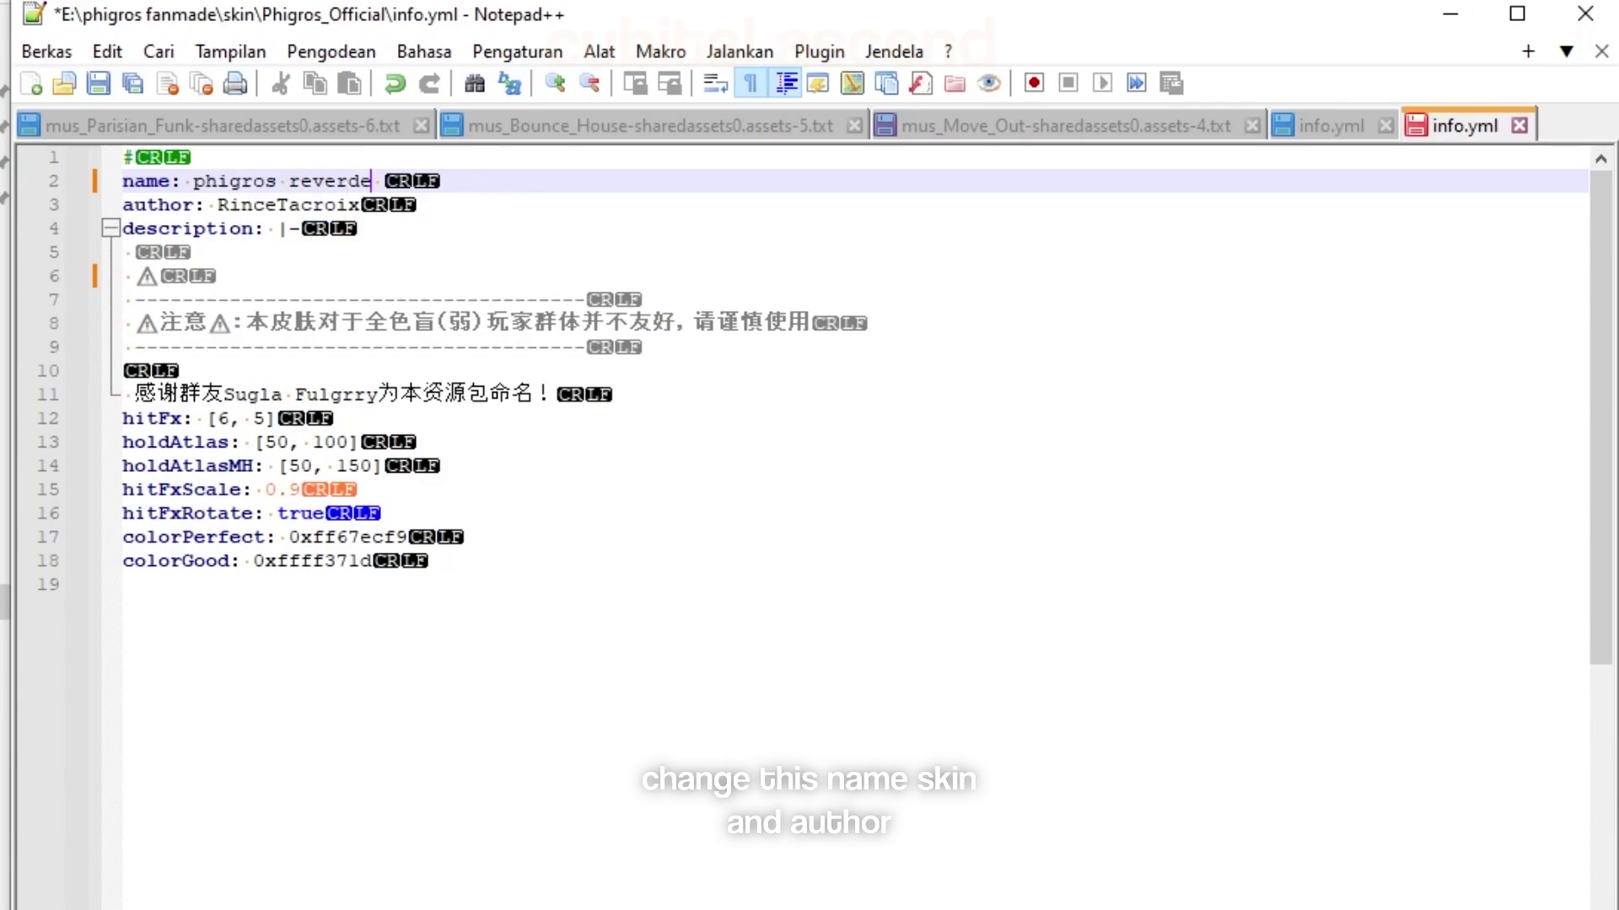
key(BackSpace)
key(BackSpace)
key(BackSpace)
text(sed)
Replace the author with the skin creator's name and write "this is not my own script" after the warning sign on line 6.
drag(350, 205, 224, 206)
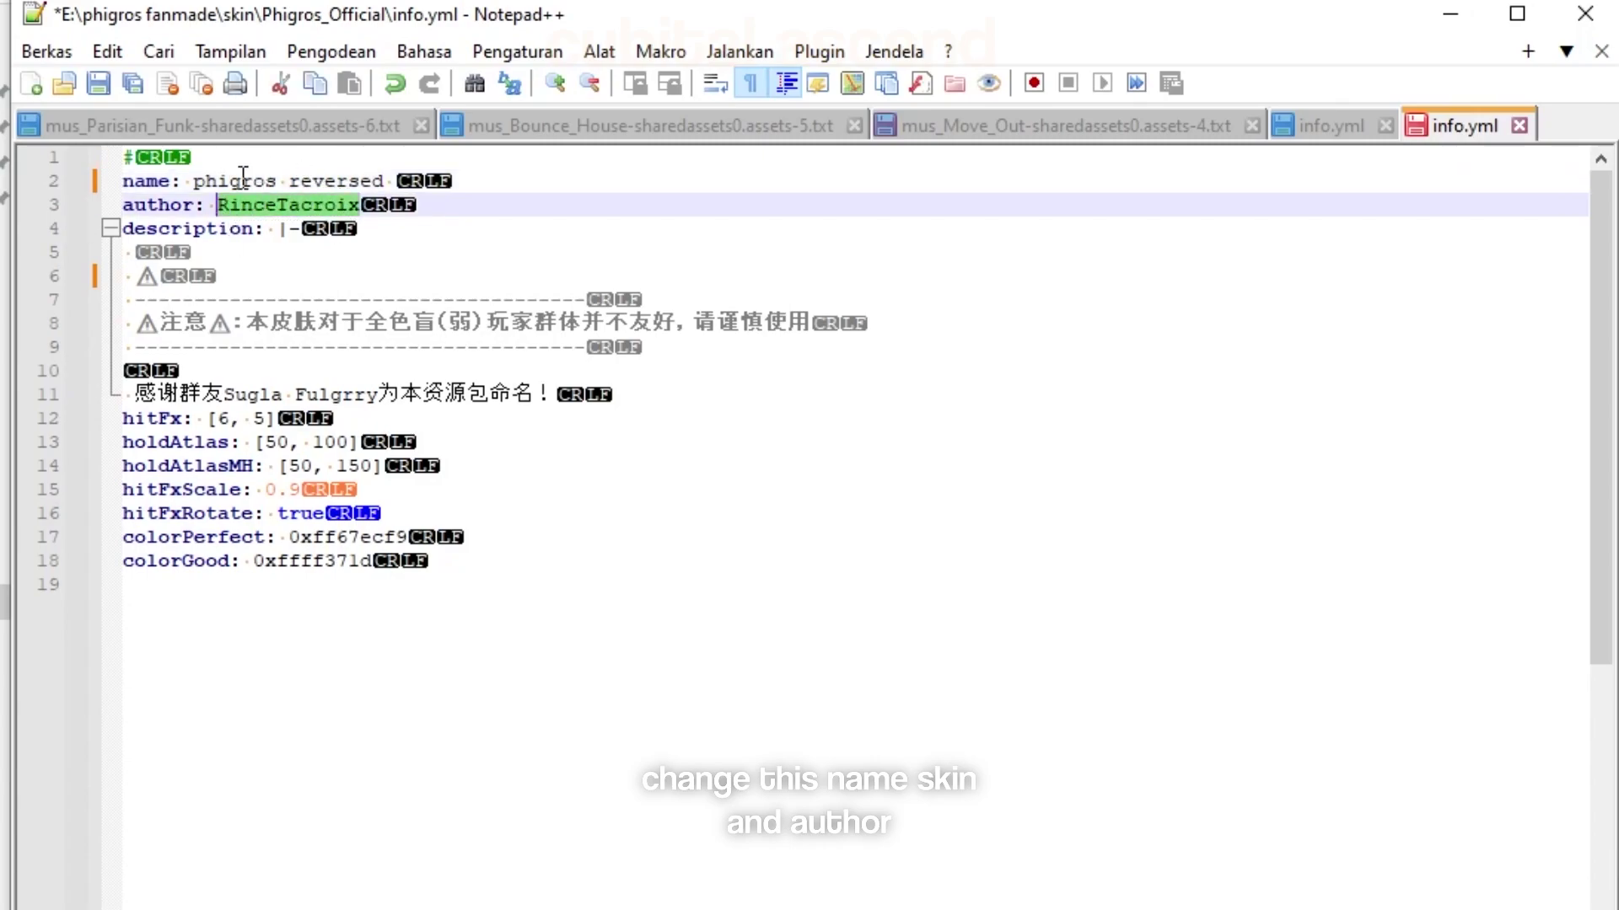
text(y)
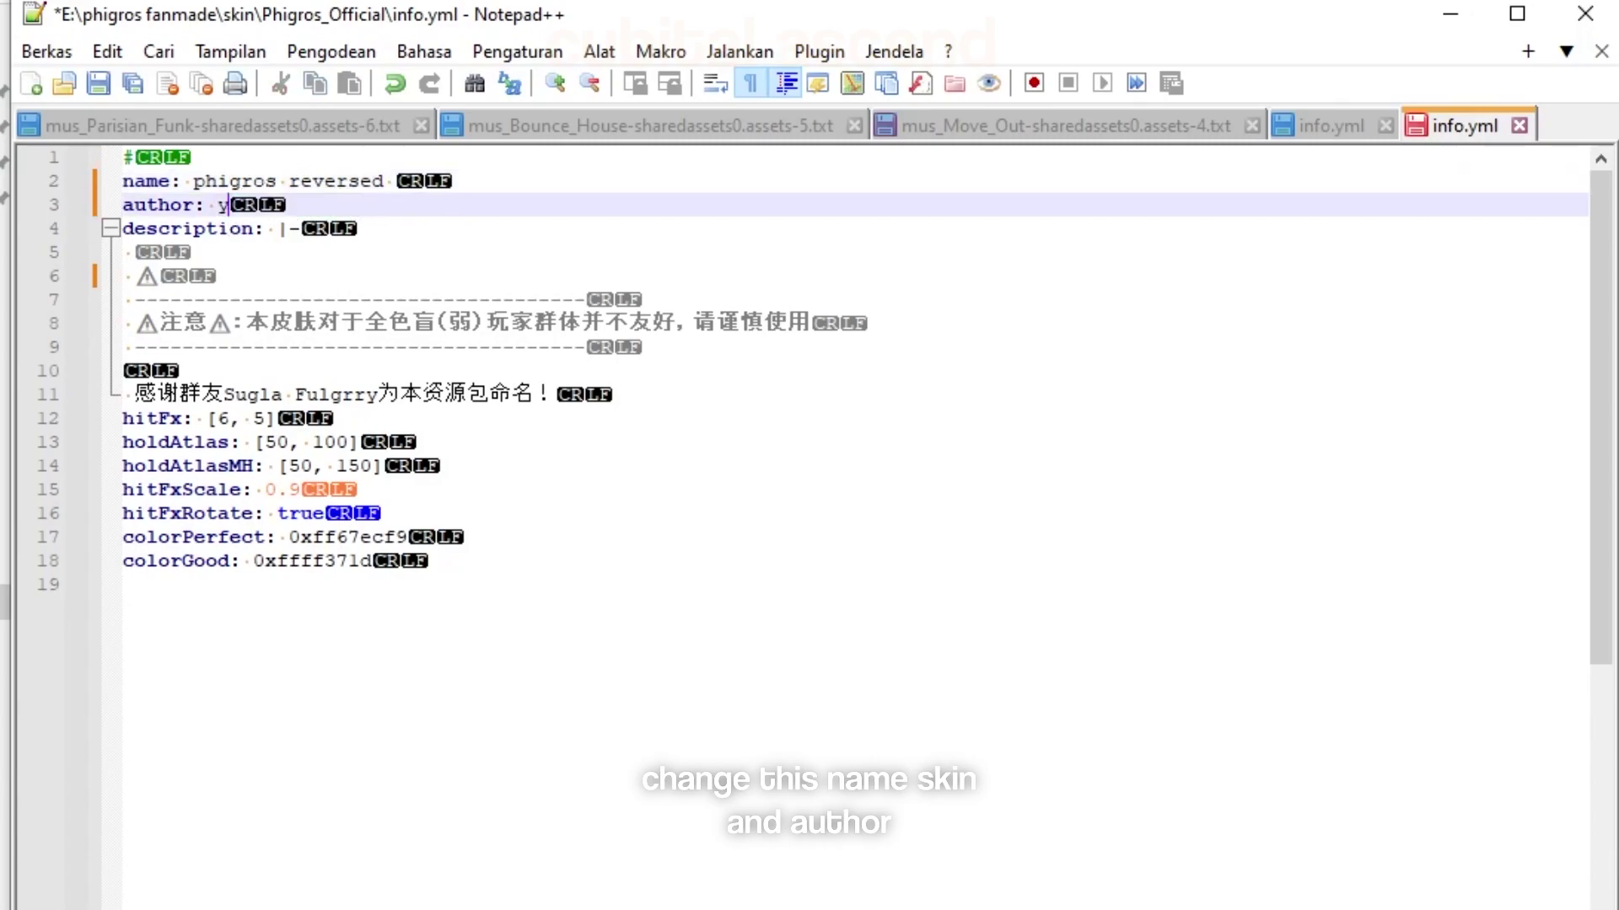
key(BackSpace)
text(cubital)
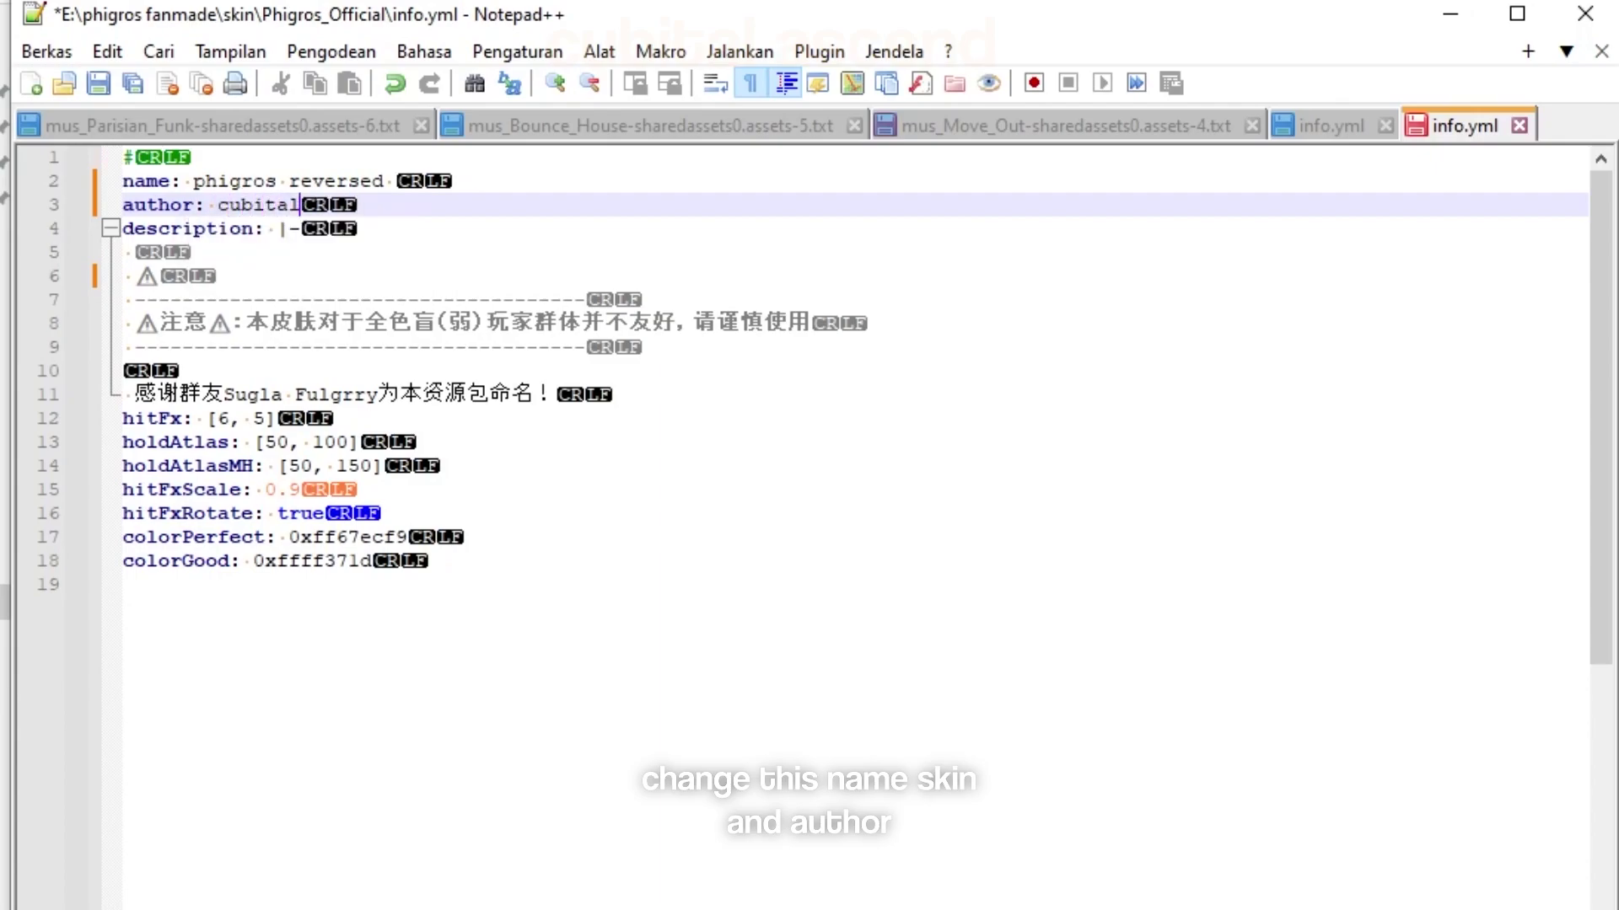
click(161, 283)
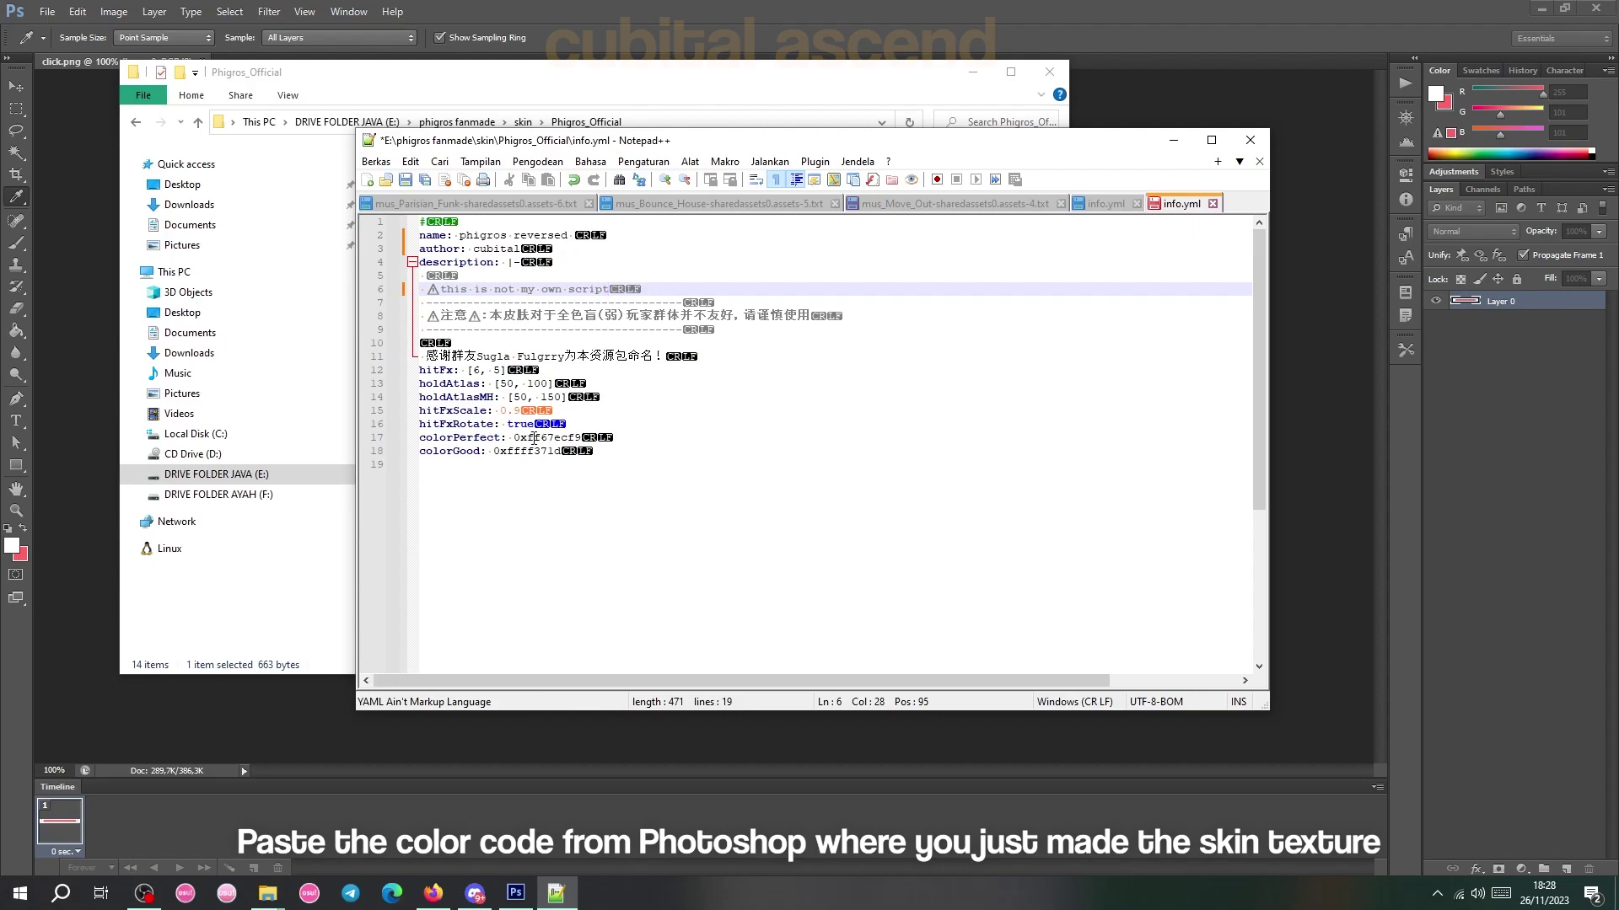
Copy the red background colour's hex code ff6565 from Photoshop's Color Picker and switch back to info.yml in Notepad++.
drag(582, 439, 555, 437)
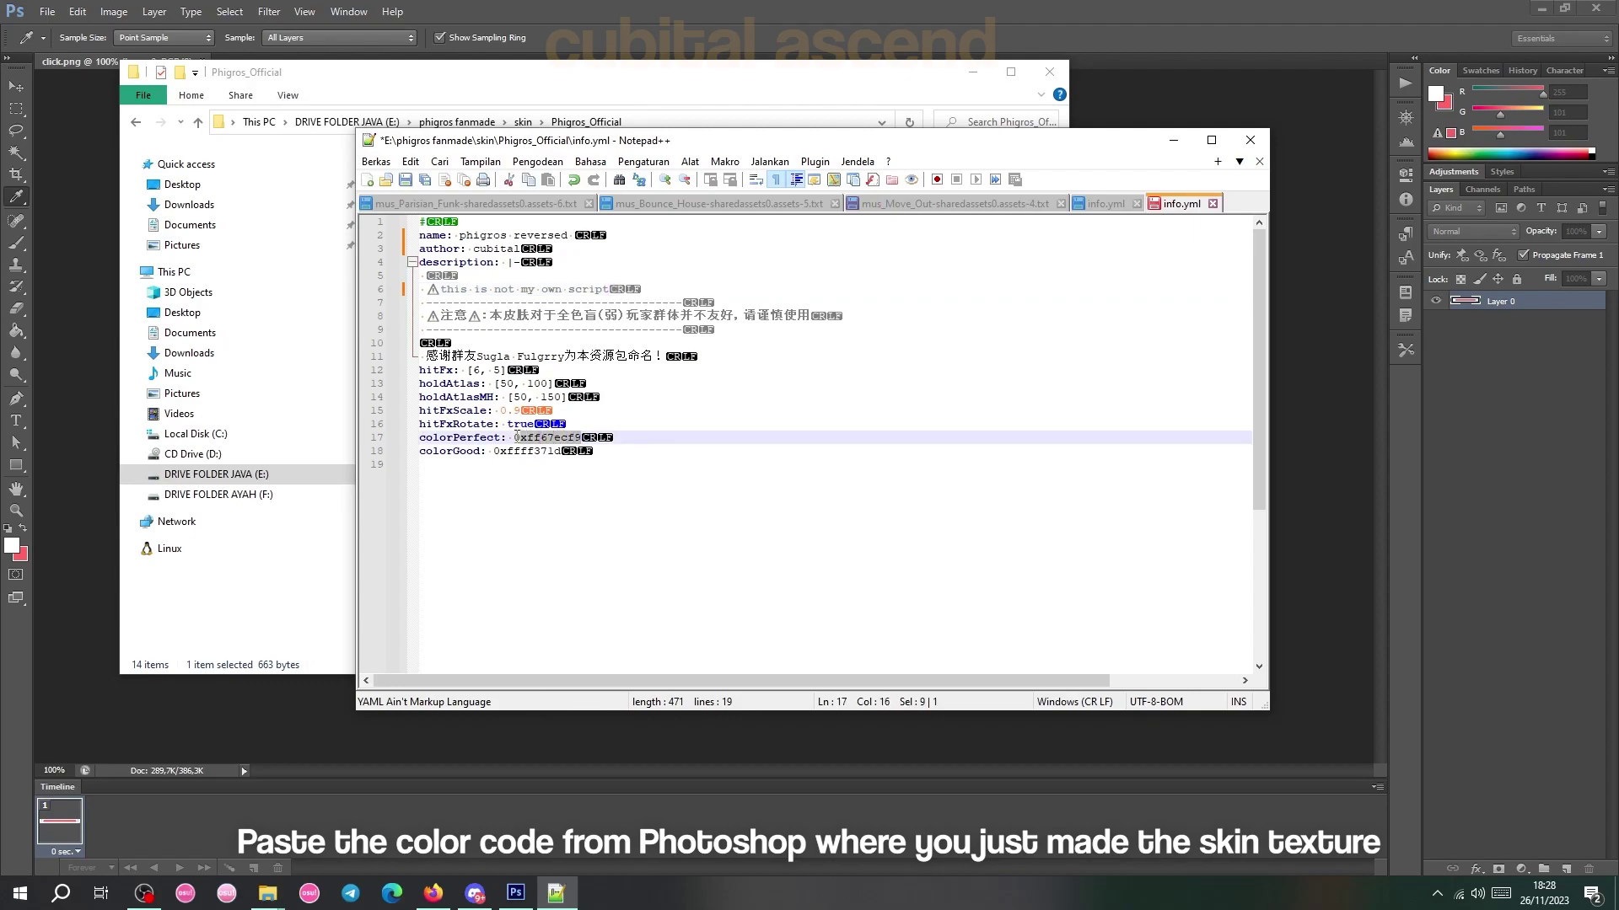
right_click(546, 442)
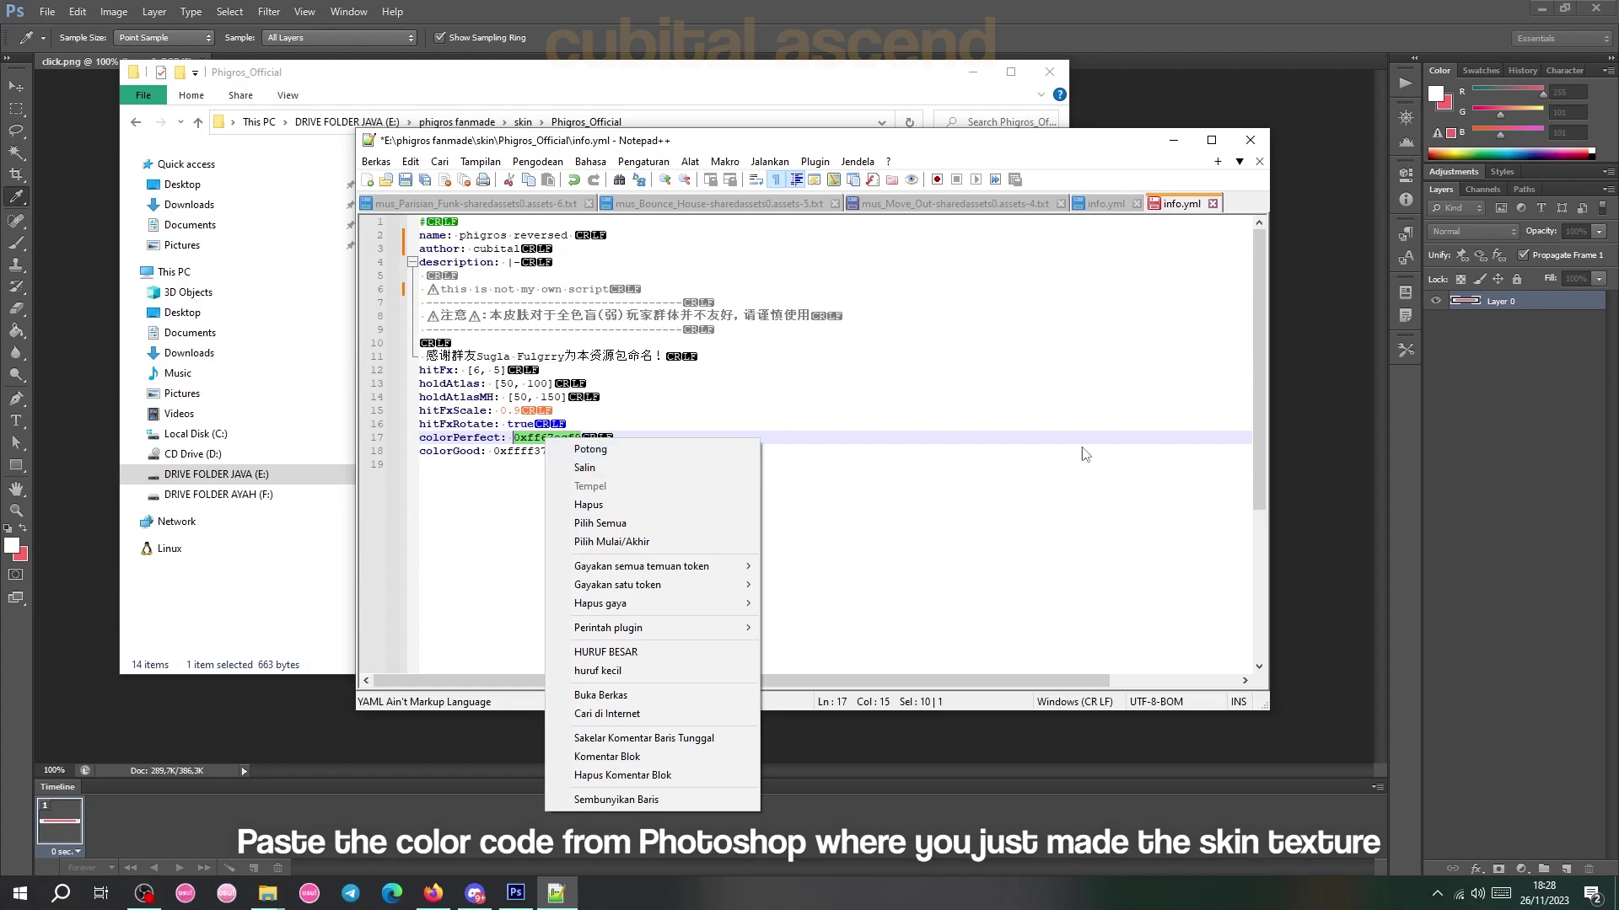
click(1590, 423)
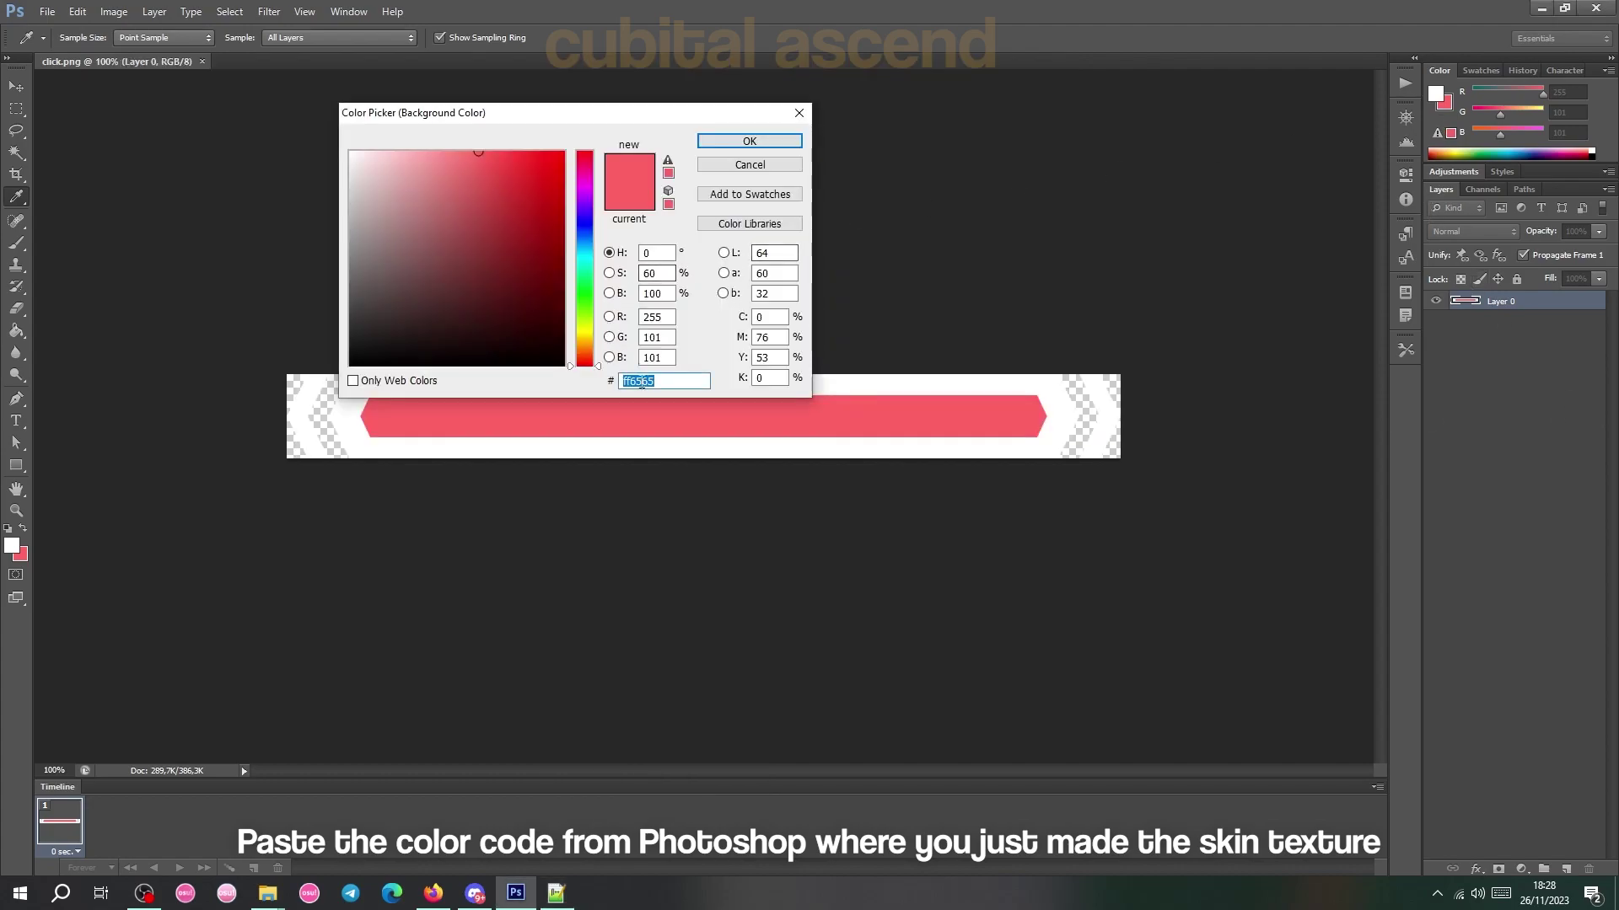
right_click(651, 381)
click(678, 433)
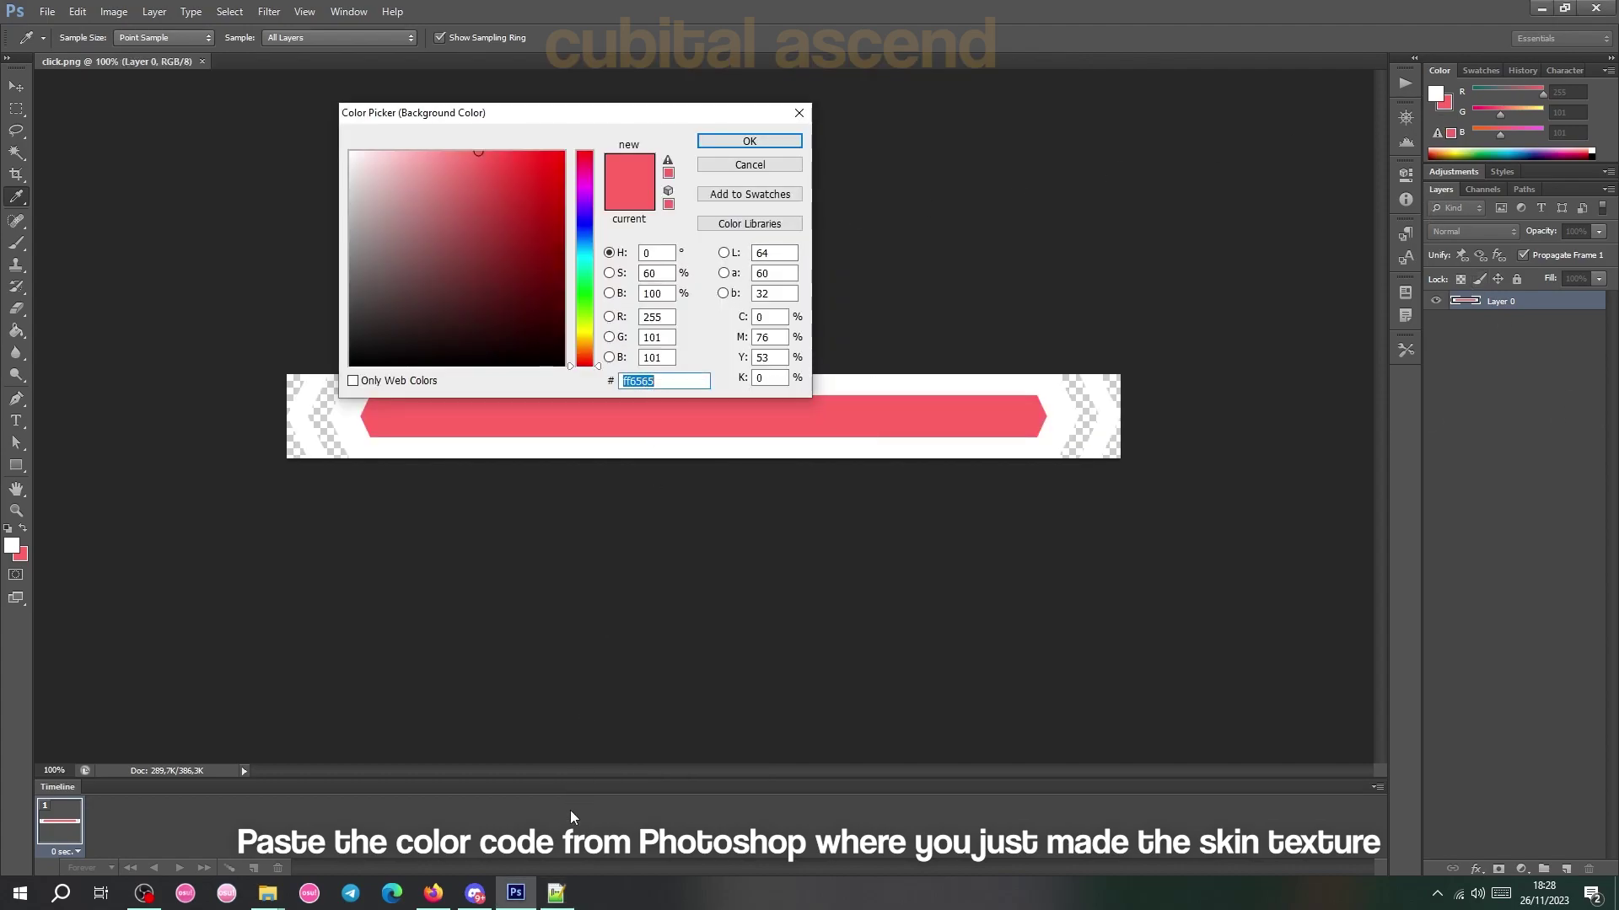
click(556, 893)
right_click(550, 442)
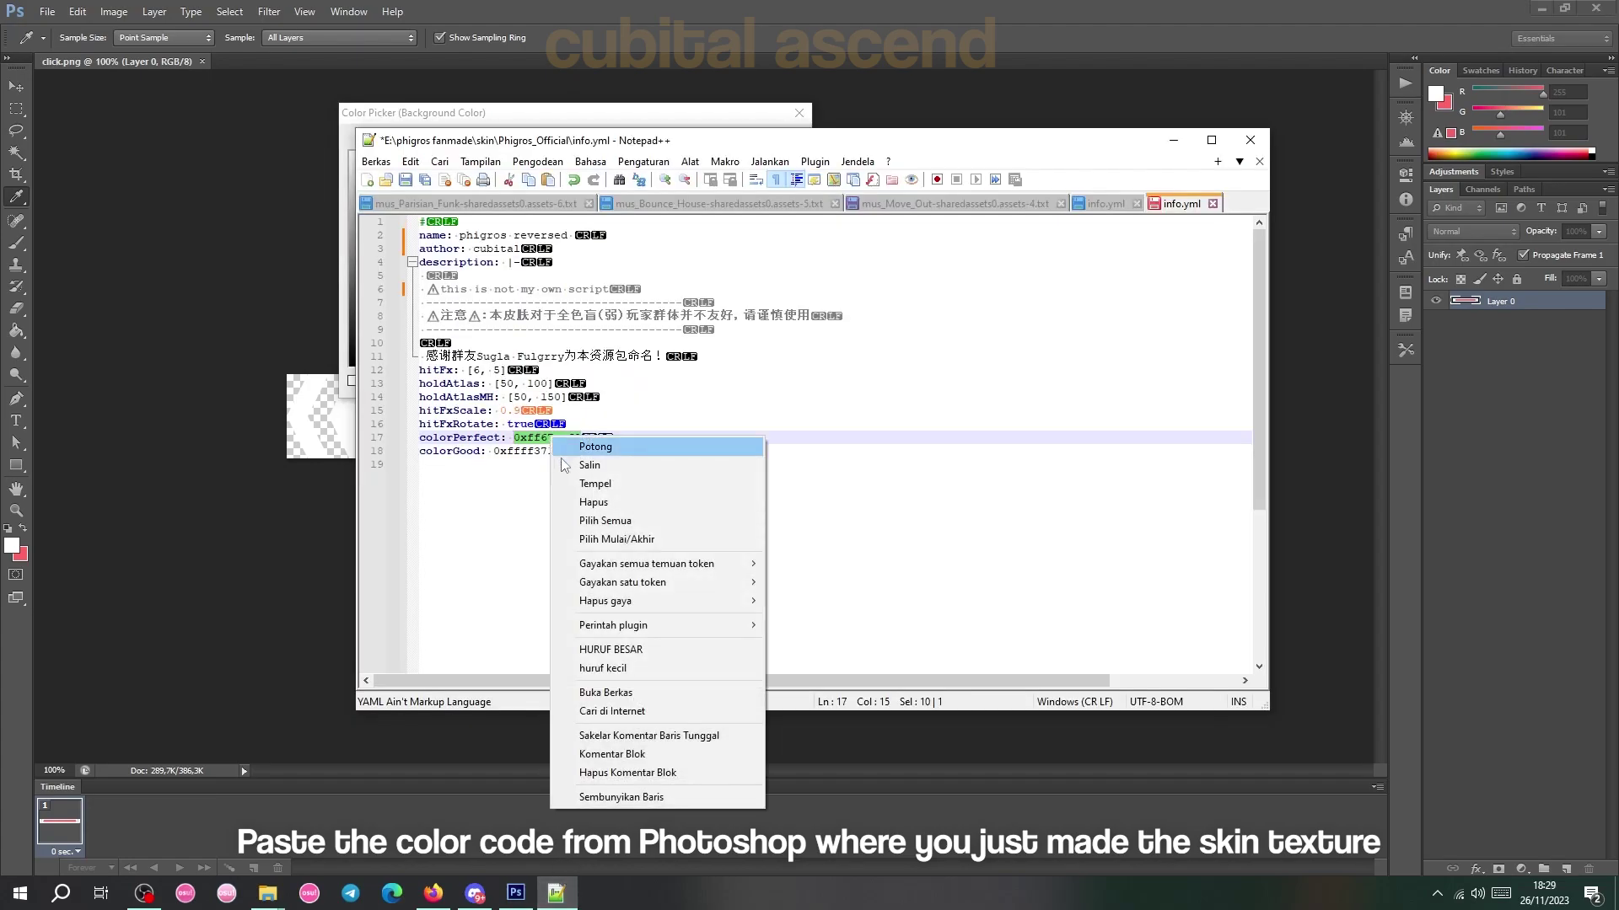
click(584, 491)
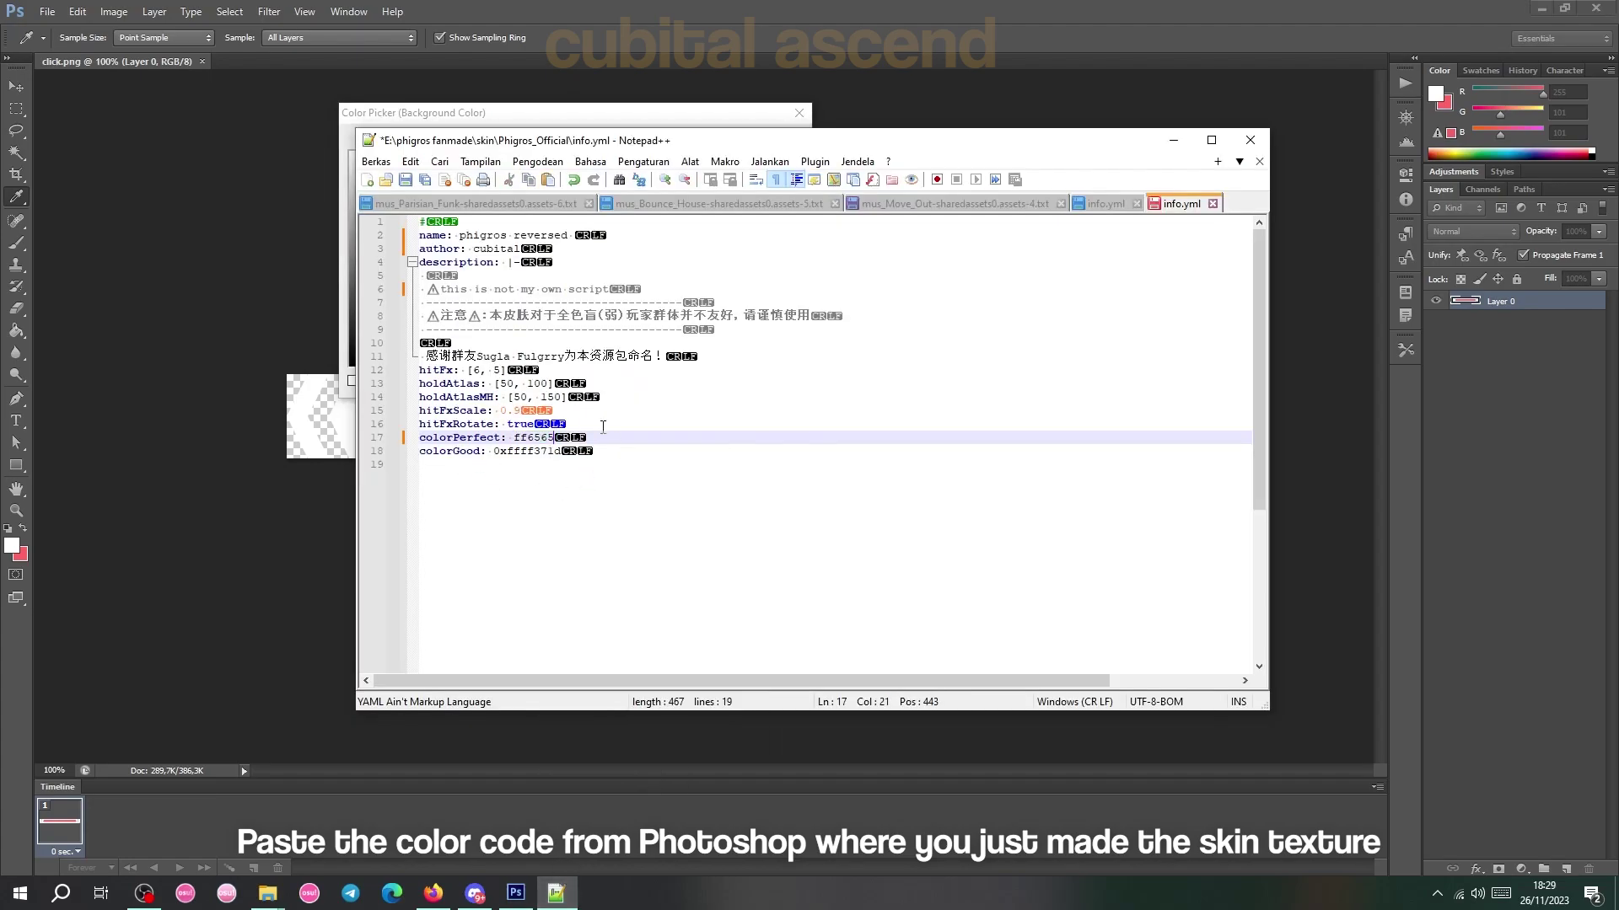
key(ctrl+z)
Replace the characters after 0x in the colorPerfect value on line 17 with the copied code ff6565.
drag(578, 436, 537, 438)
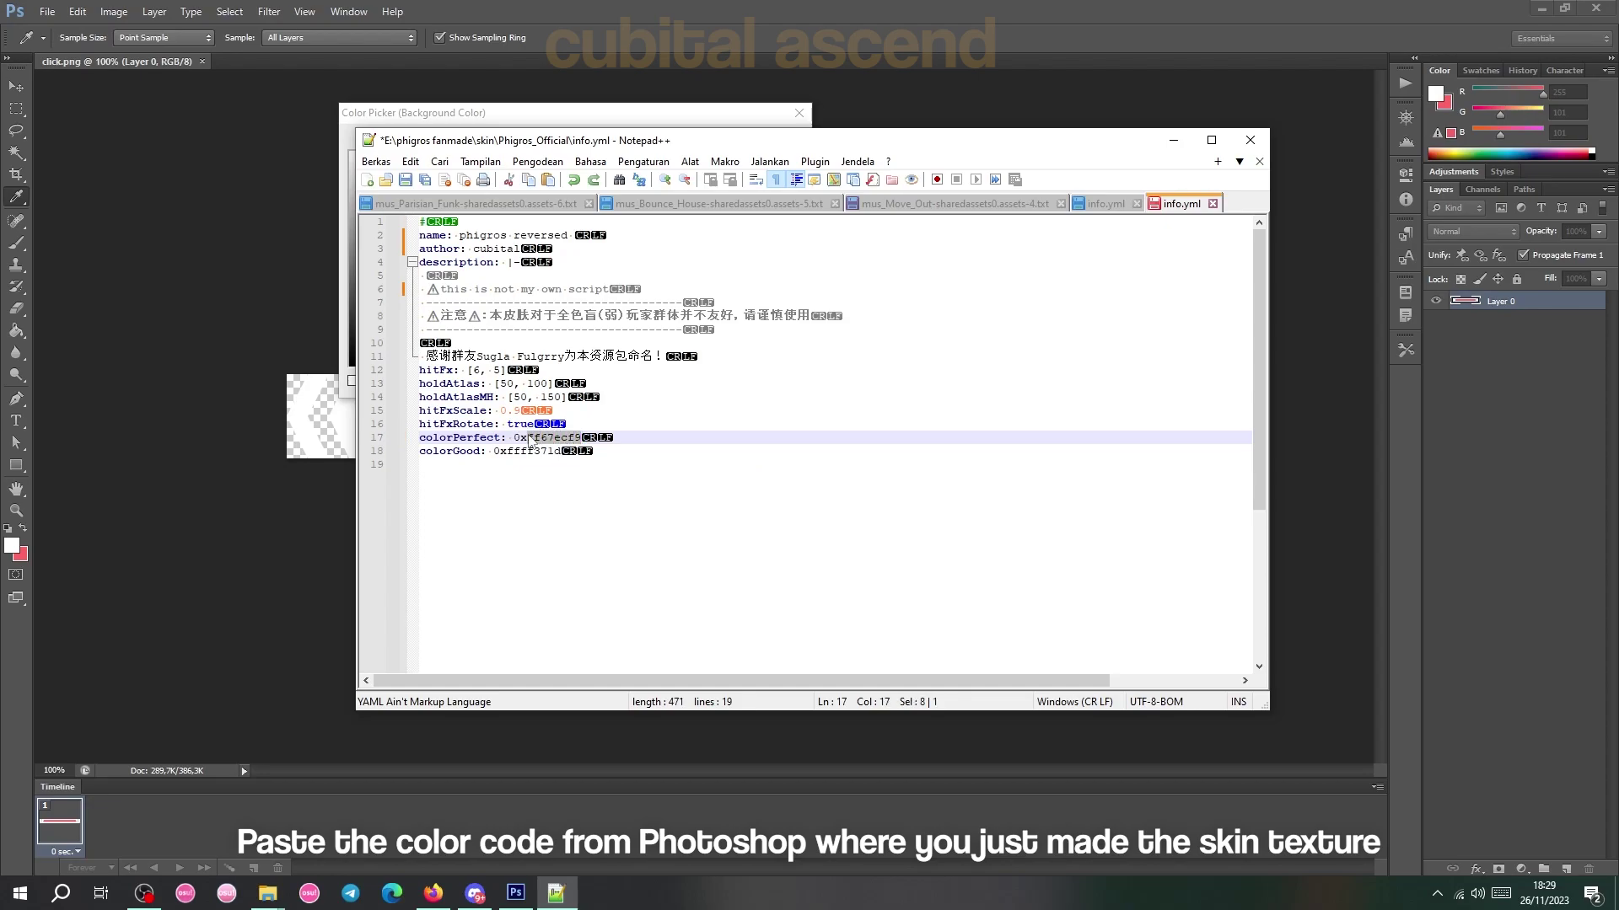
right_click(530, 438)
click(594, 490)
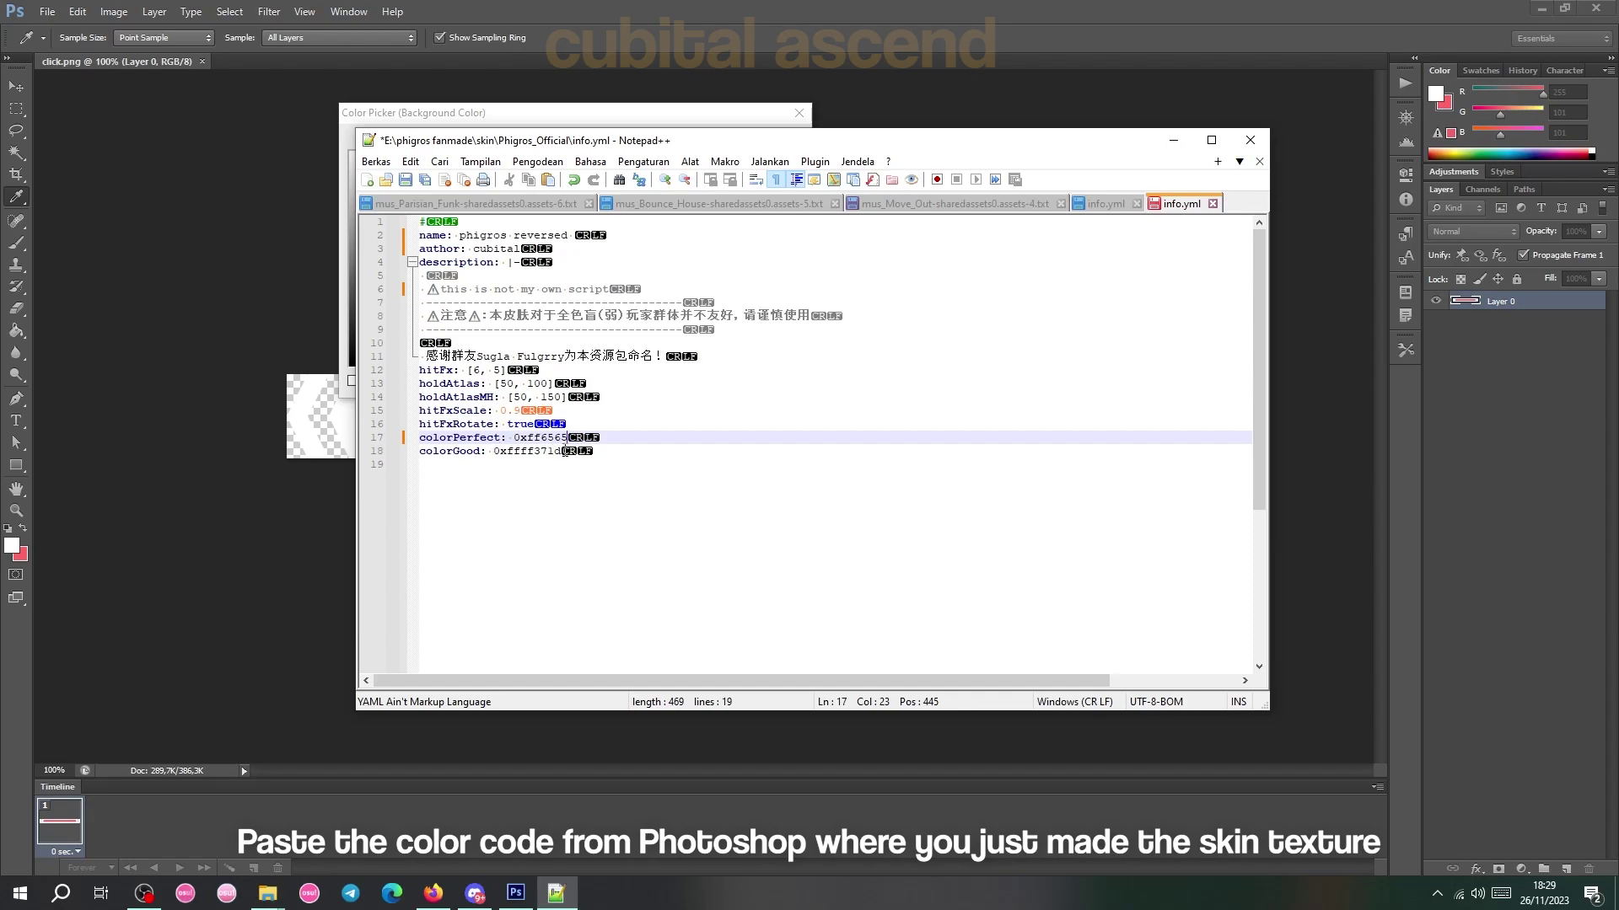
click(561, 451)
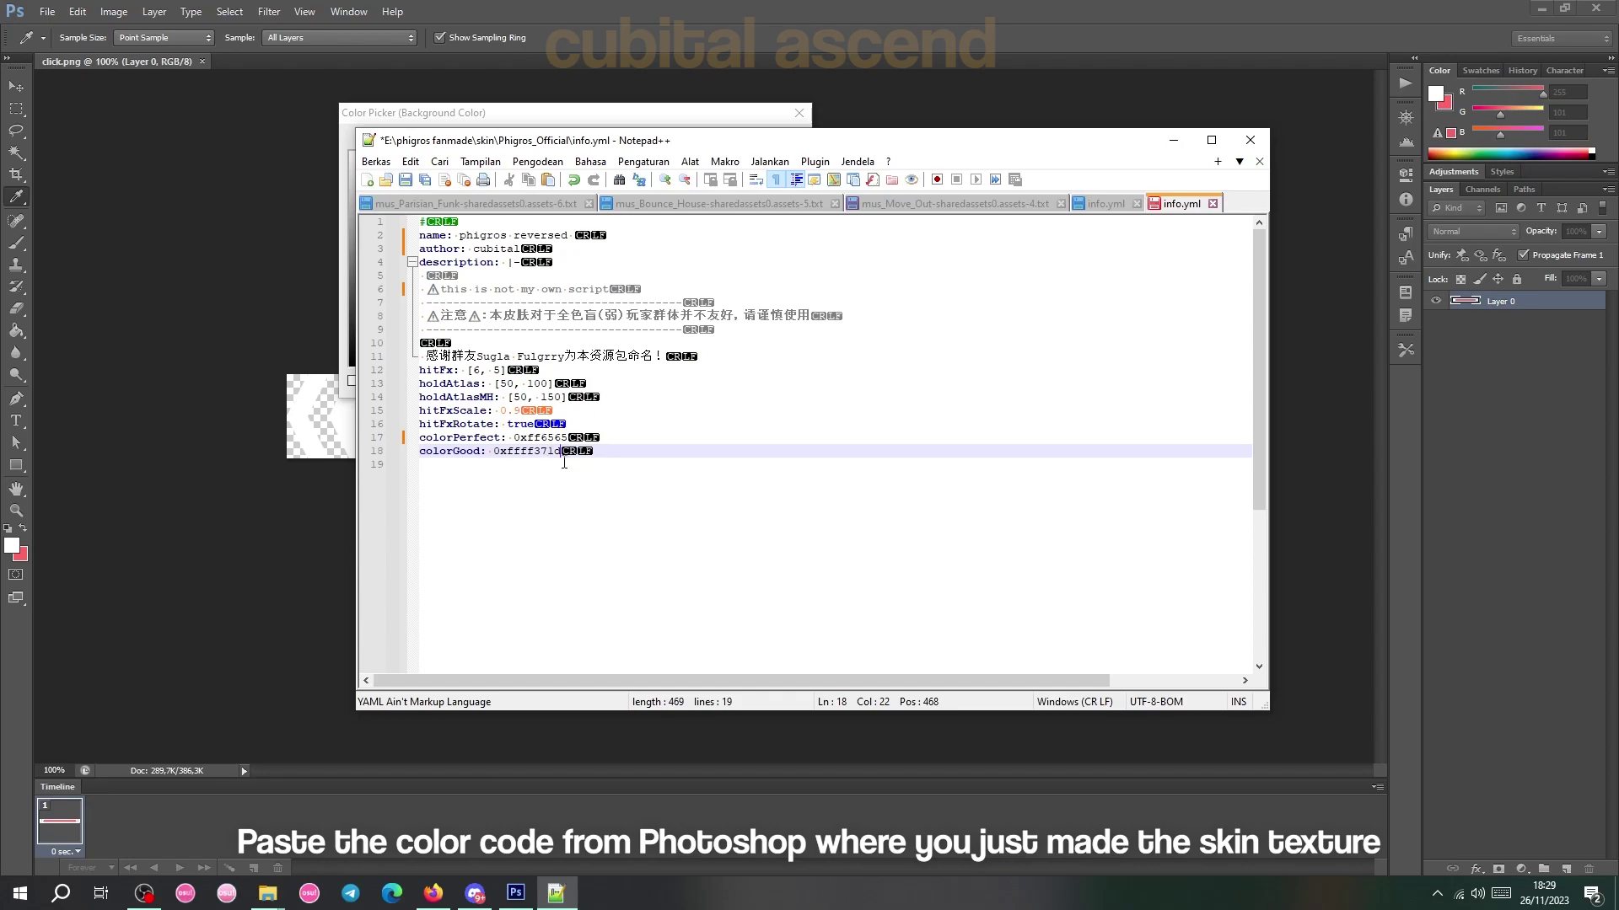
Return to Photoshop, close the Color Picker and place flick.png from the Phigros_Official folder into the click.png document.
click(1172, 140)
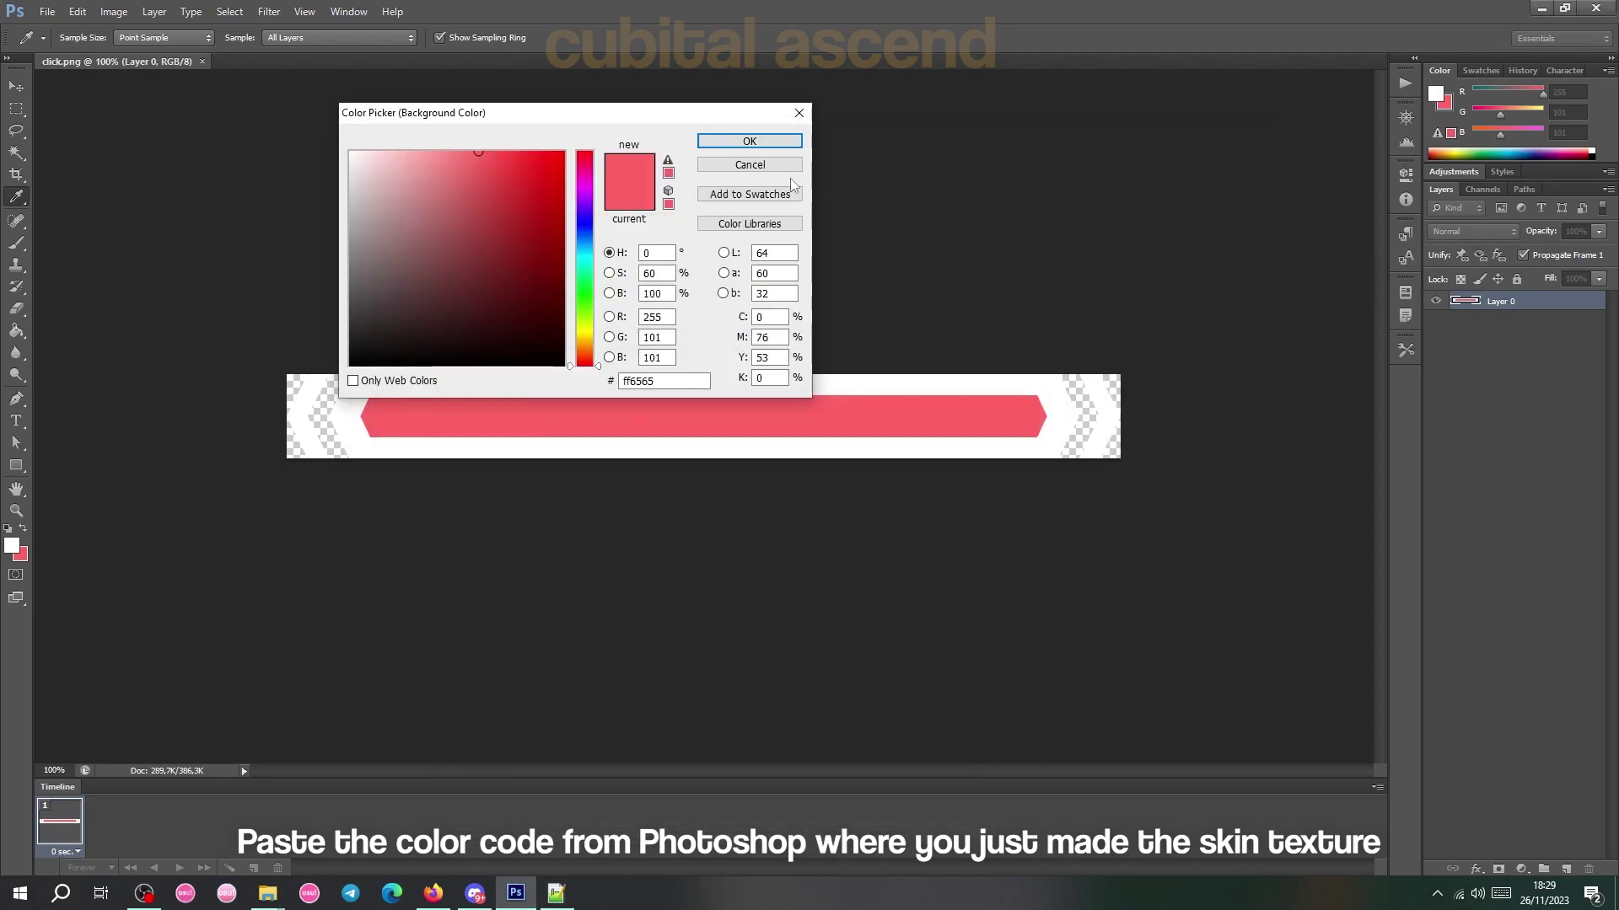
click(799, 112)
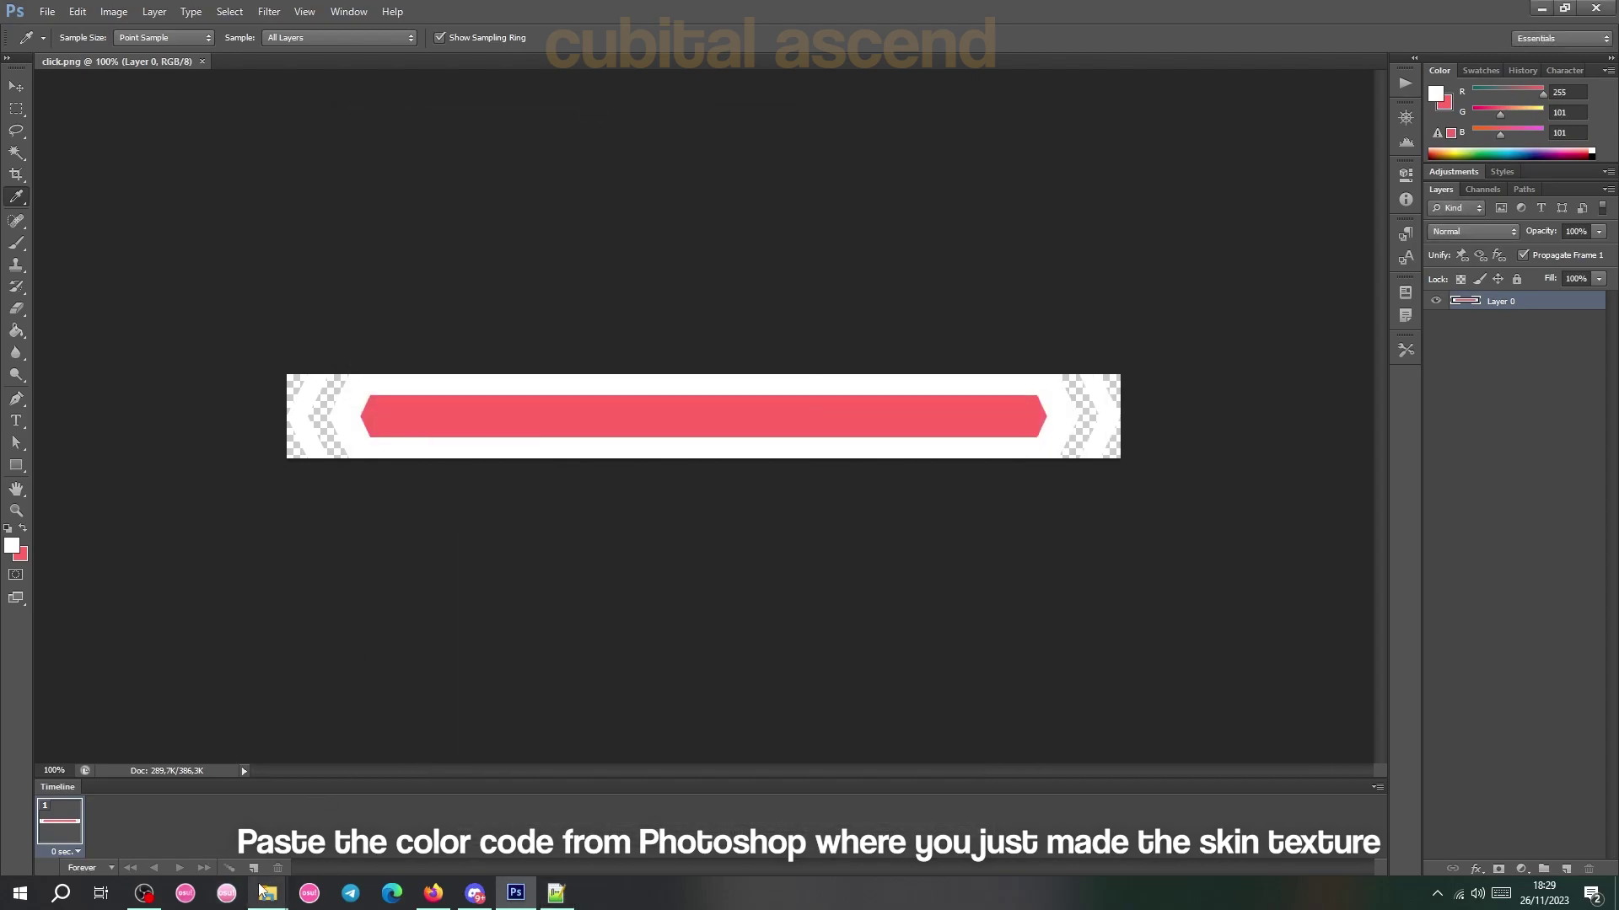
mouse_move(267, 893)
mouse_move(304, 850)
click(358, 822)
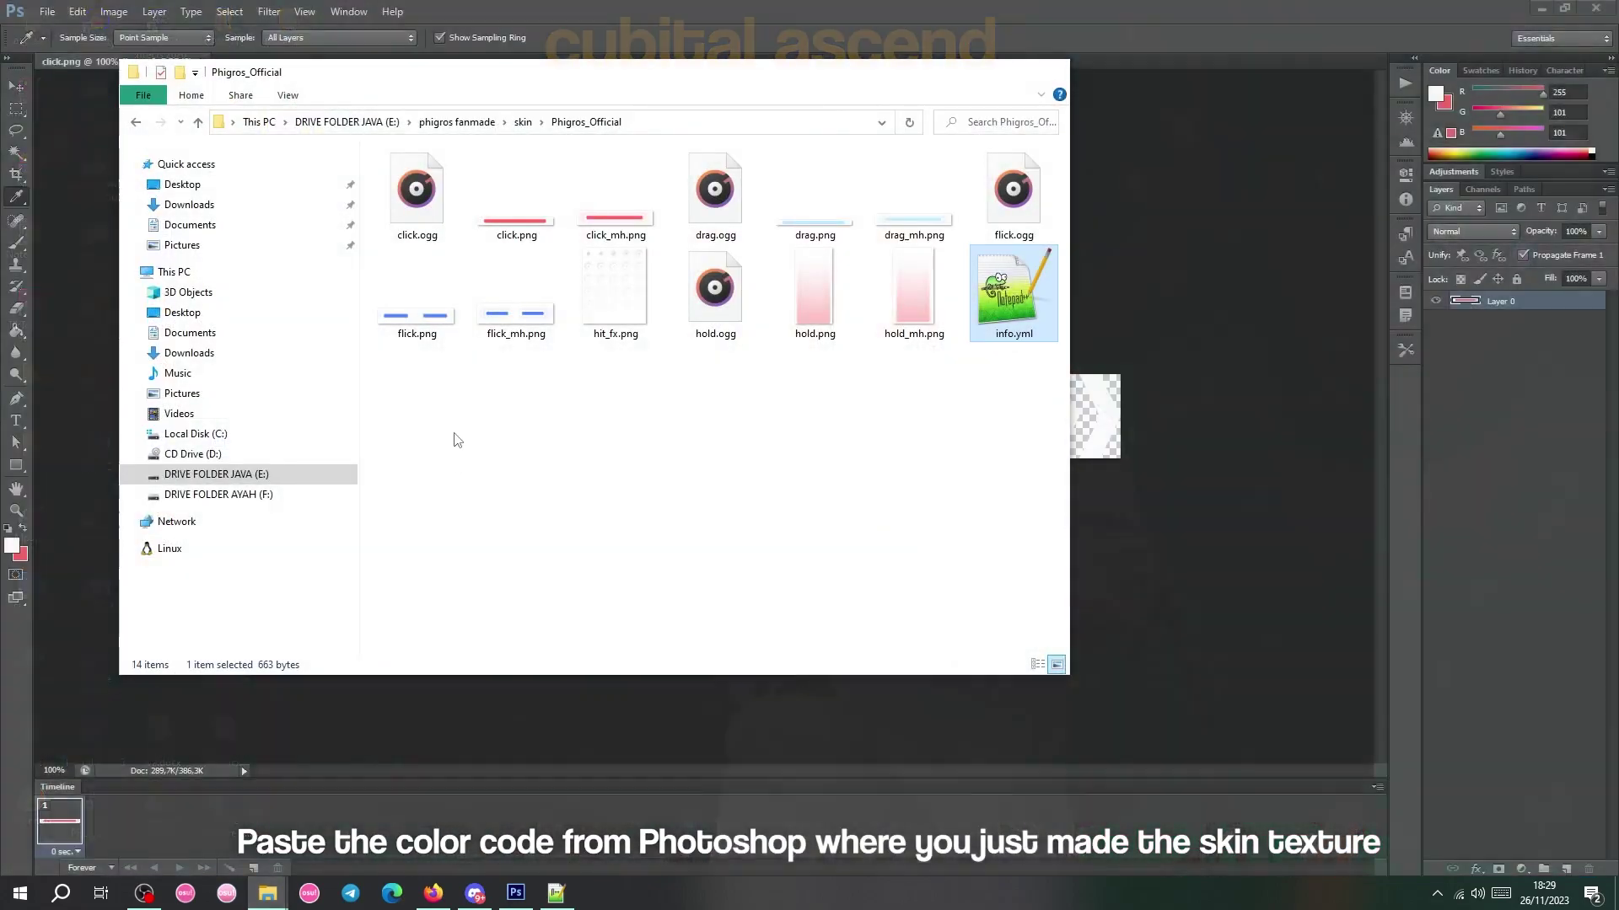
drag(422, 304, 1253, 396)
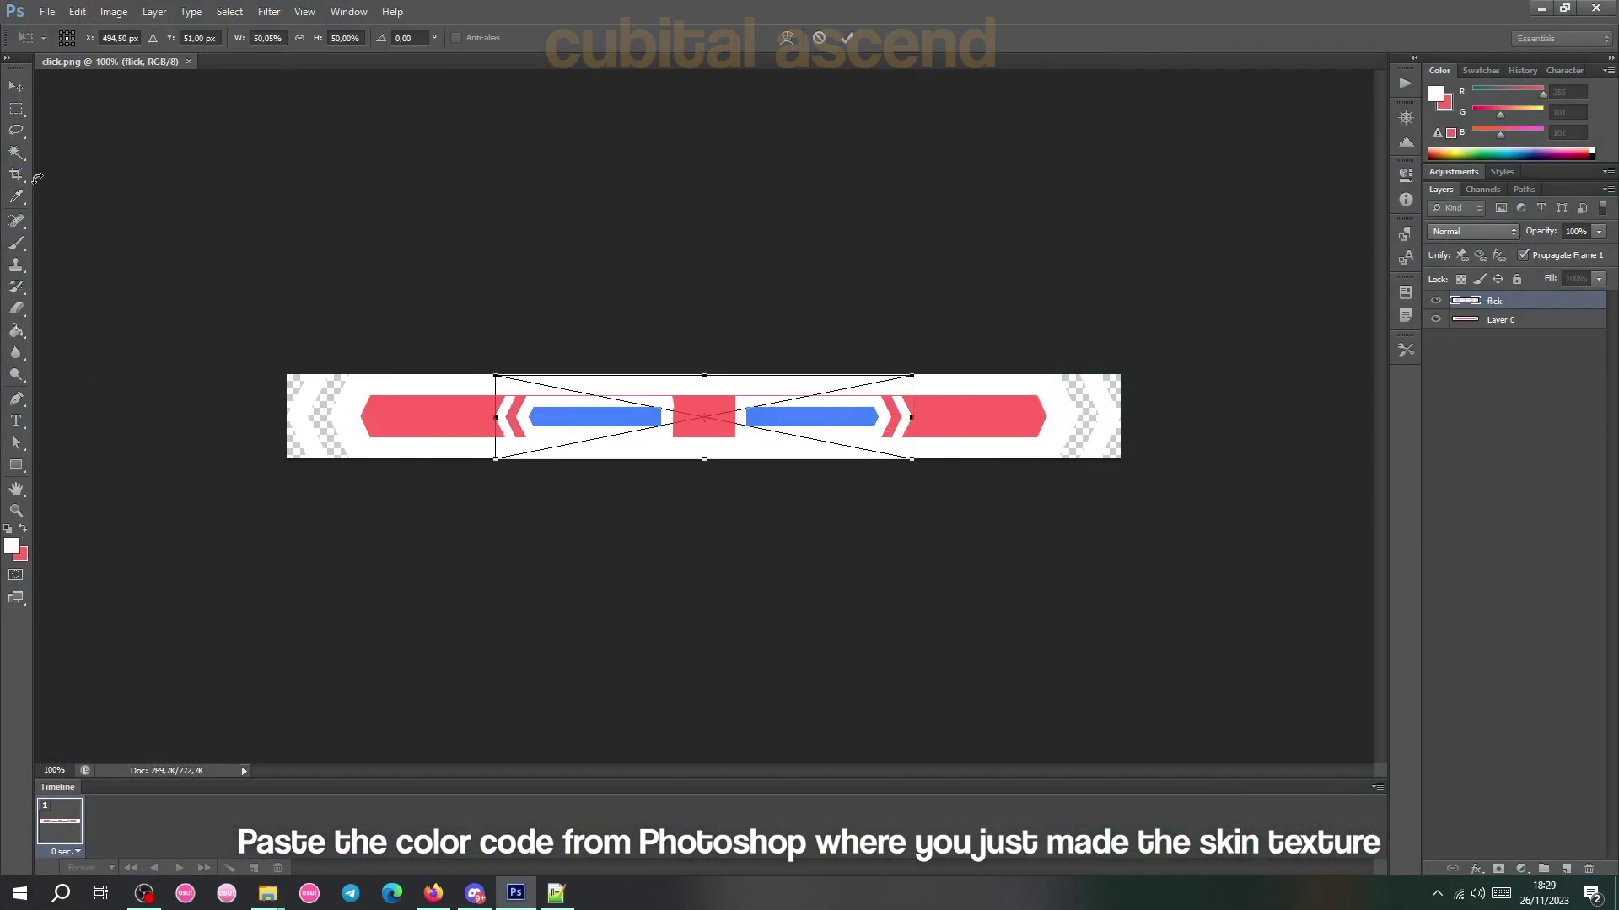
click(846, 38)
Sample the blue of the placed flick texture as the background colour and copy its hex code 4883ff.
click(805, 422)
click(1444, 111)
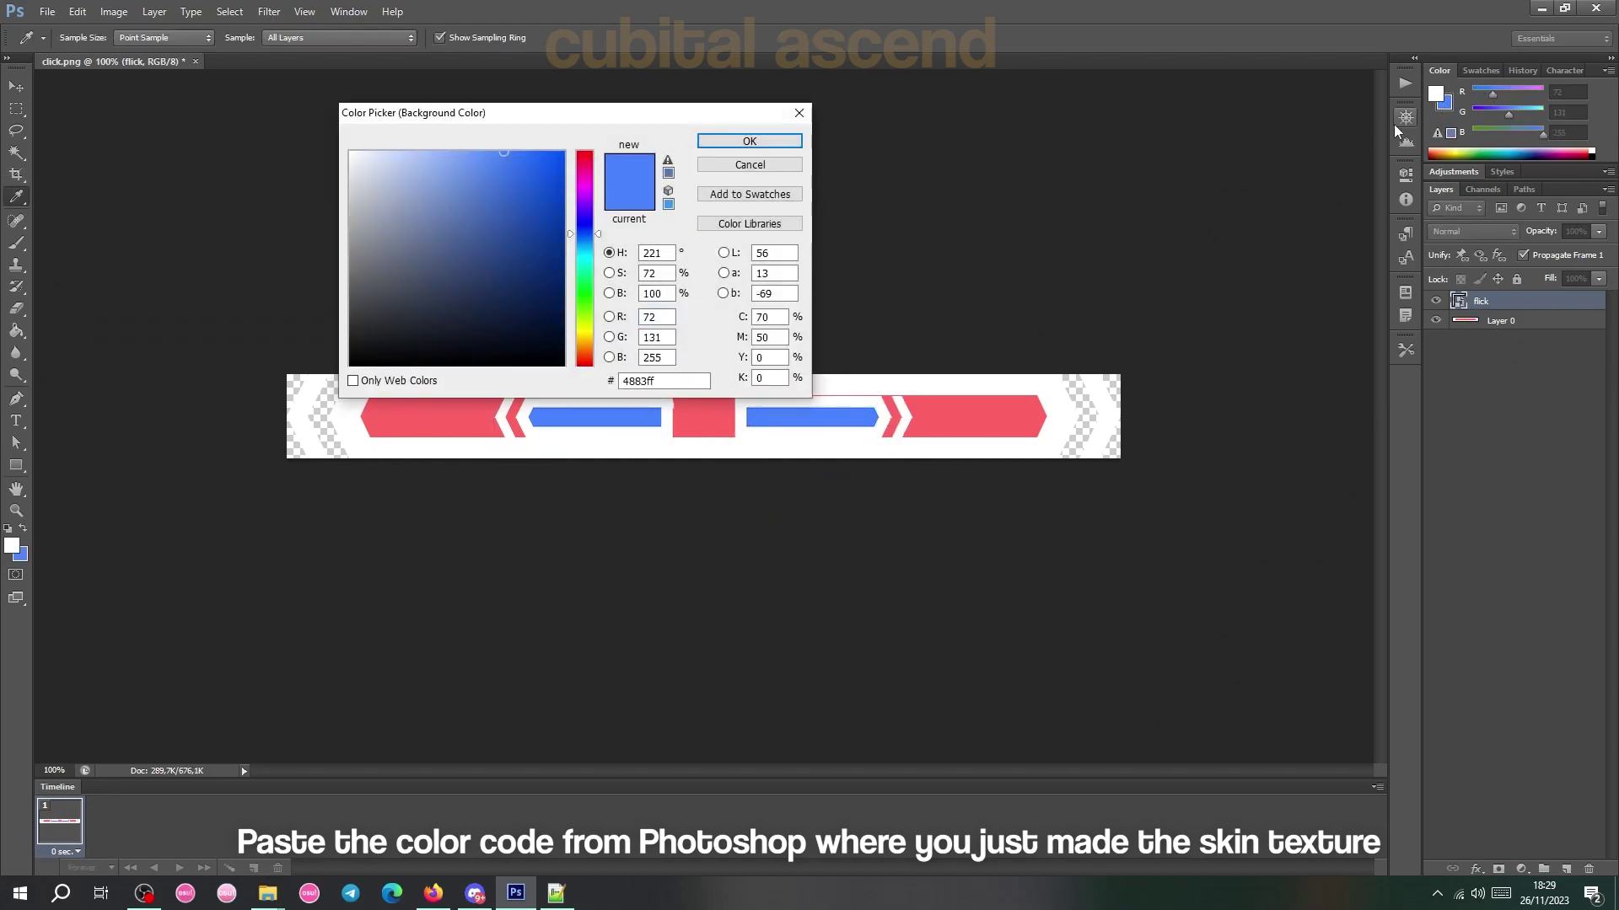
right_click(645, 381)
click(681, 431)
In Notepad++, replace the characters after 0x in the colorGood value on line 18 with the copied code 4883ff.
key(alt+Tab)
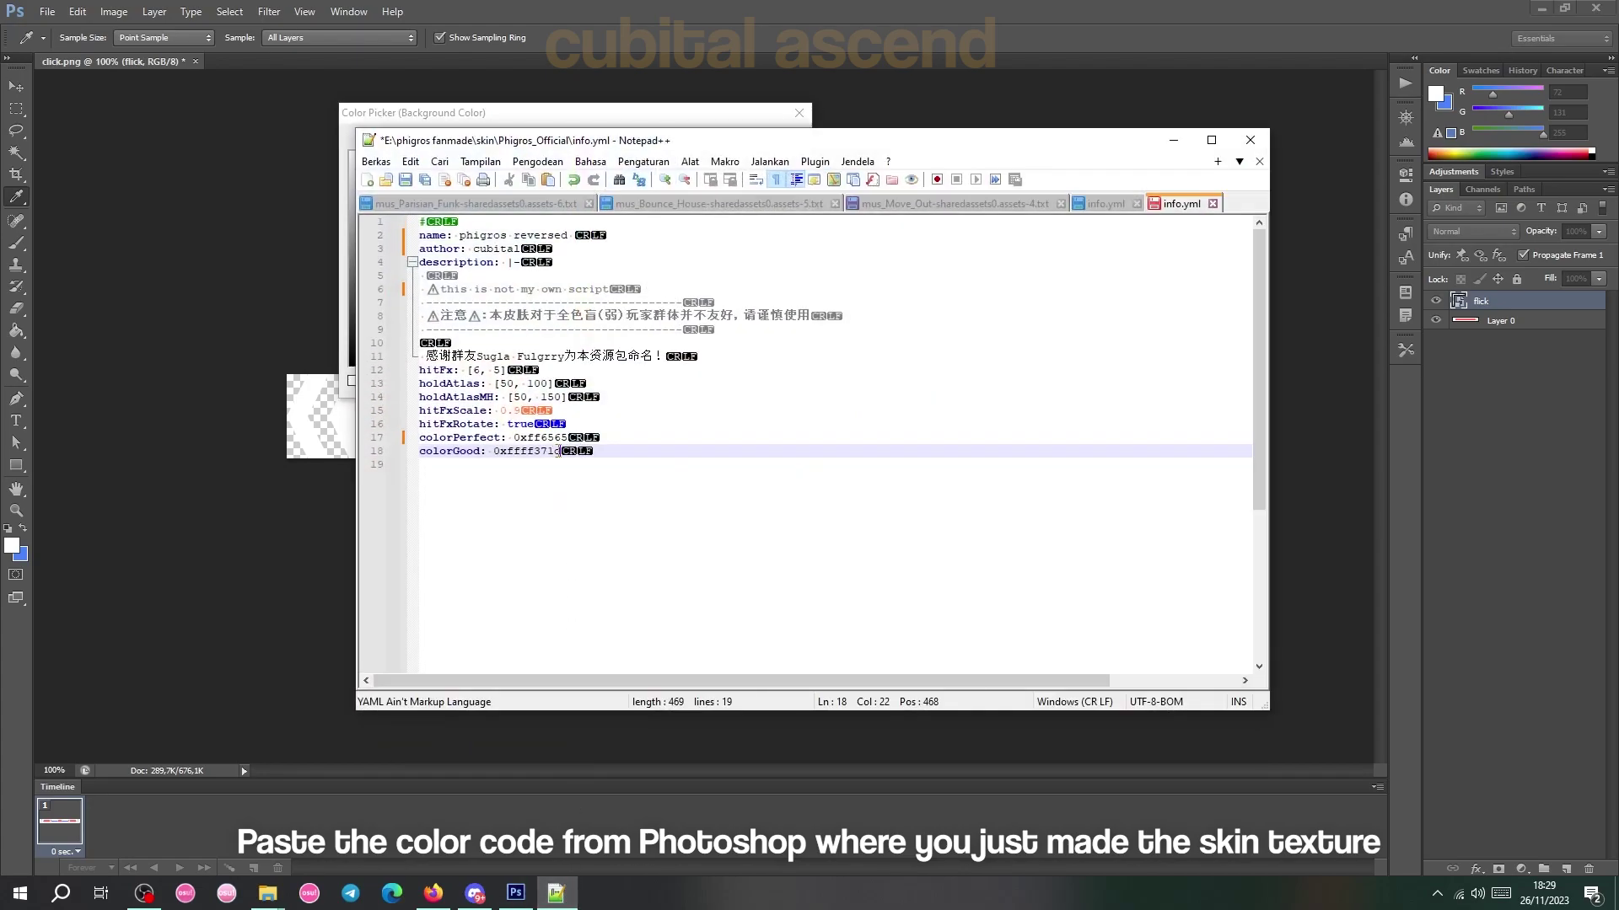
drag(561, 451, 520, 453)
right_click(523, 462)
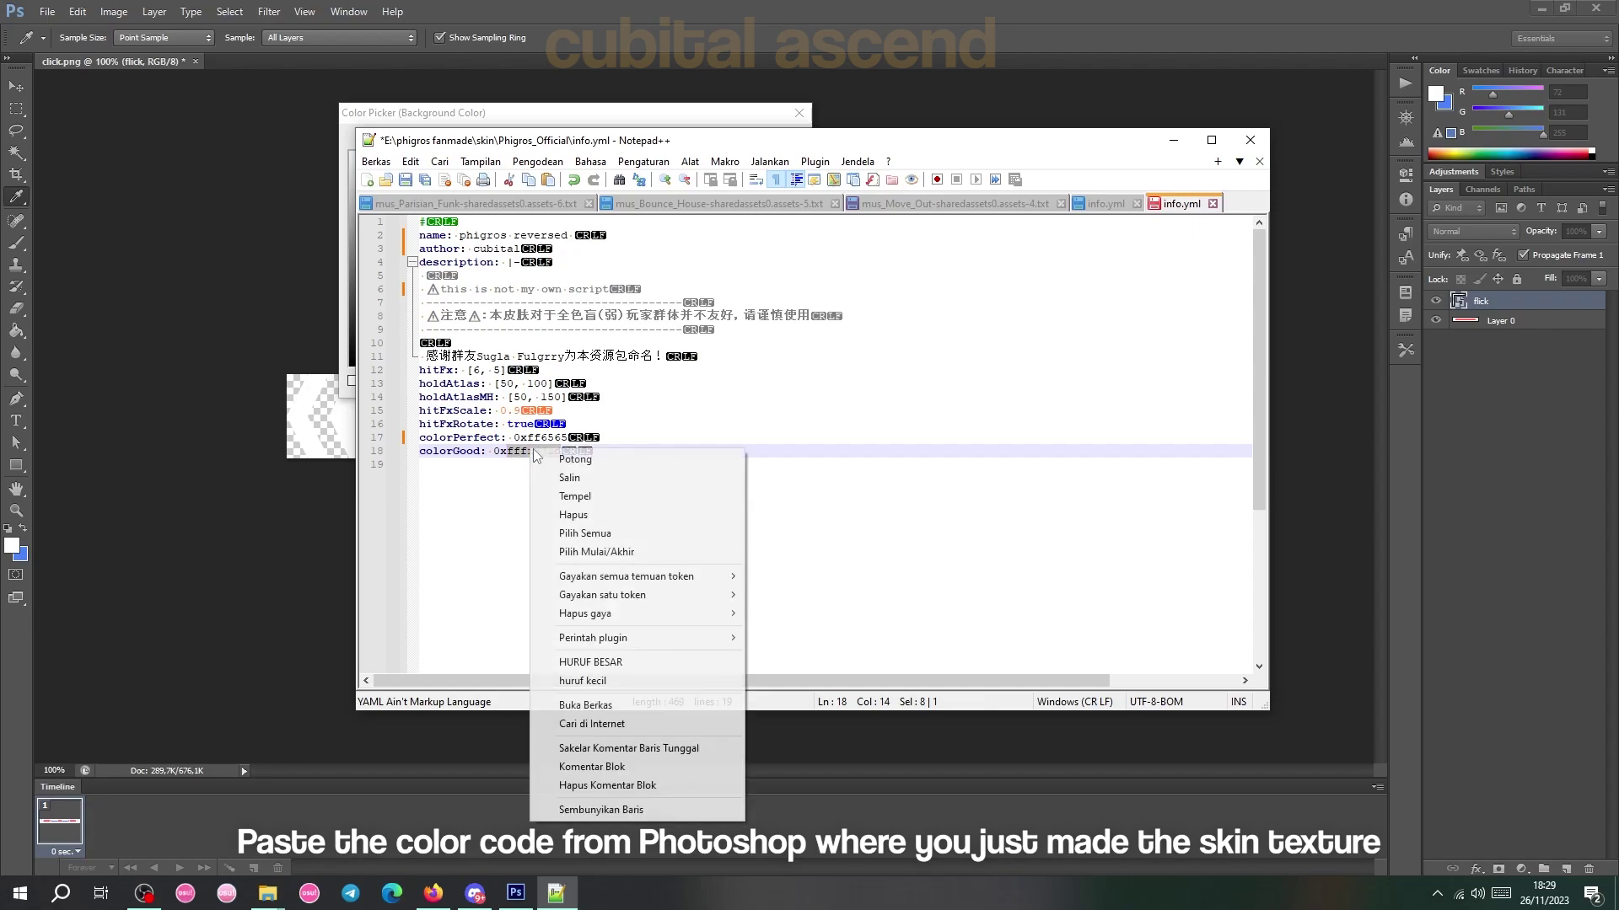
click(566, 499)
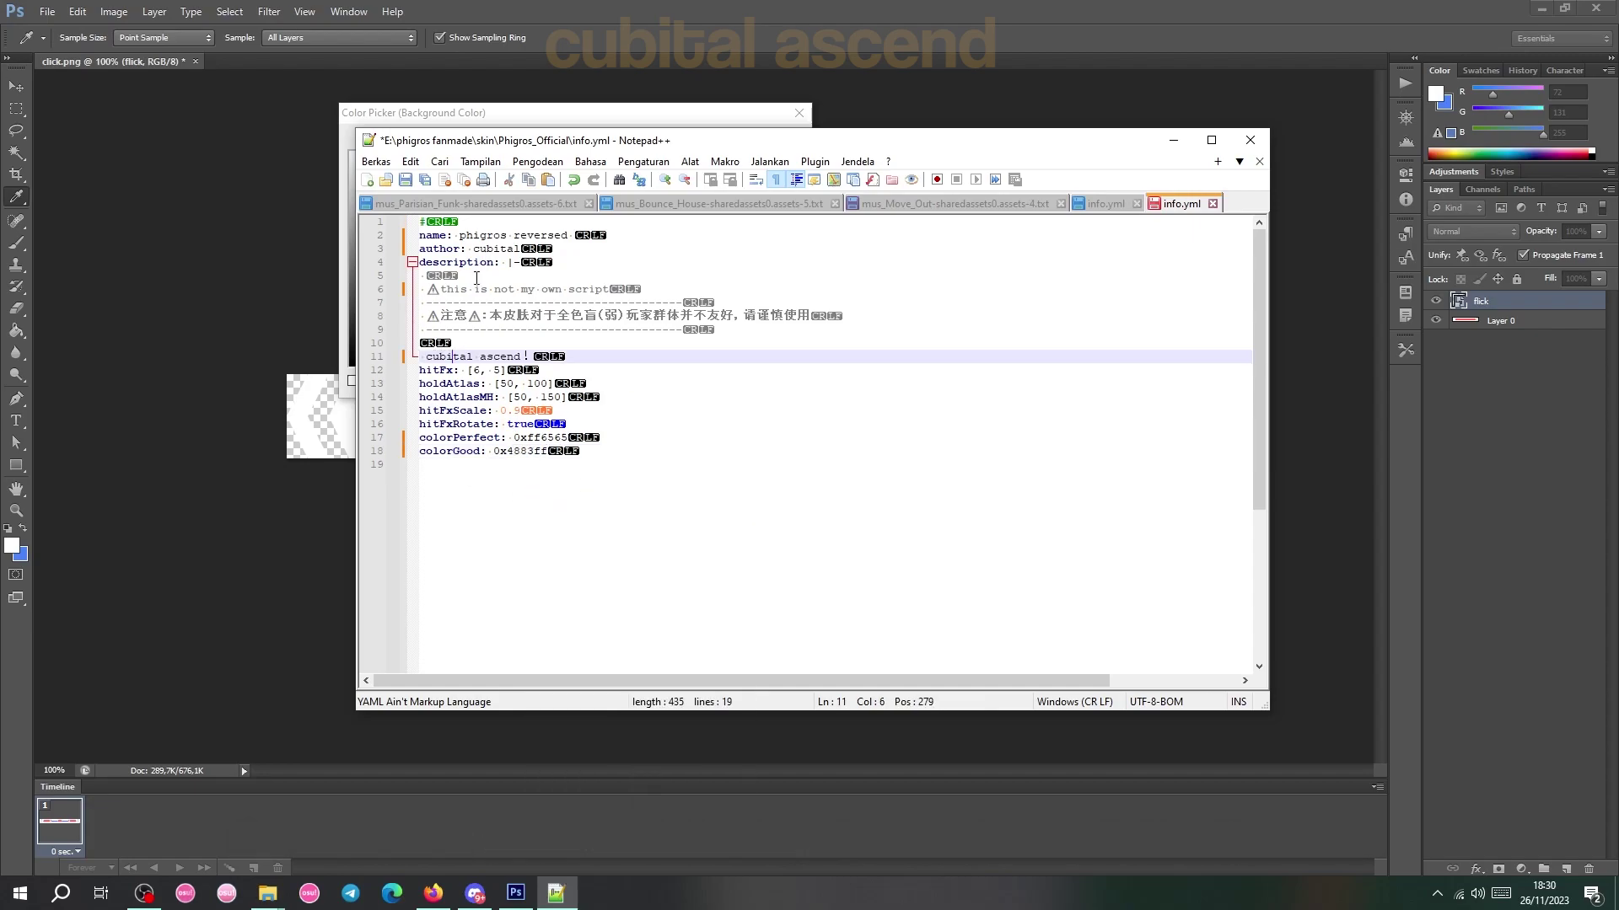
Save the edited info.yml and put Notepad++ out of the way.
click(375, 161)
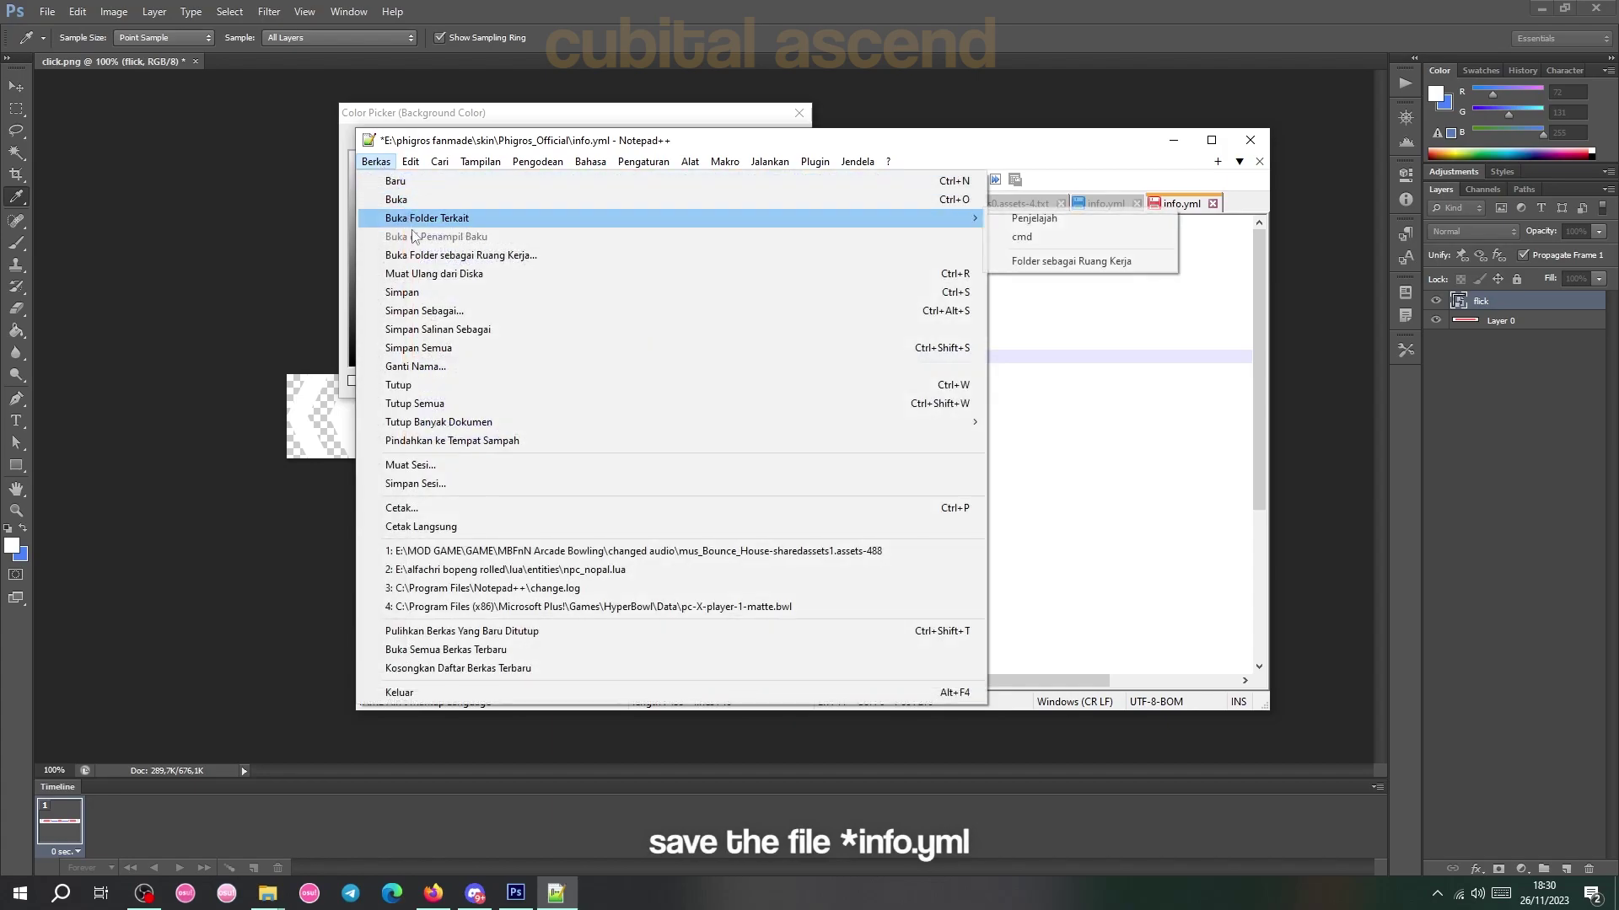
click(595, 291)
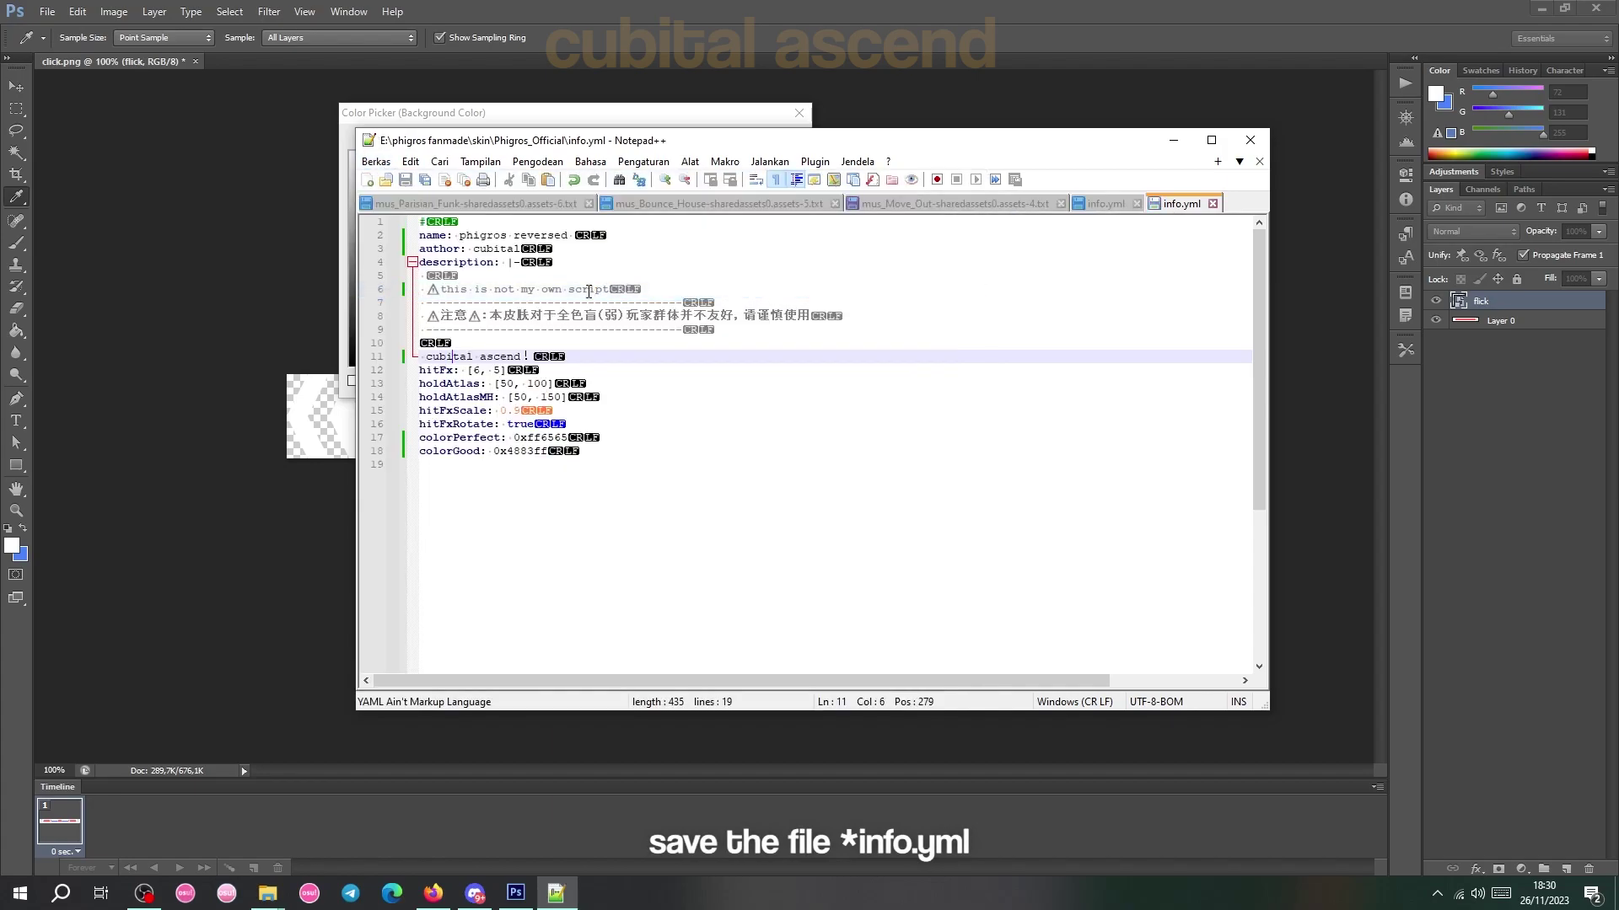
click(1172, 140)
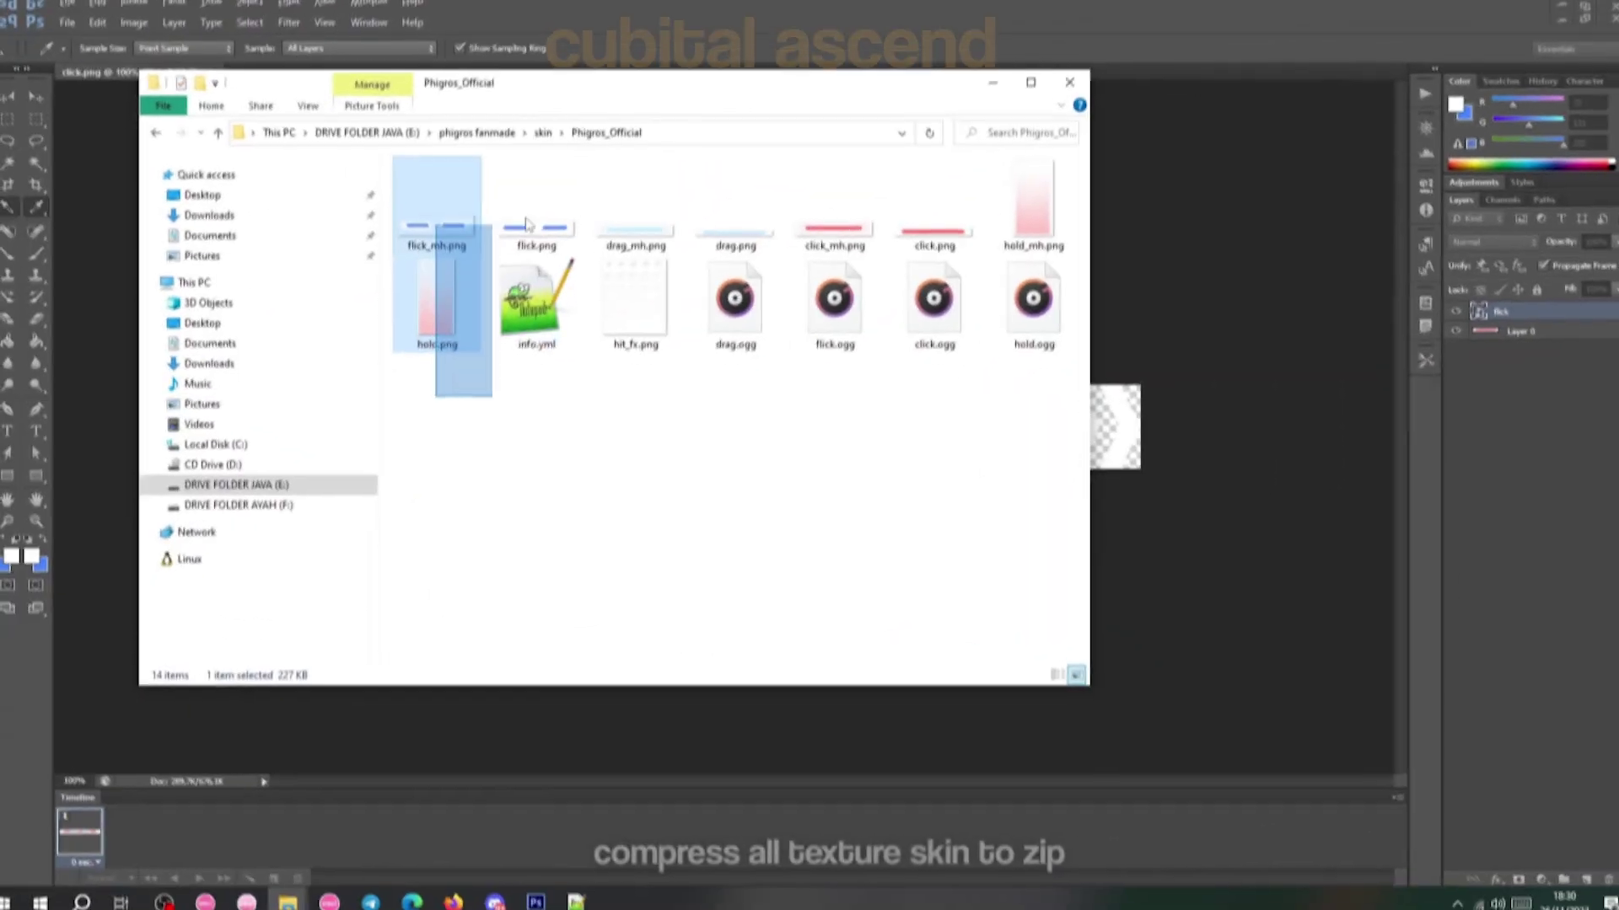
Select all the skin files in the Phigros_Official folder and set up a new archive of them in ZIP format.
drag(417, 393, 1025, 204)
right_click(1025, 204)
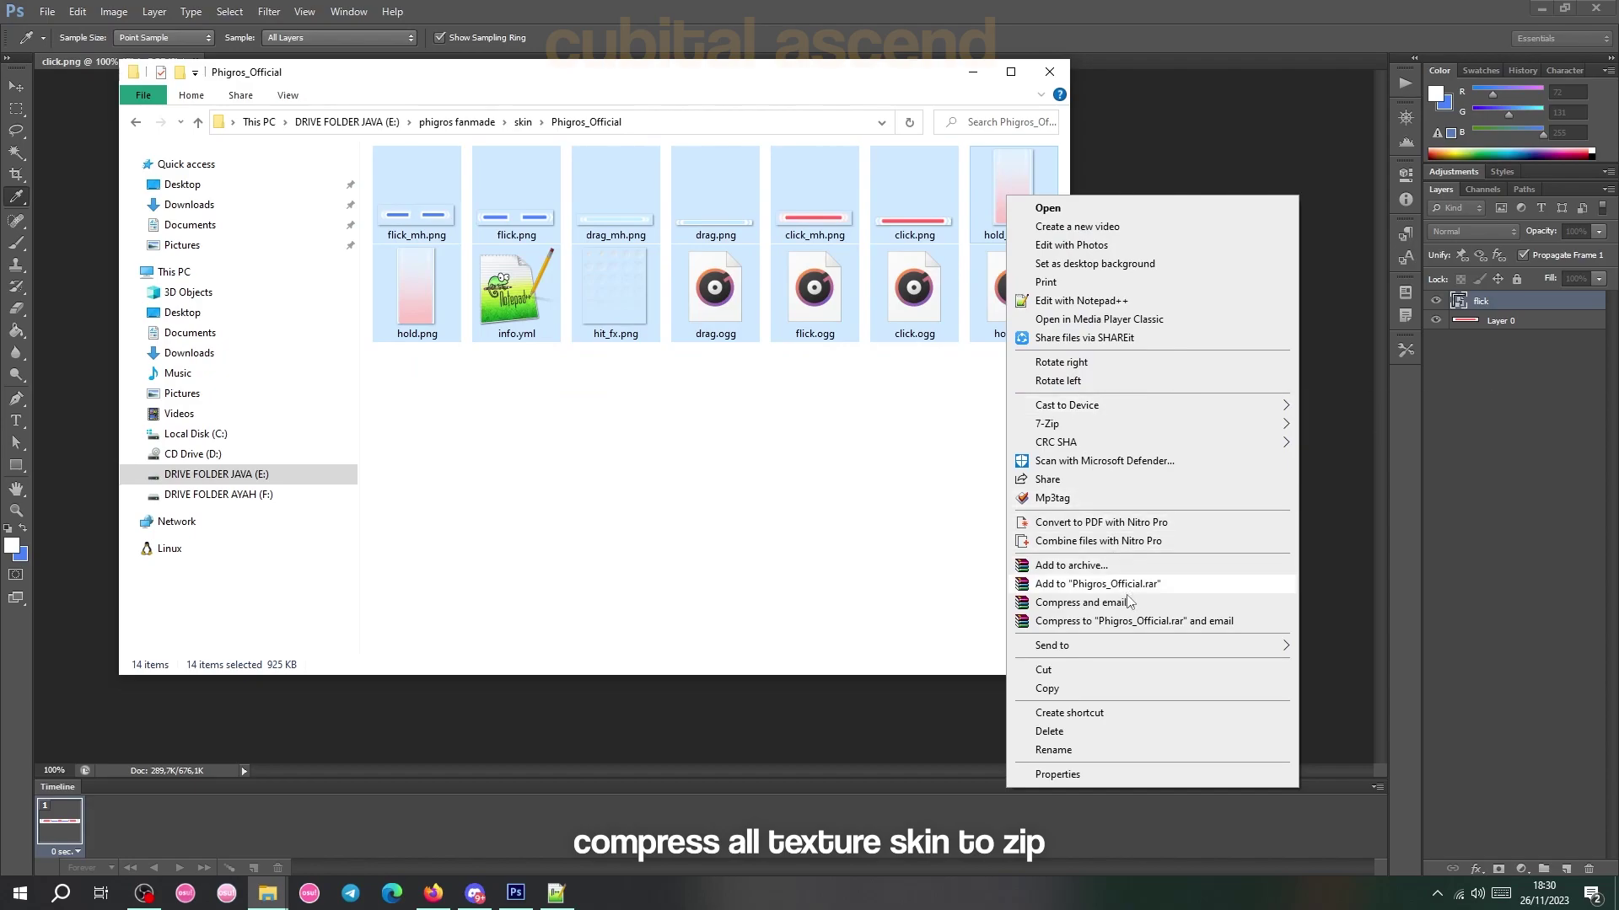
click(1098, 565)
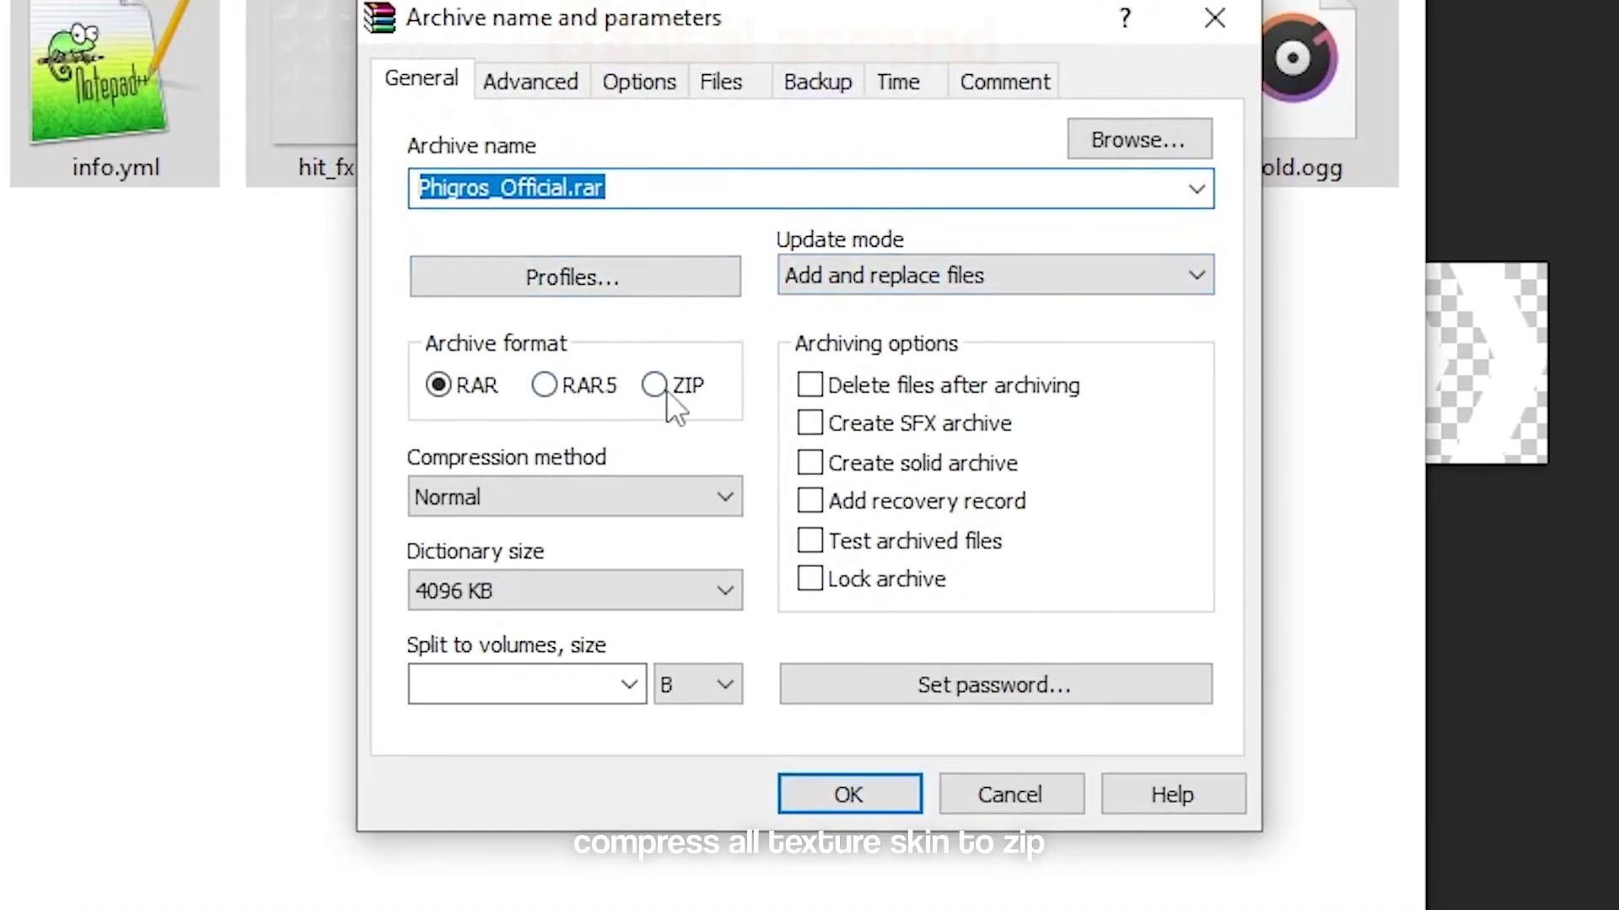
click(661, 387)
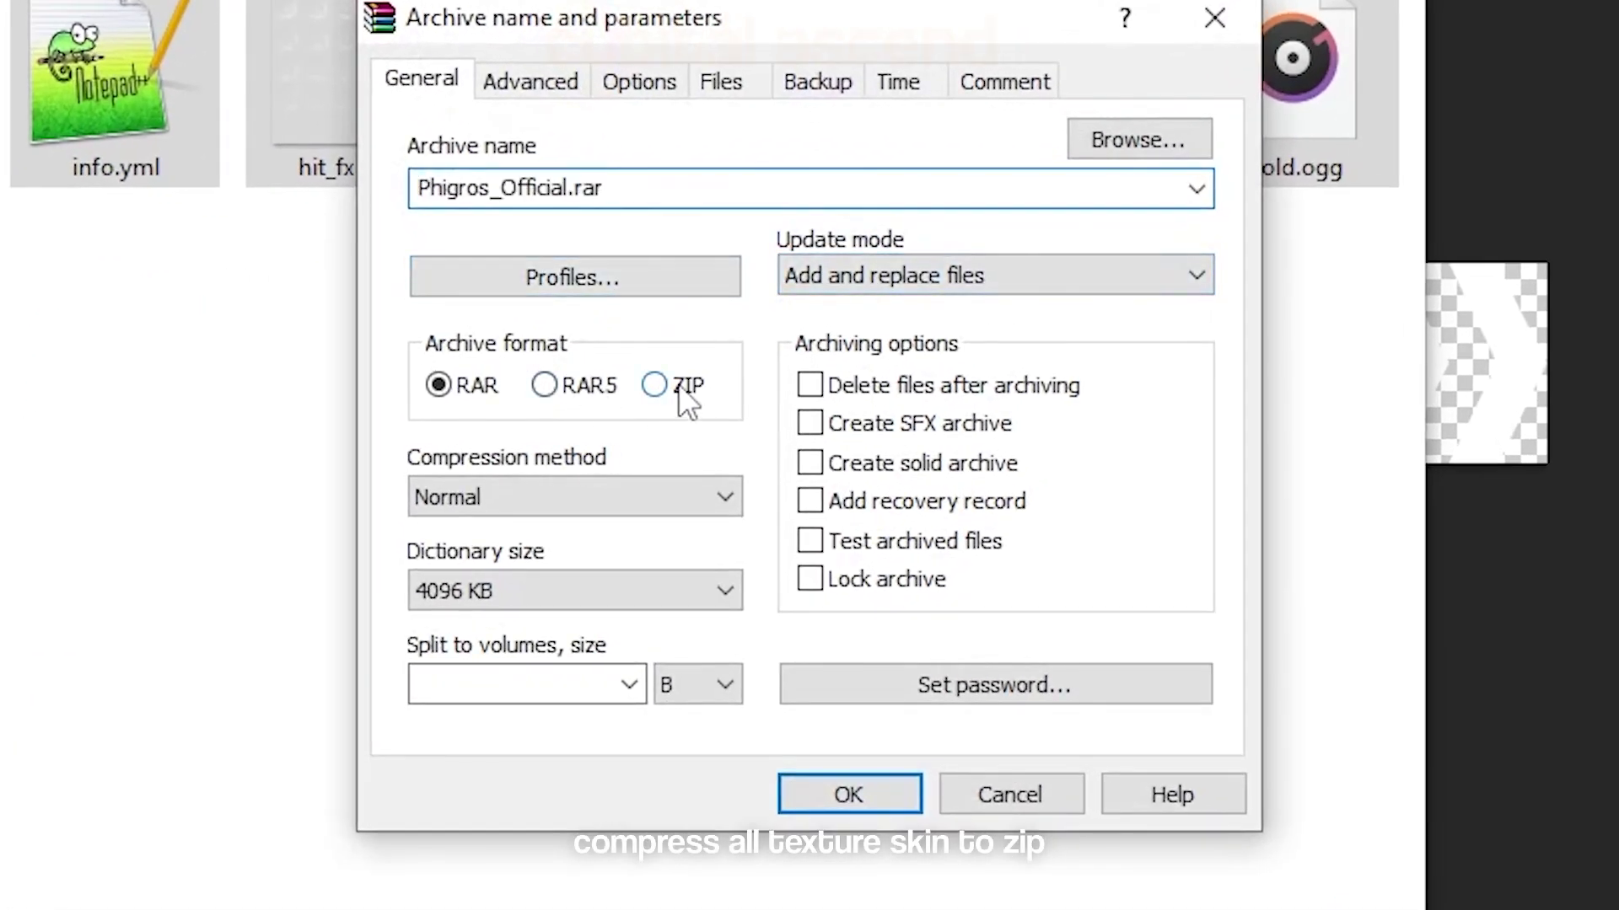
Name the archive "Reversed phigros", keeping the .zip extension, and create it.
click(571, 195)
click(571, 196)
key(BackSpace)
key(BackSpace)
key(BackSpace)
key(BackSpace)
key(BackSpace)
key(BackSpace)
key(BackSpace)
key(BackSpace)
key(BackSpace)
key(BackSpace)
key(BackSpace)
key(BackSpace)
key(BackSpace)
key(BackSpace)
key(BackSpace)
key(BackSpace)
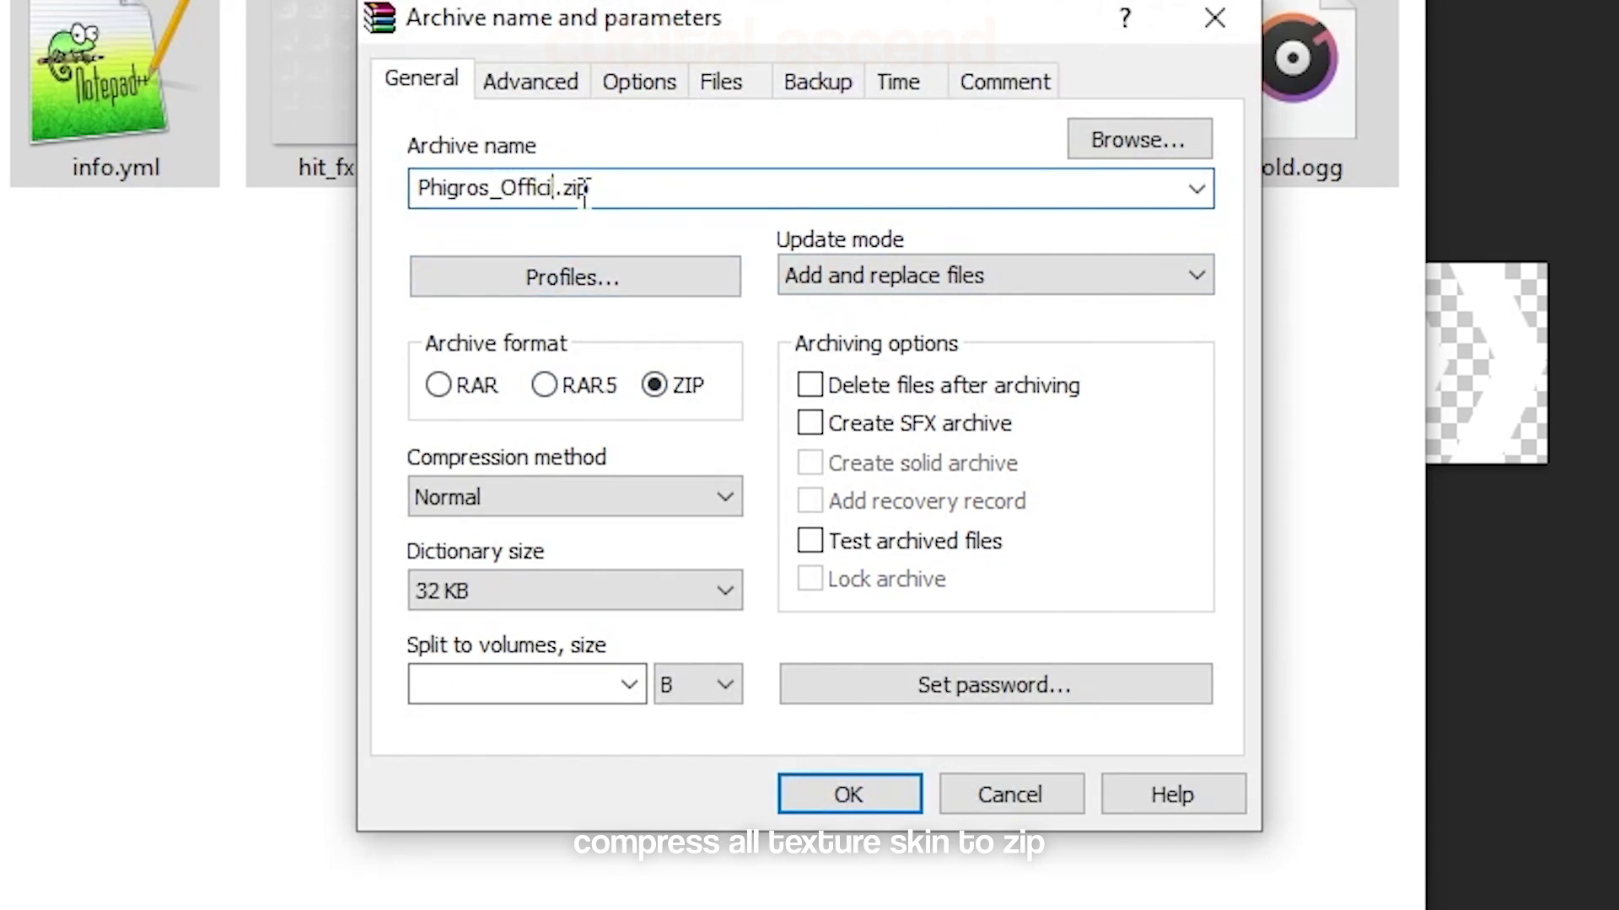
text(Rever)
text(sed phi)
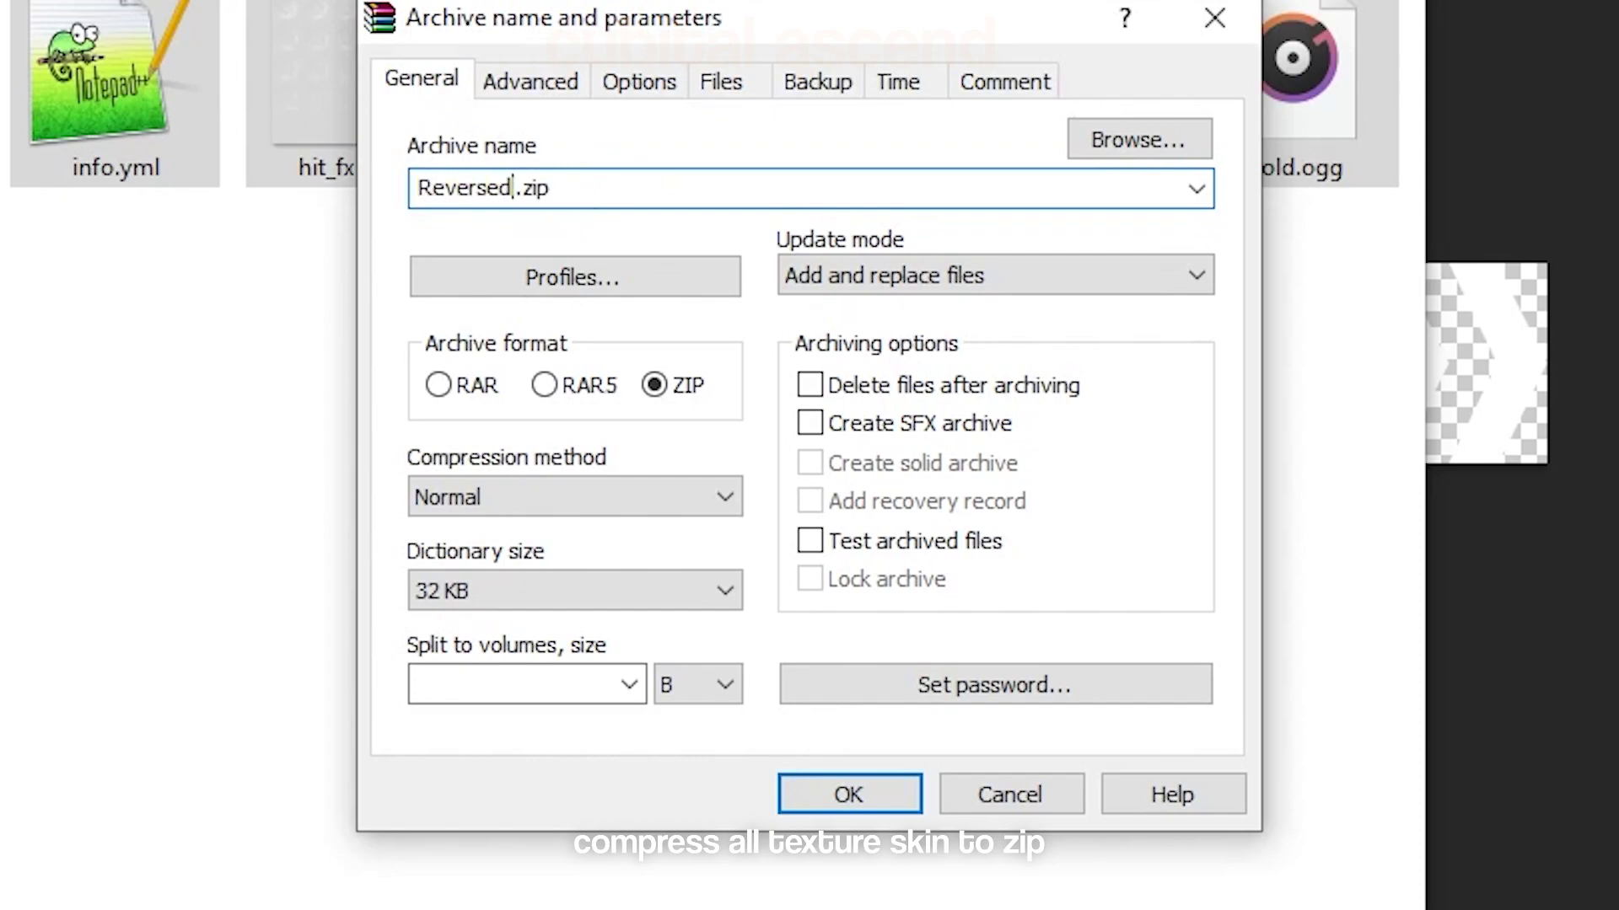
text(gros)
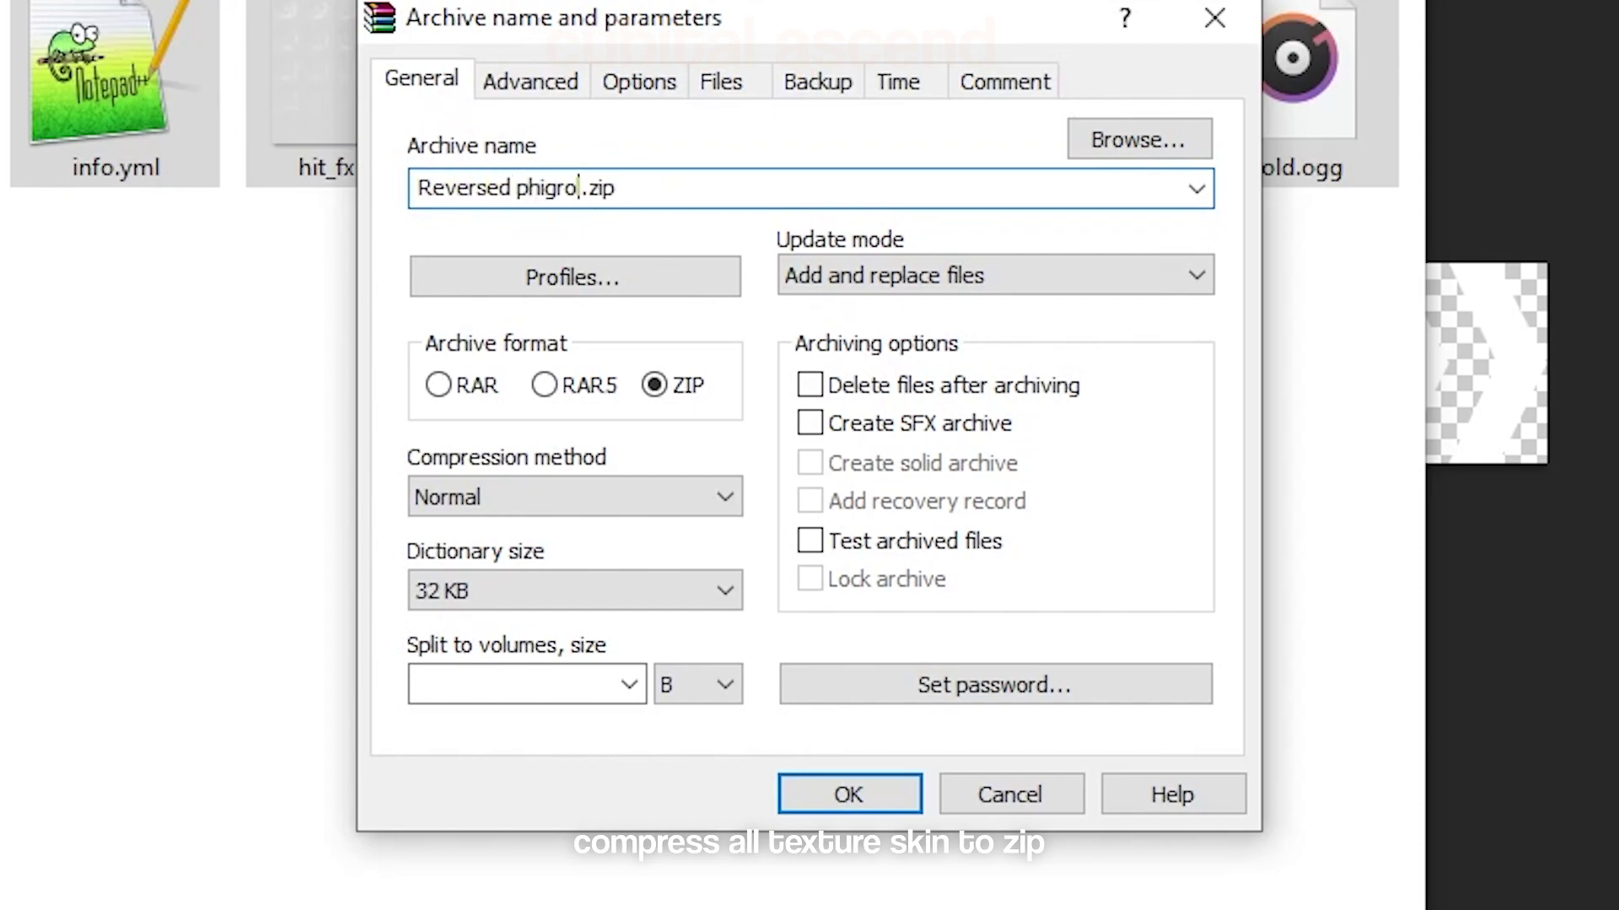
click(848, 795)
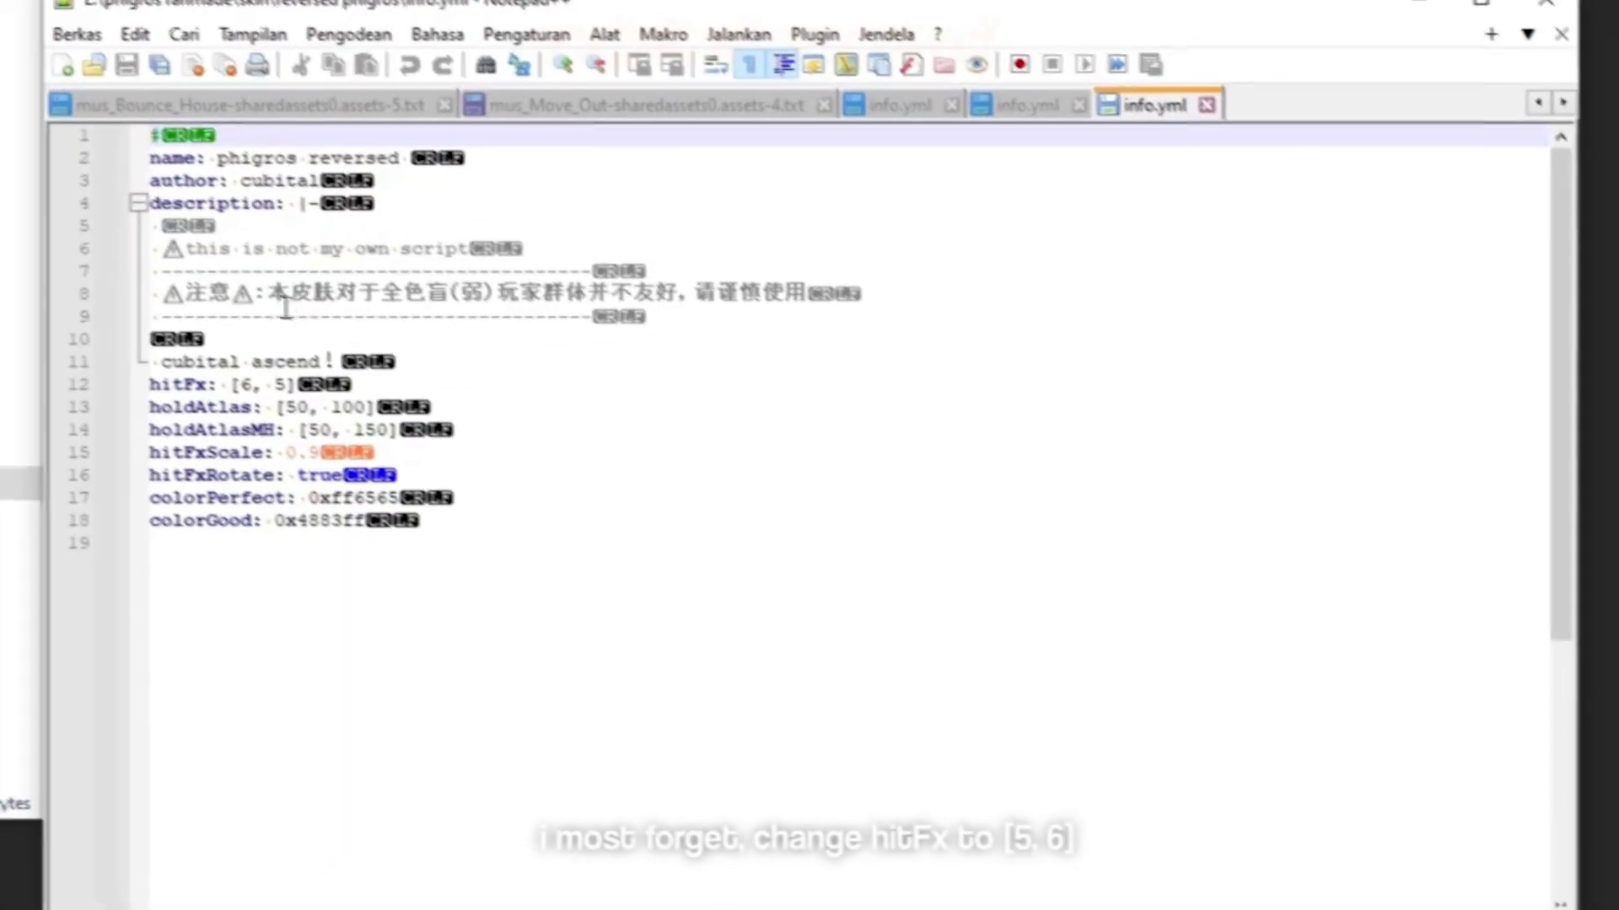
Set hitFx on line 12 of the reversed phigros folder's info.yml to [5, 6] and save the file.
click(250, 389)
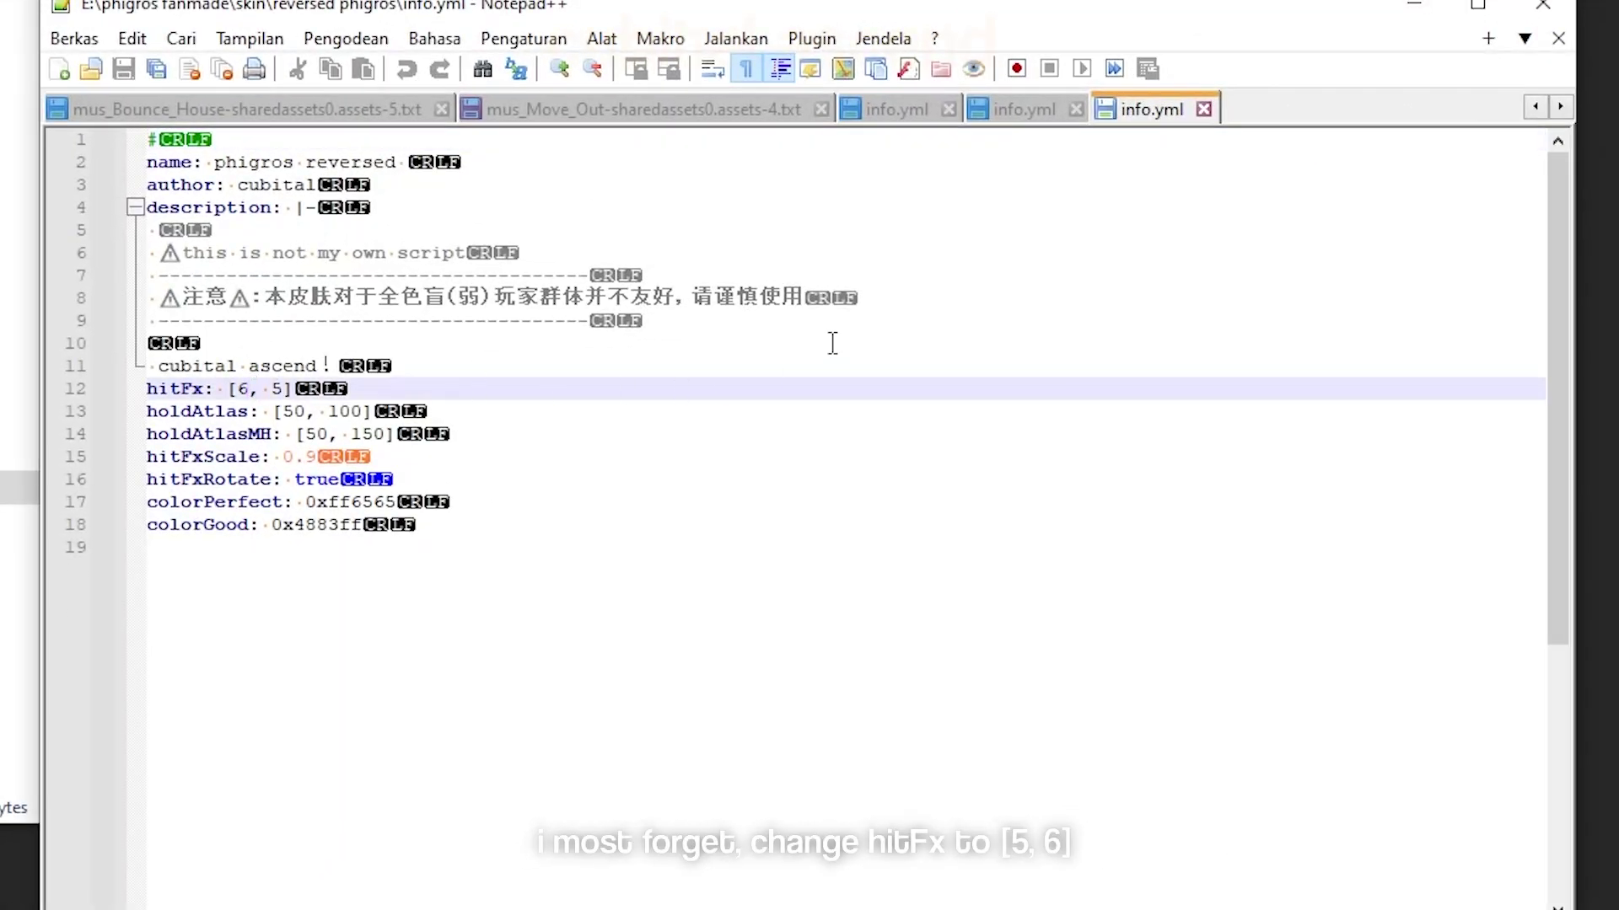
key(BackSpace)
text(5)
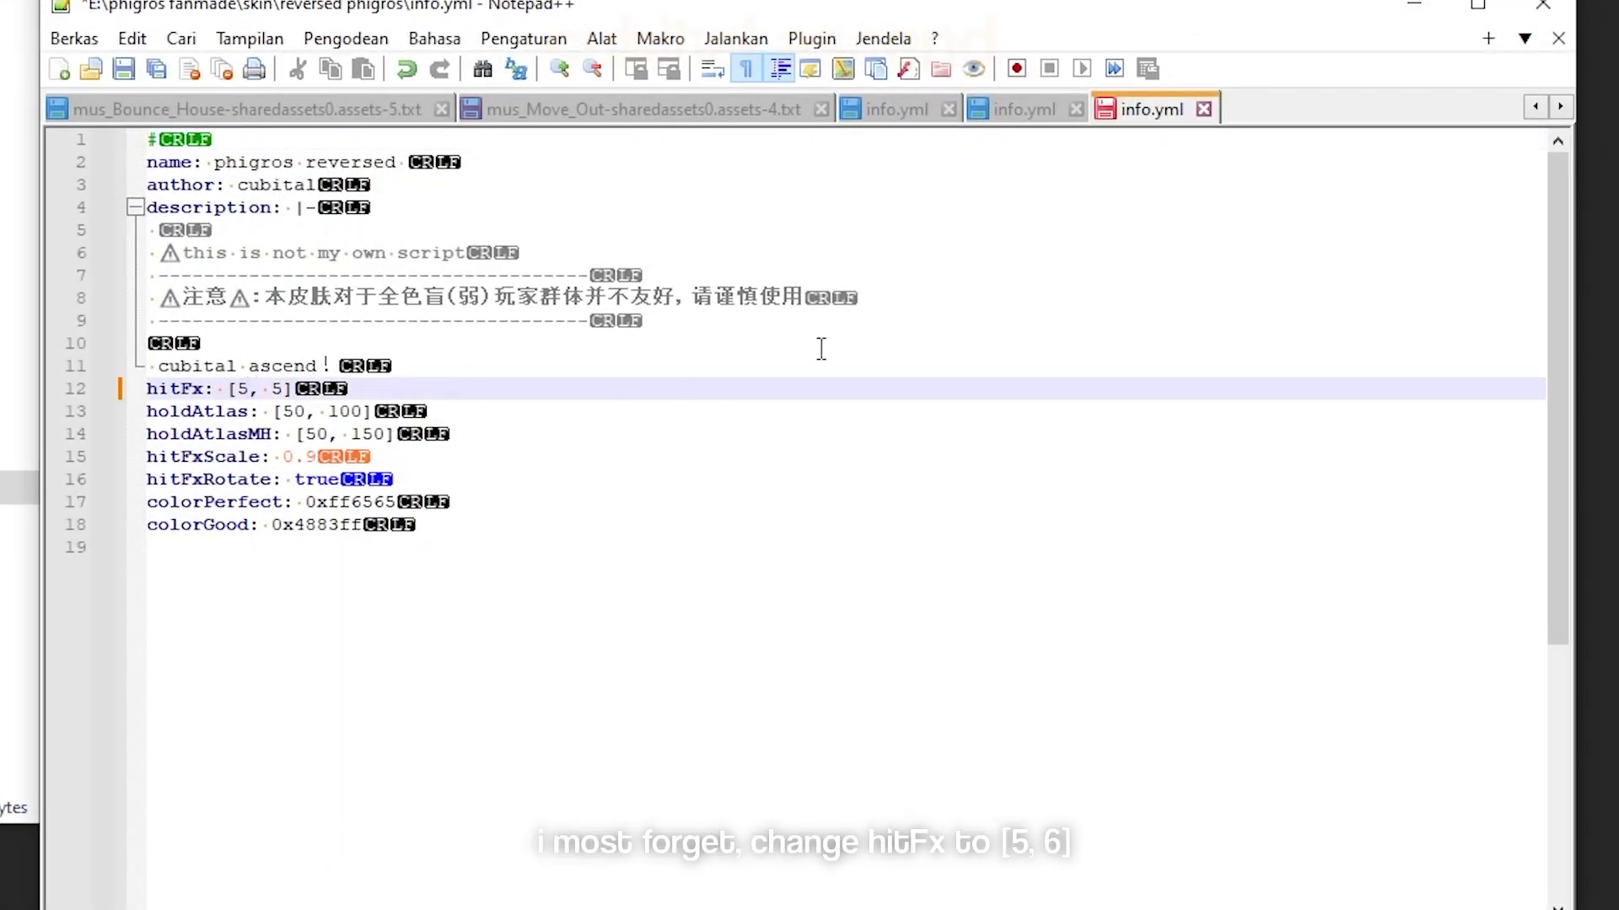
click(283, 390)
click(74, 39)
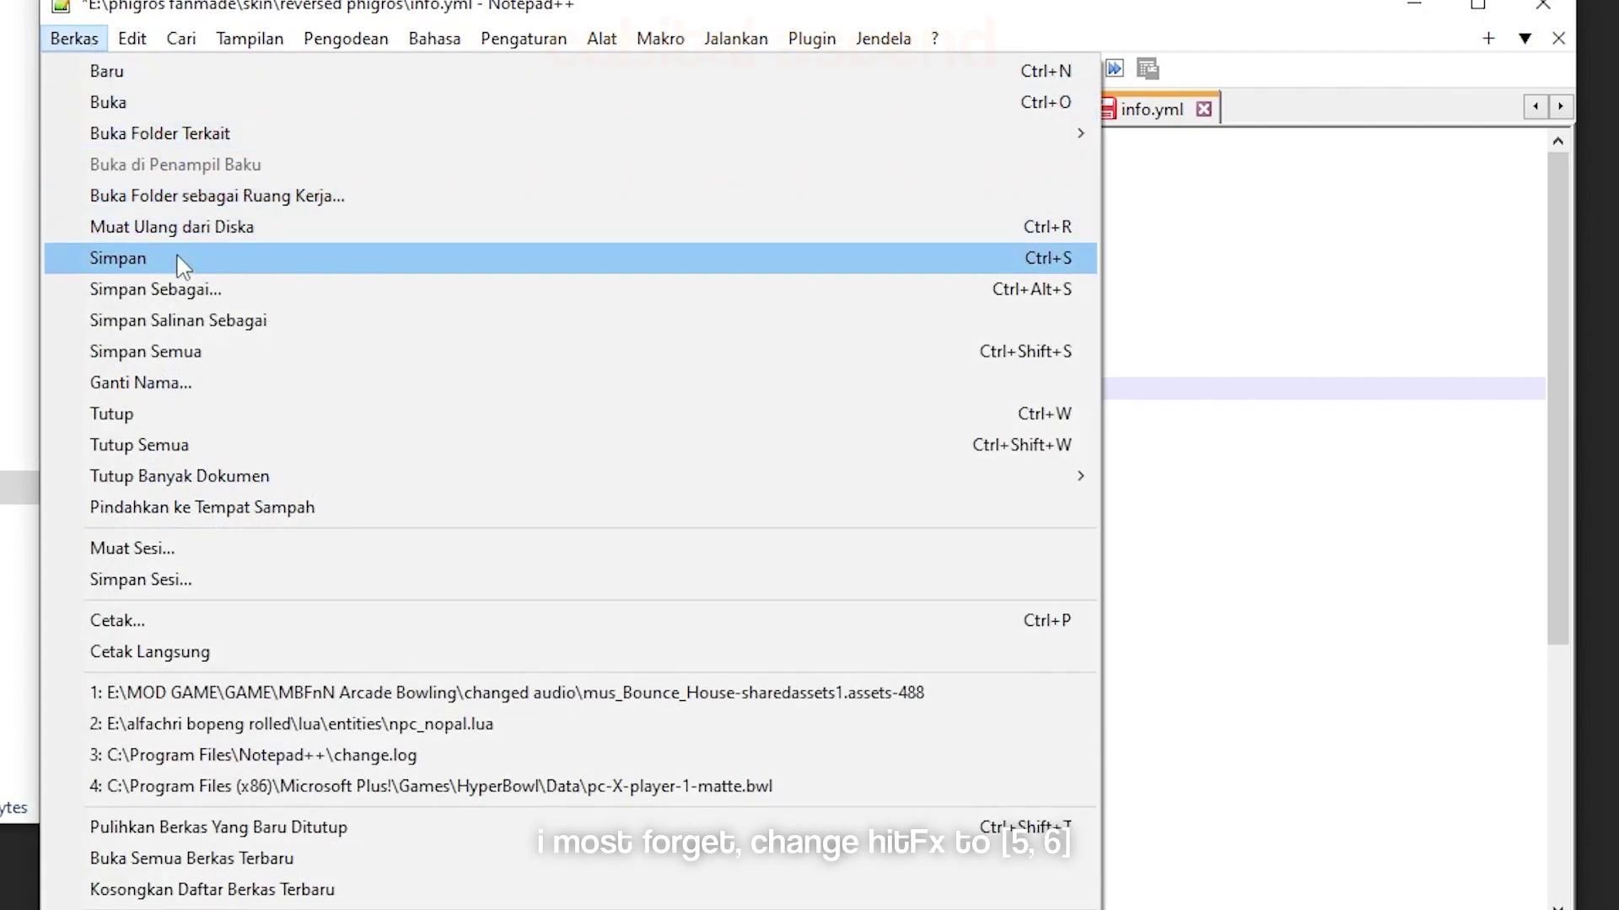
click(179, 253)
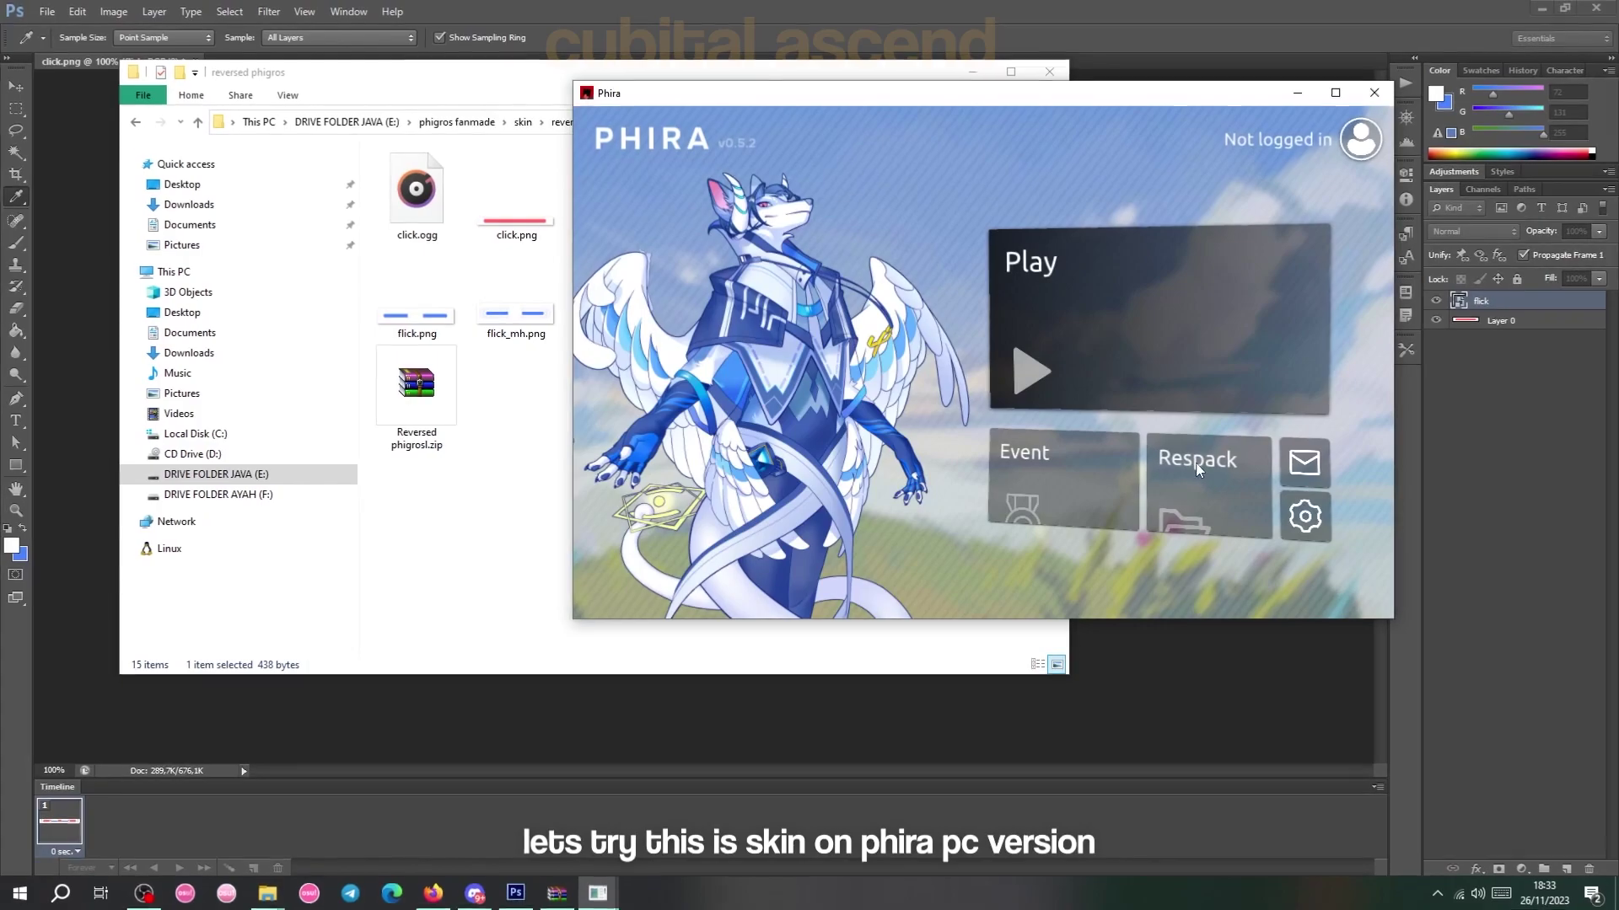
In Phira's Respack page, delete the existing phigros reversed pack and import Reversed phigrosl.zip in its place.
click(1195, 462)
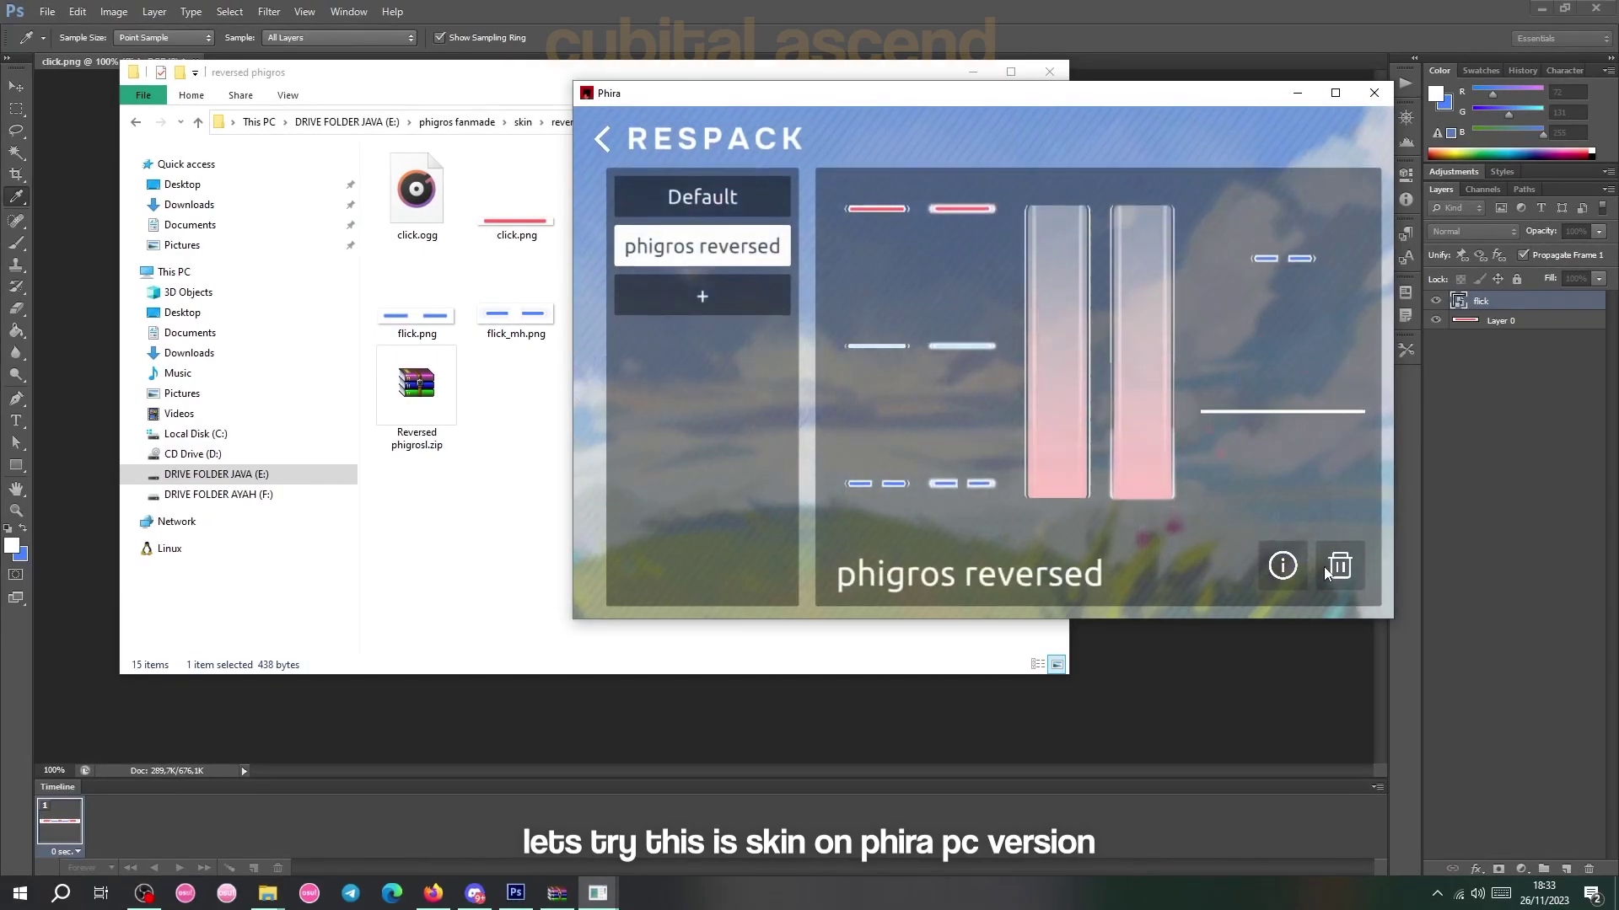
click(1337, 568)
click(1062, 411)
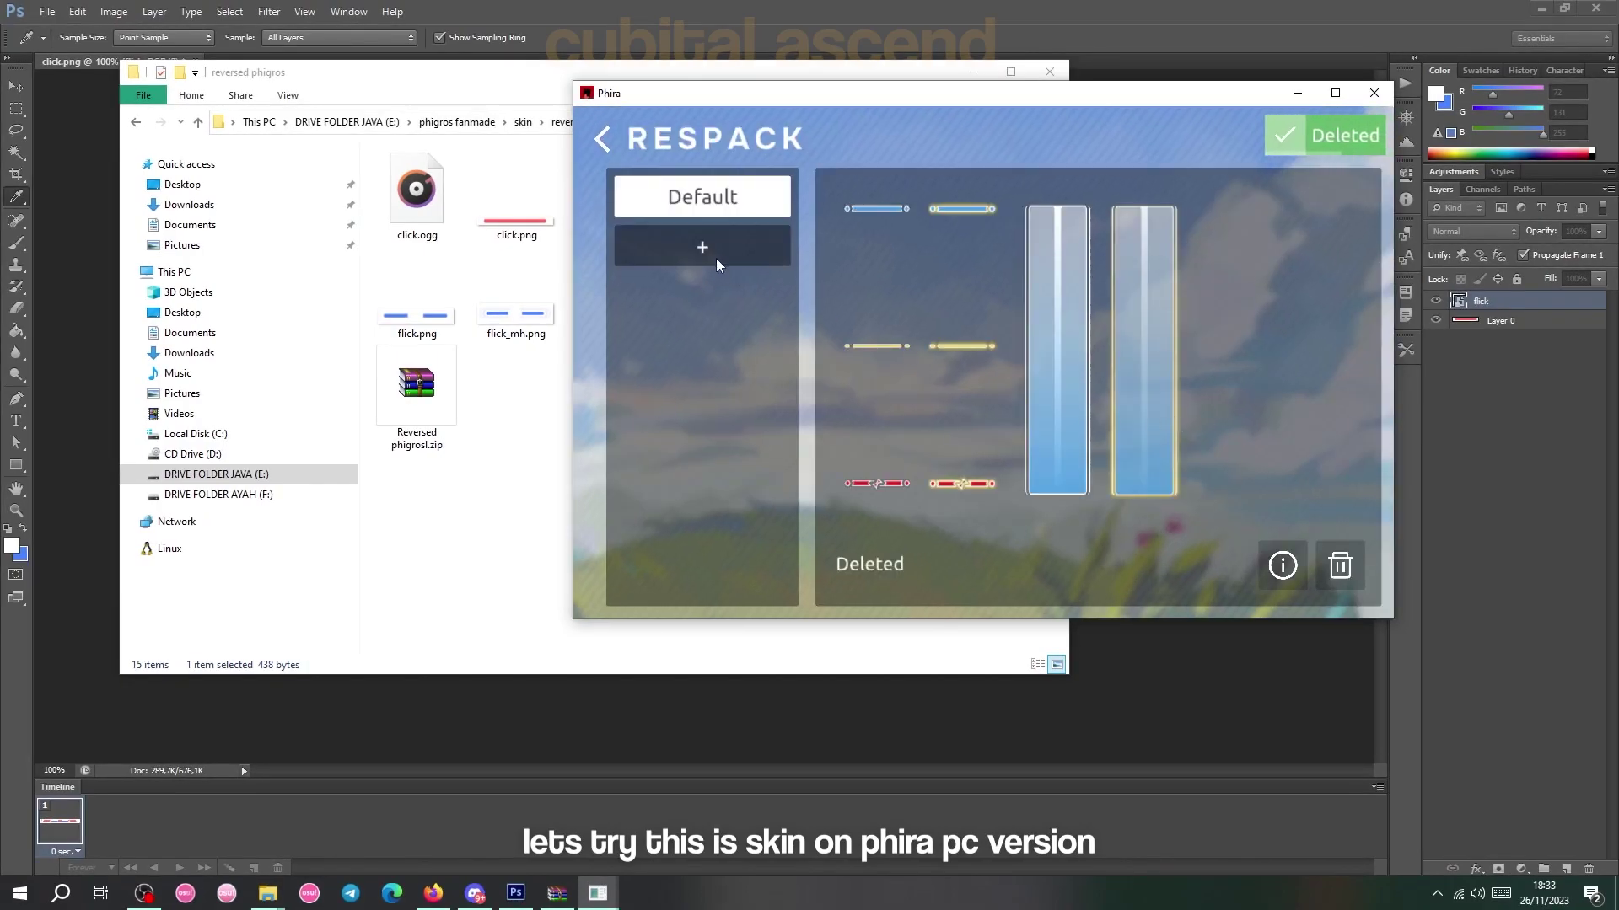
click(717, 260)
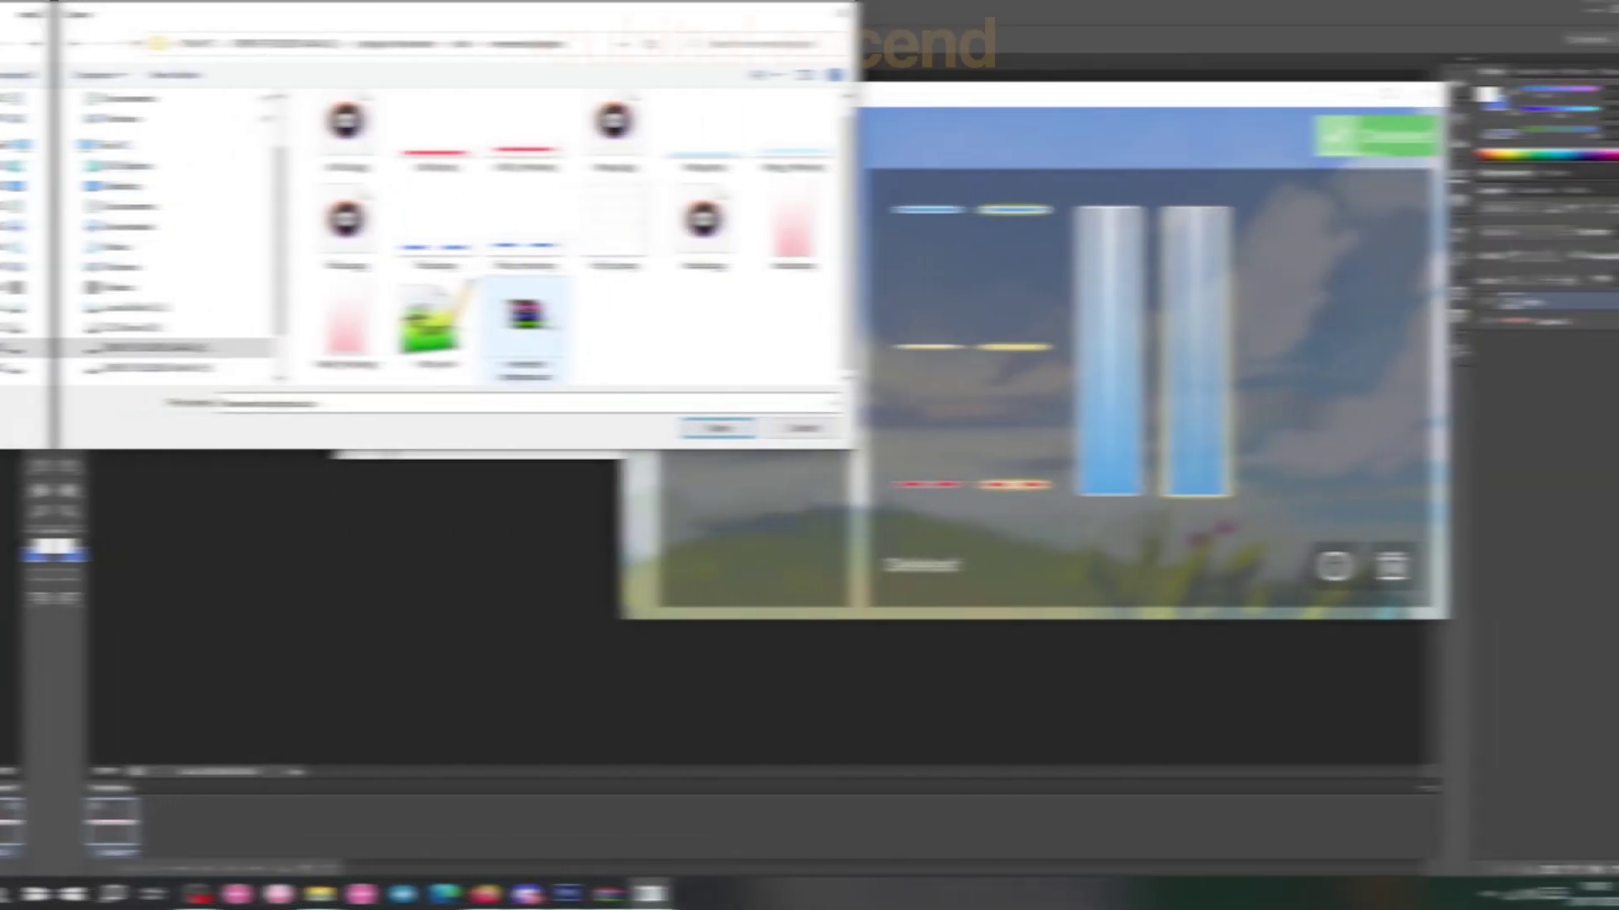
double_click(544, 324)
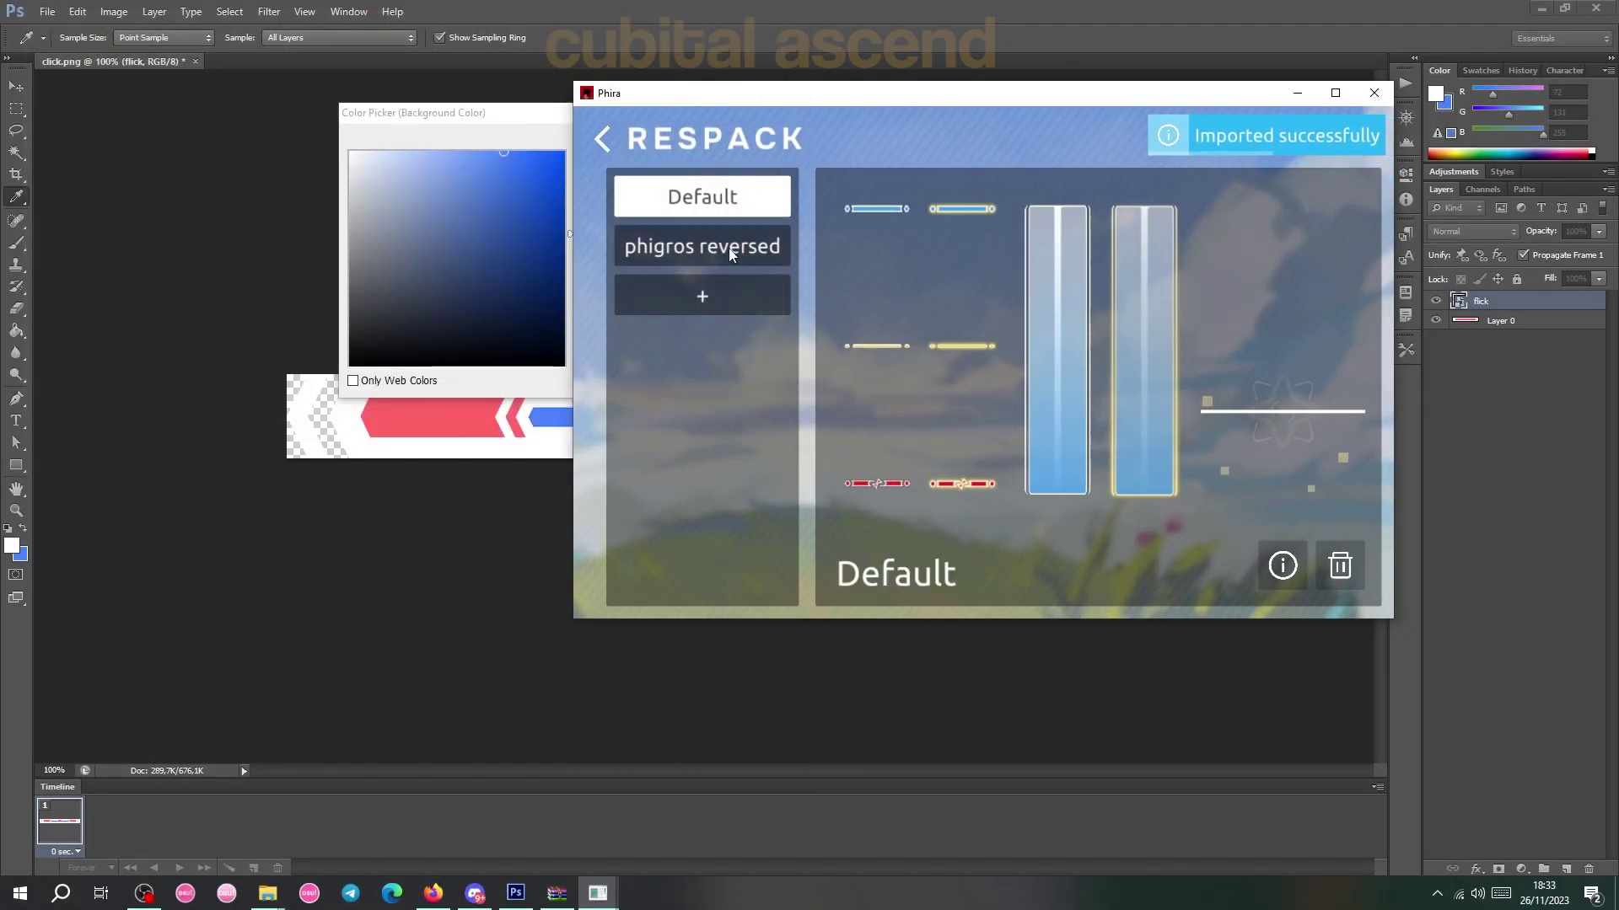
Select the phigros reversed pack on the Respack page and review its name, author and description.
click(730, 255)
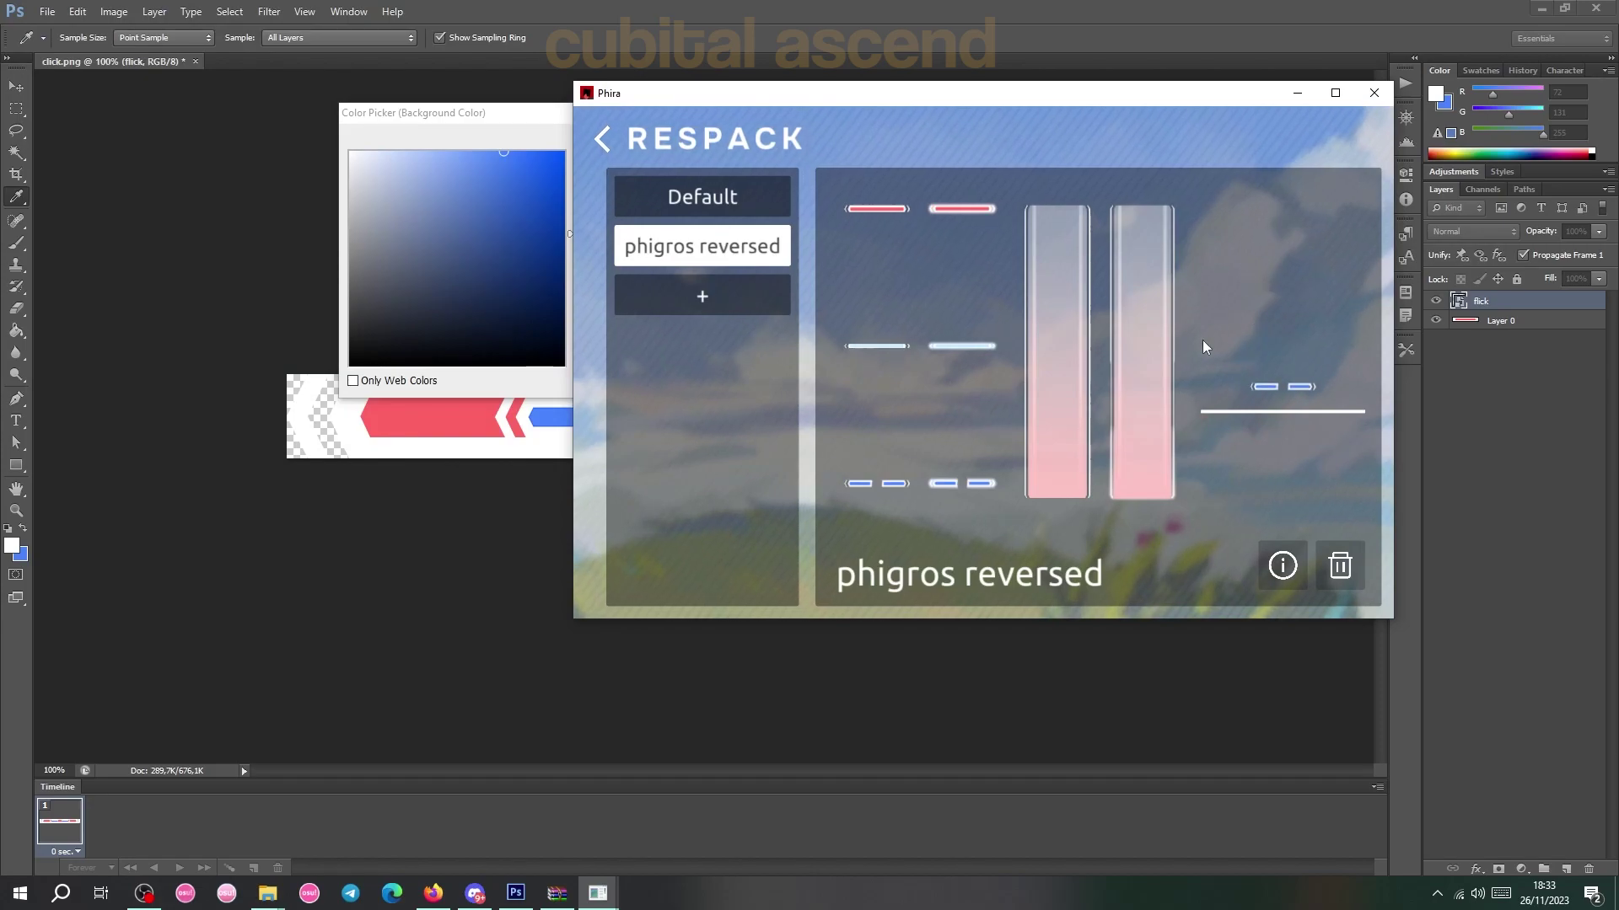
click(1283, 560)
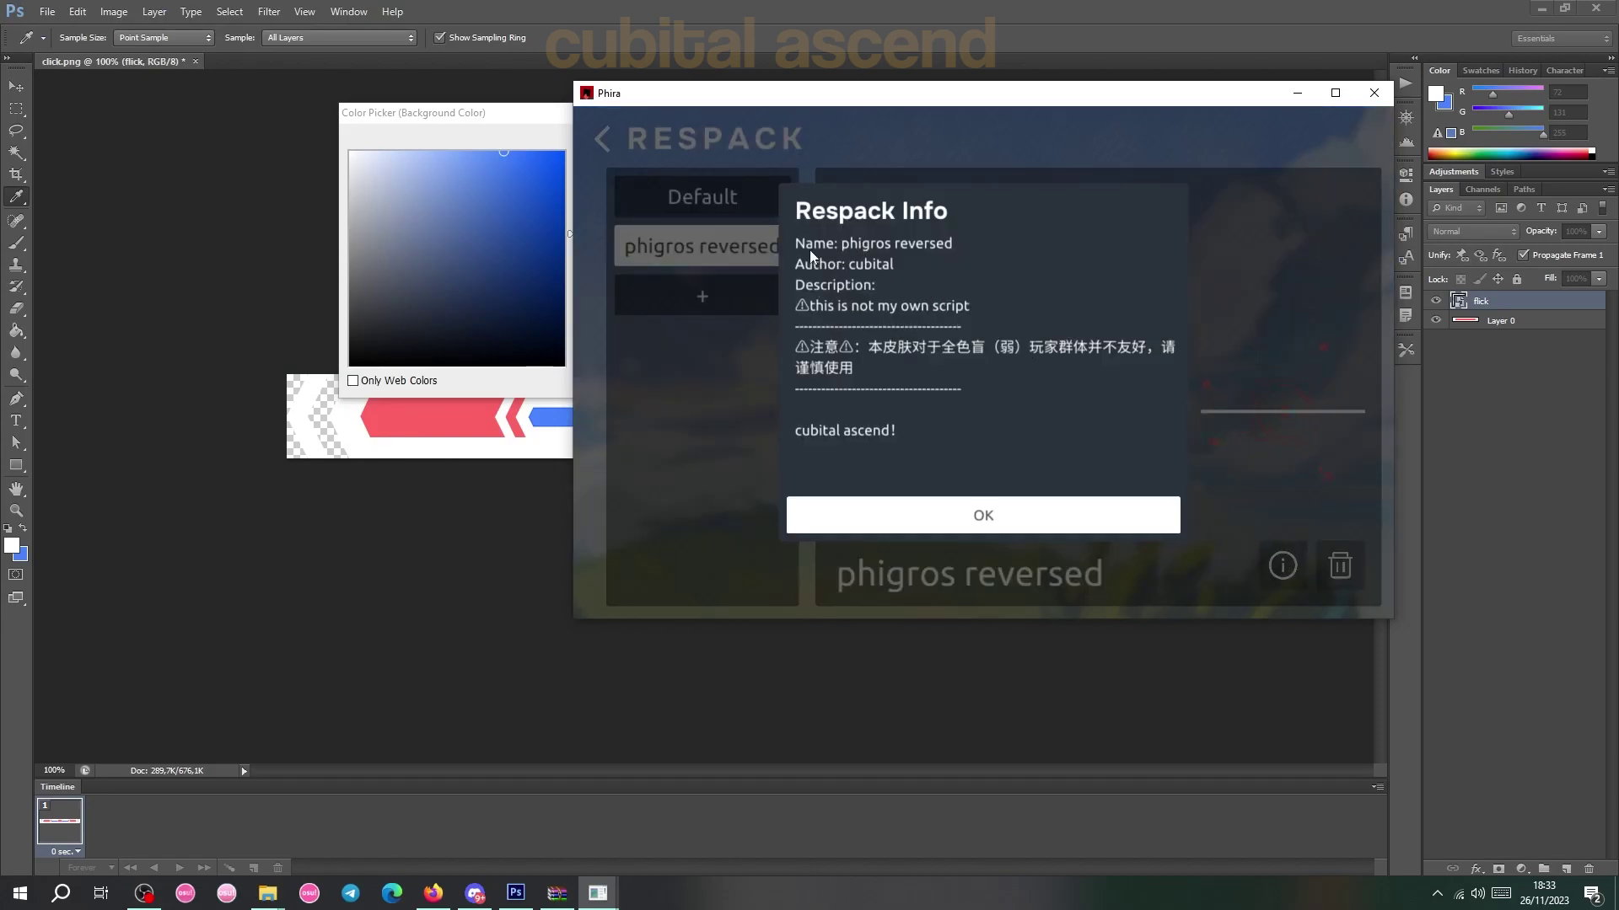
click(976, 511)
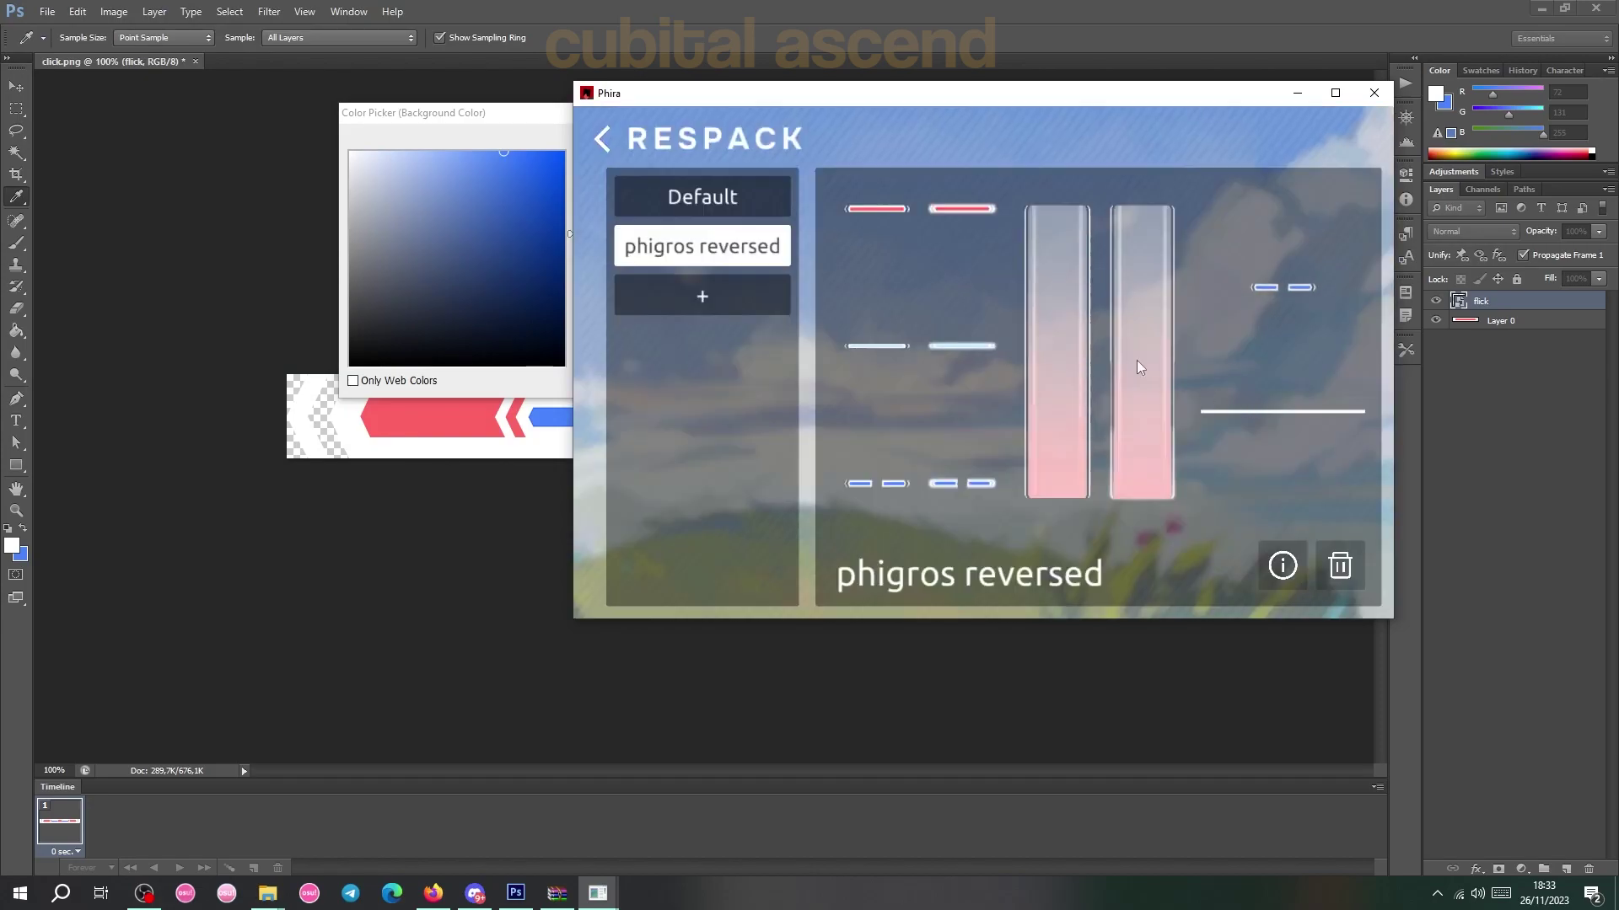
key(Escape)
Import the Latent Kingdom chart from the phigros fanmade folder into the local library.
click(1130, 278)
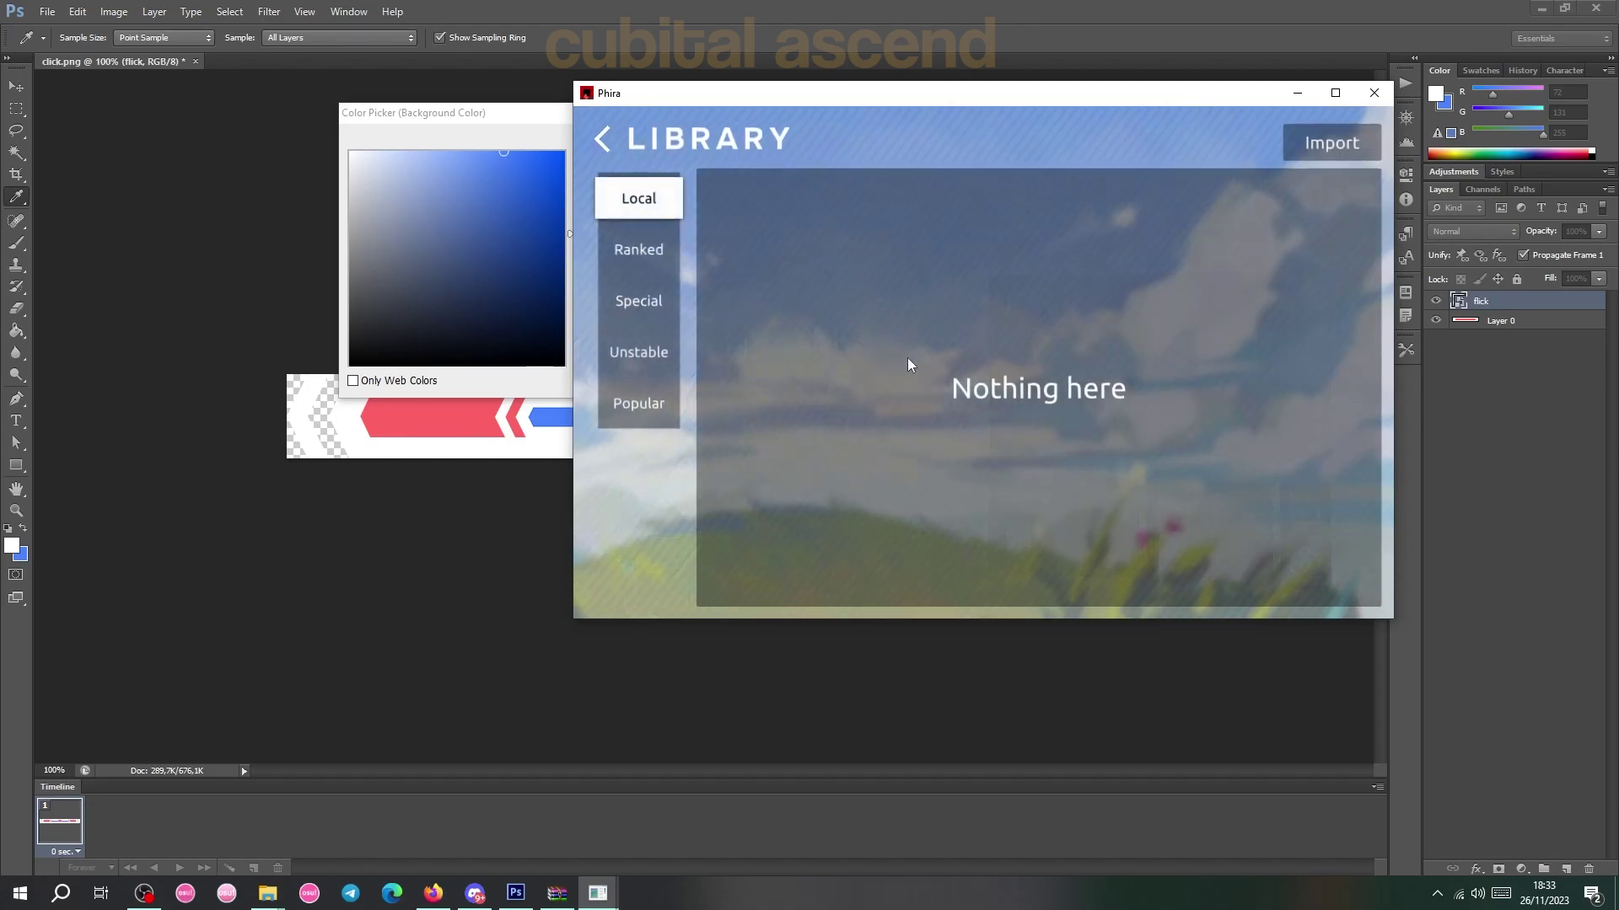
click(1328, 144)
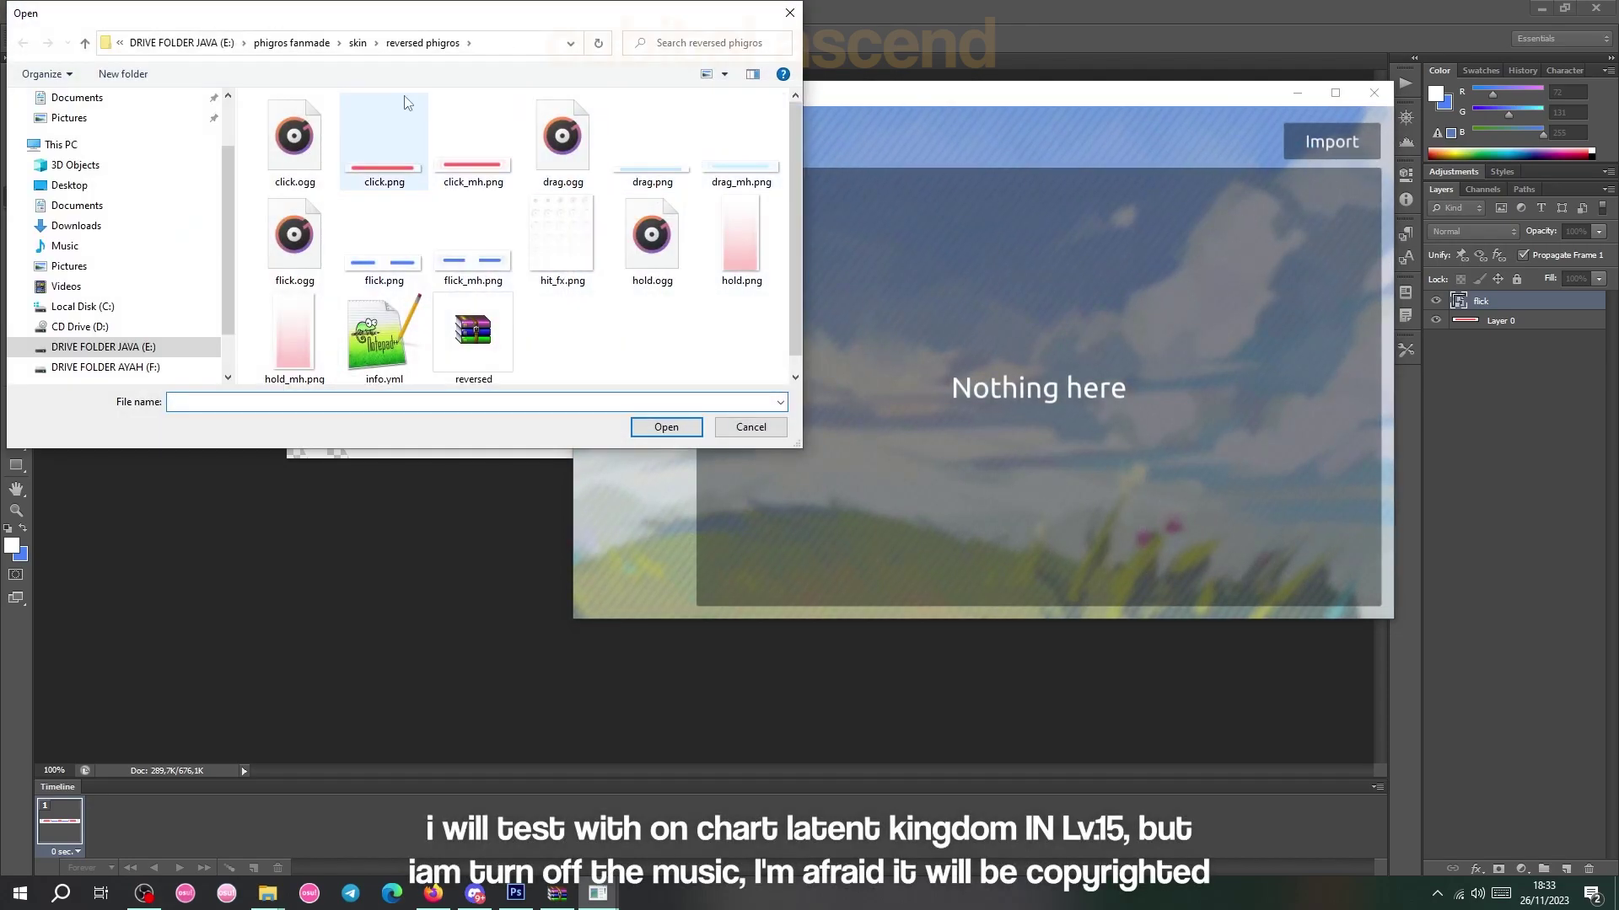
click(357, 42)
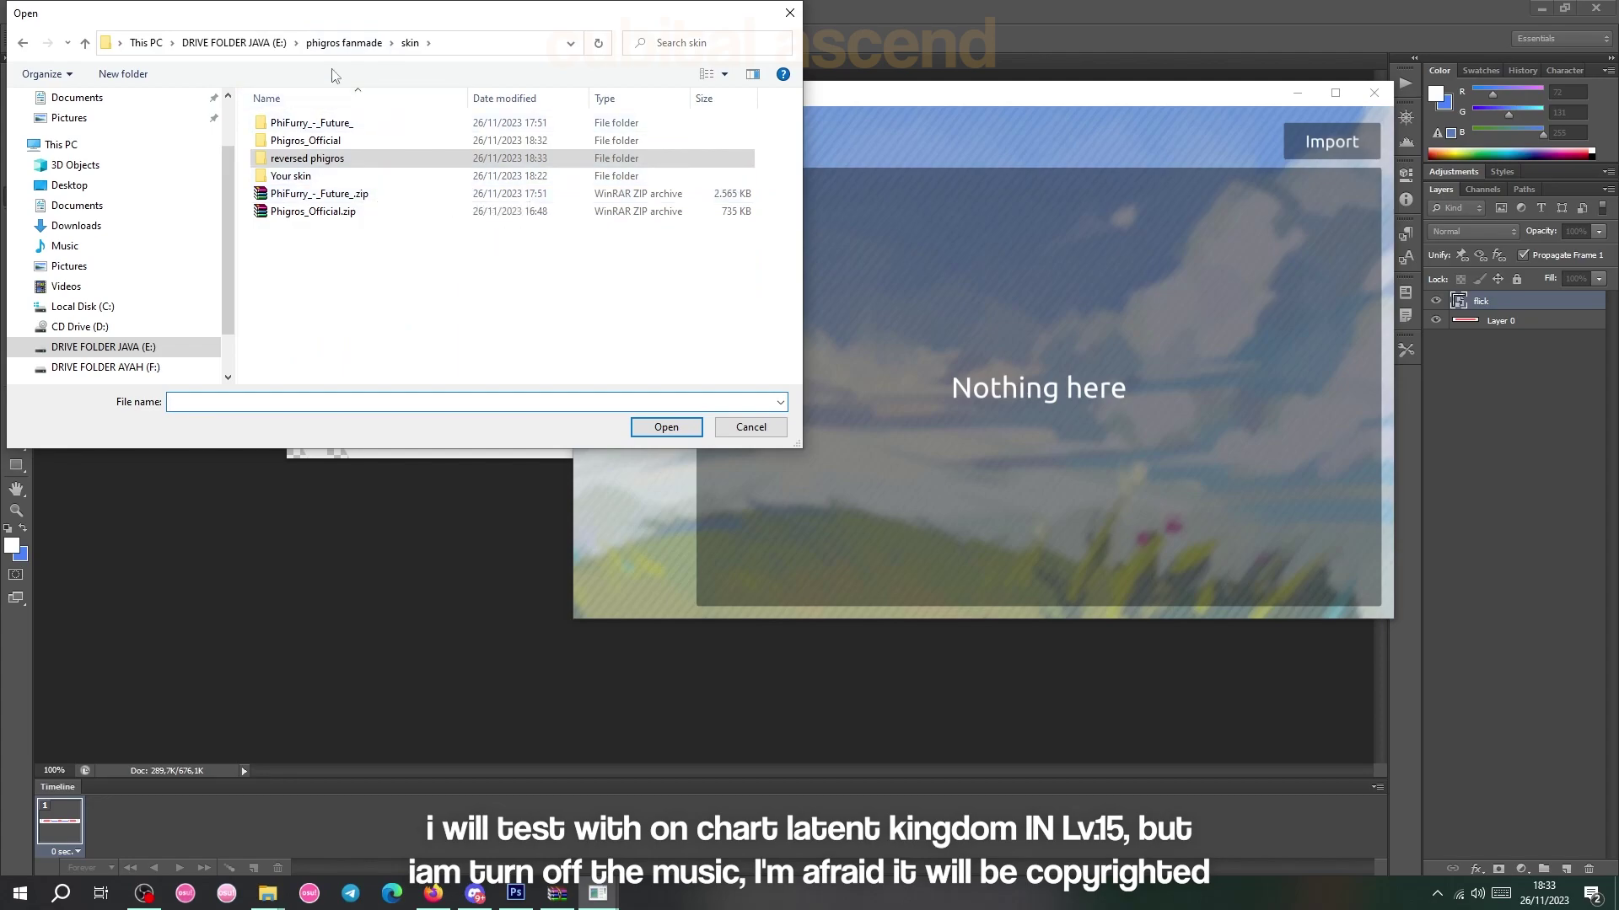
click(344, 42)
double_click(321, 193)
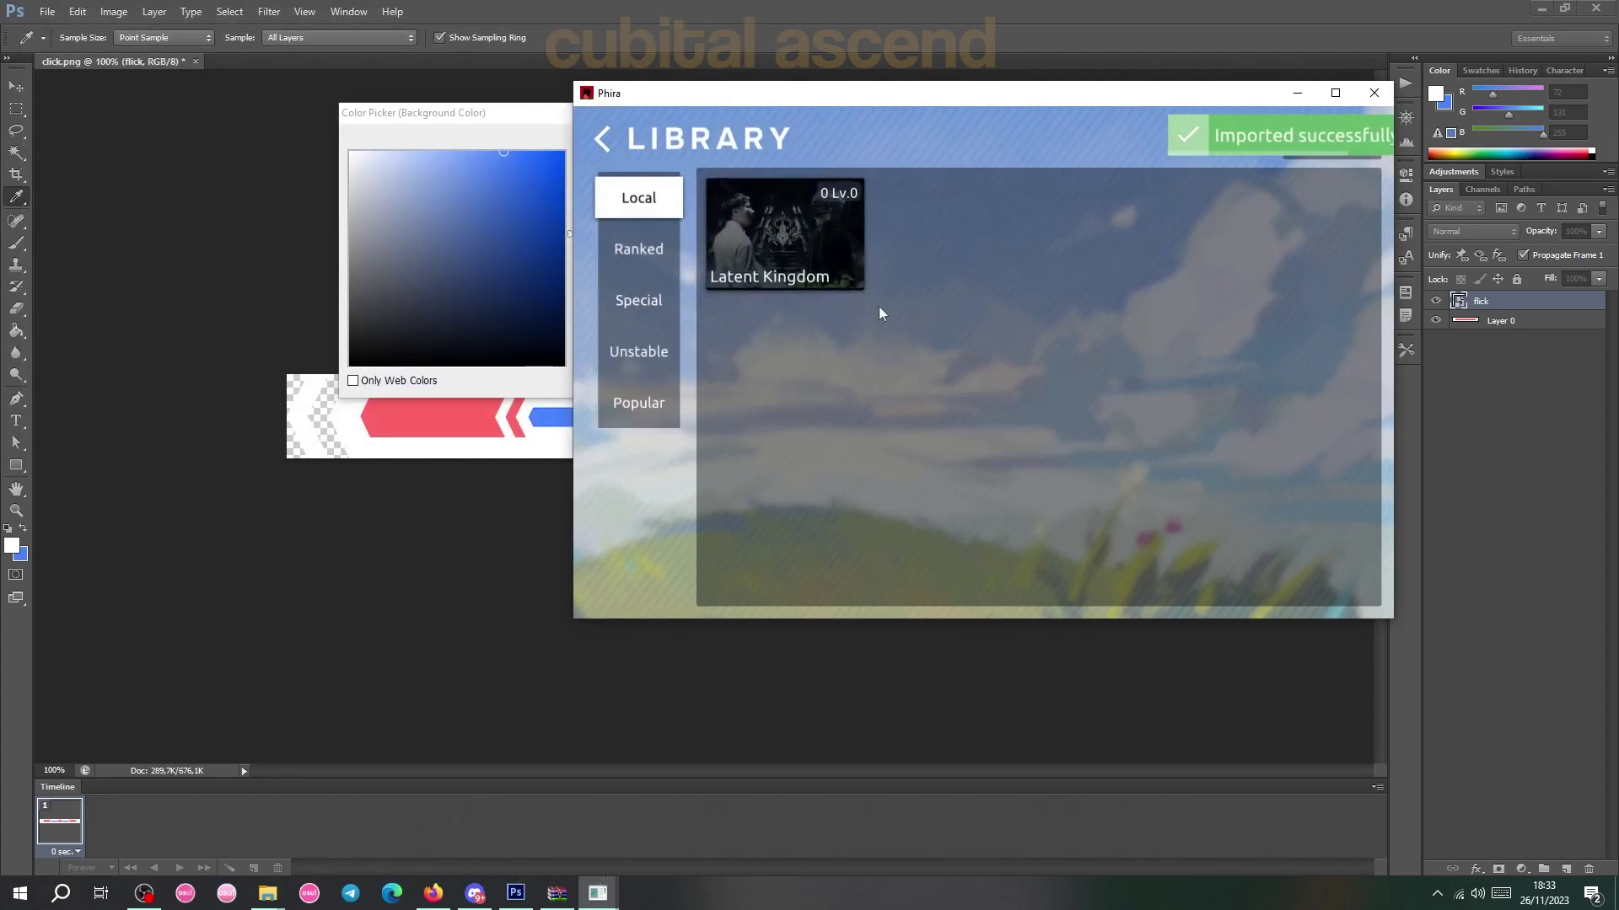
click(610, 135)
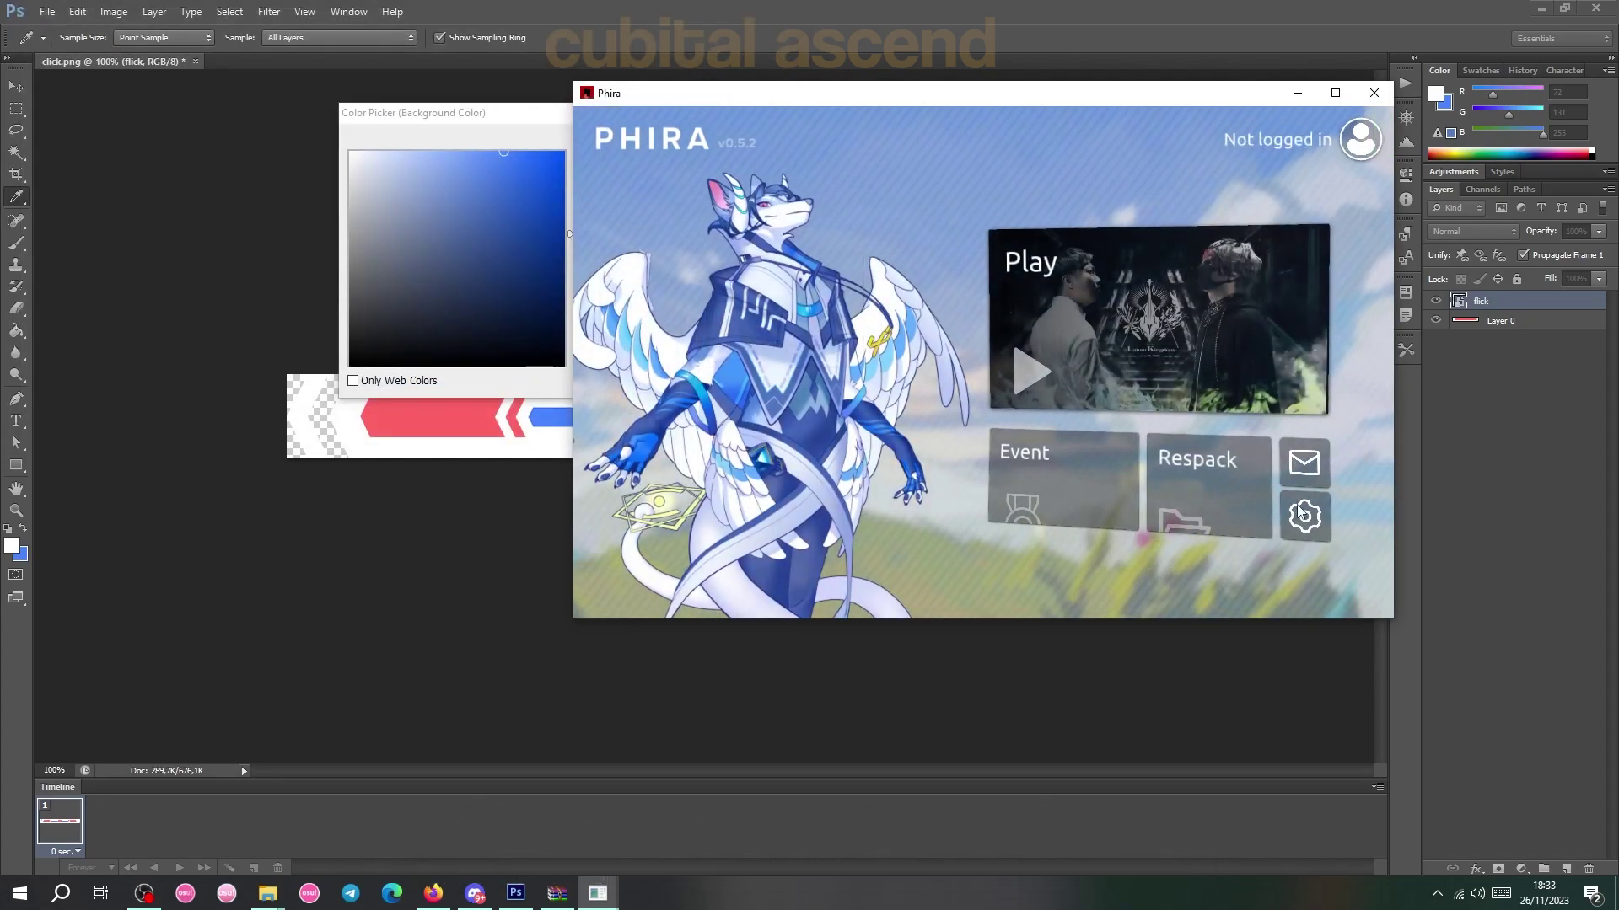
Check the music, sound effect and BGM volumes in Phira's audio settings.
click(1303, 515)
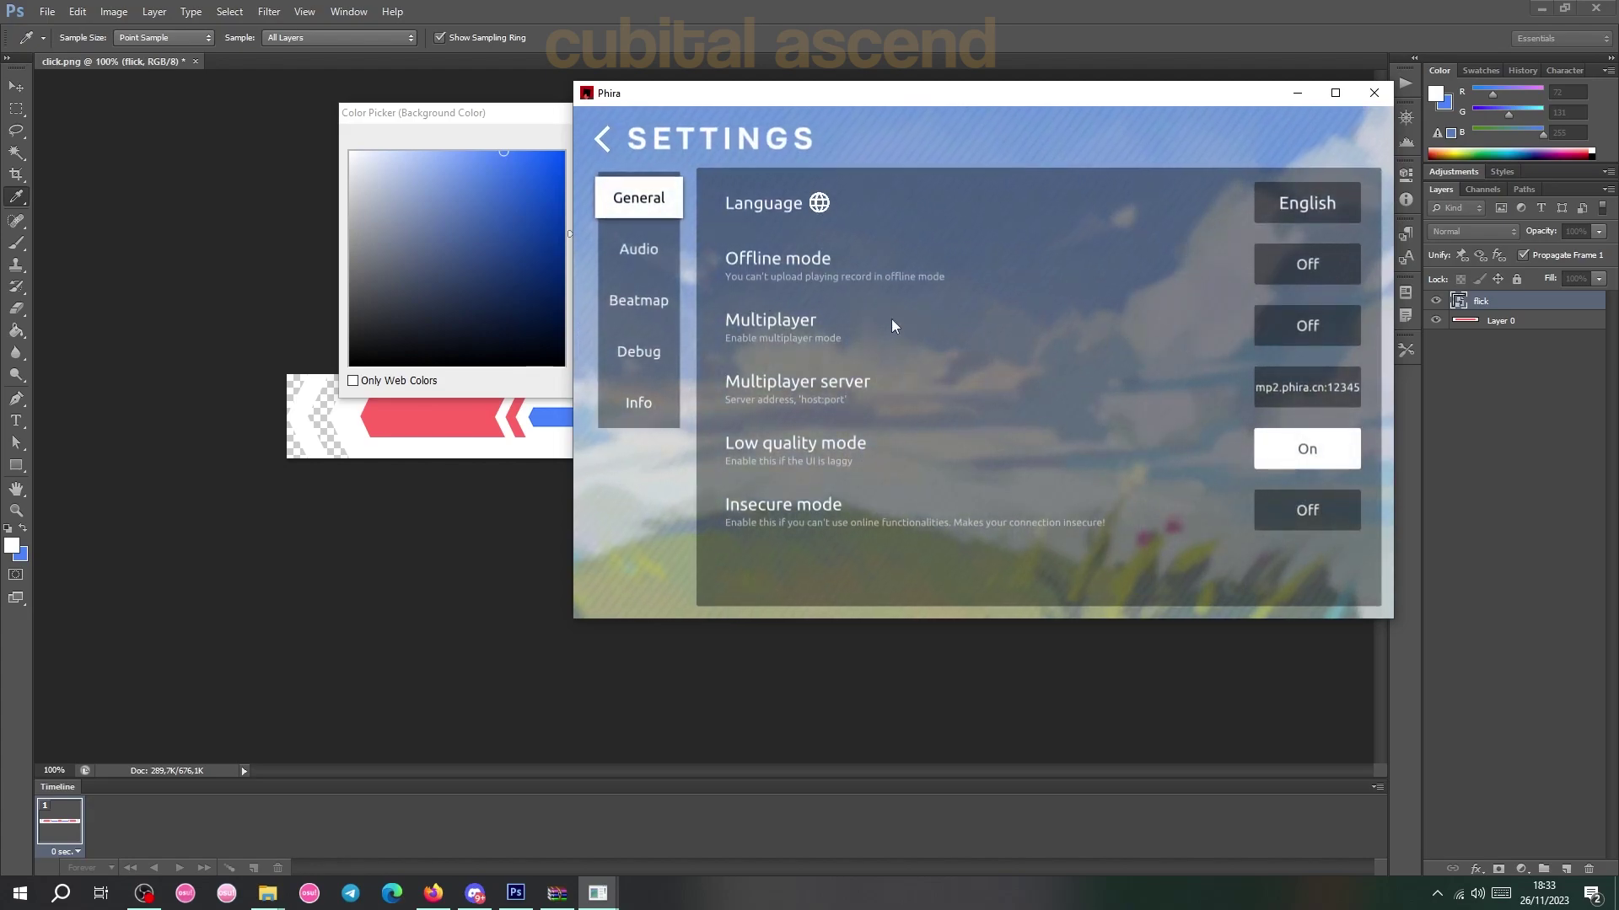
click(638, 249)
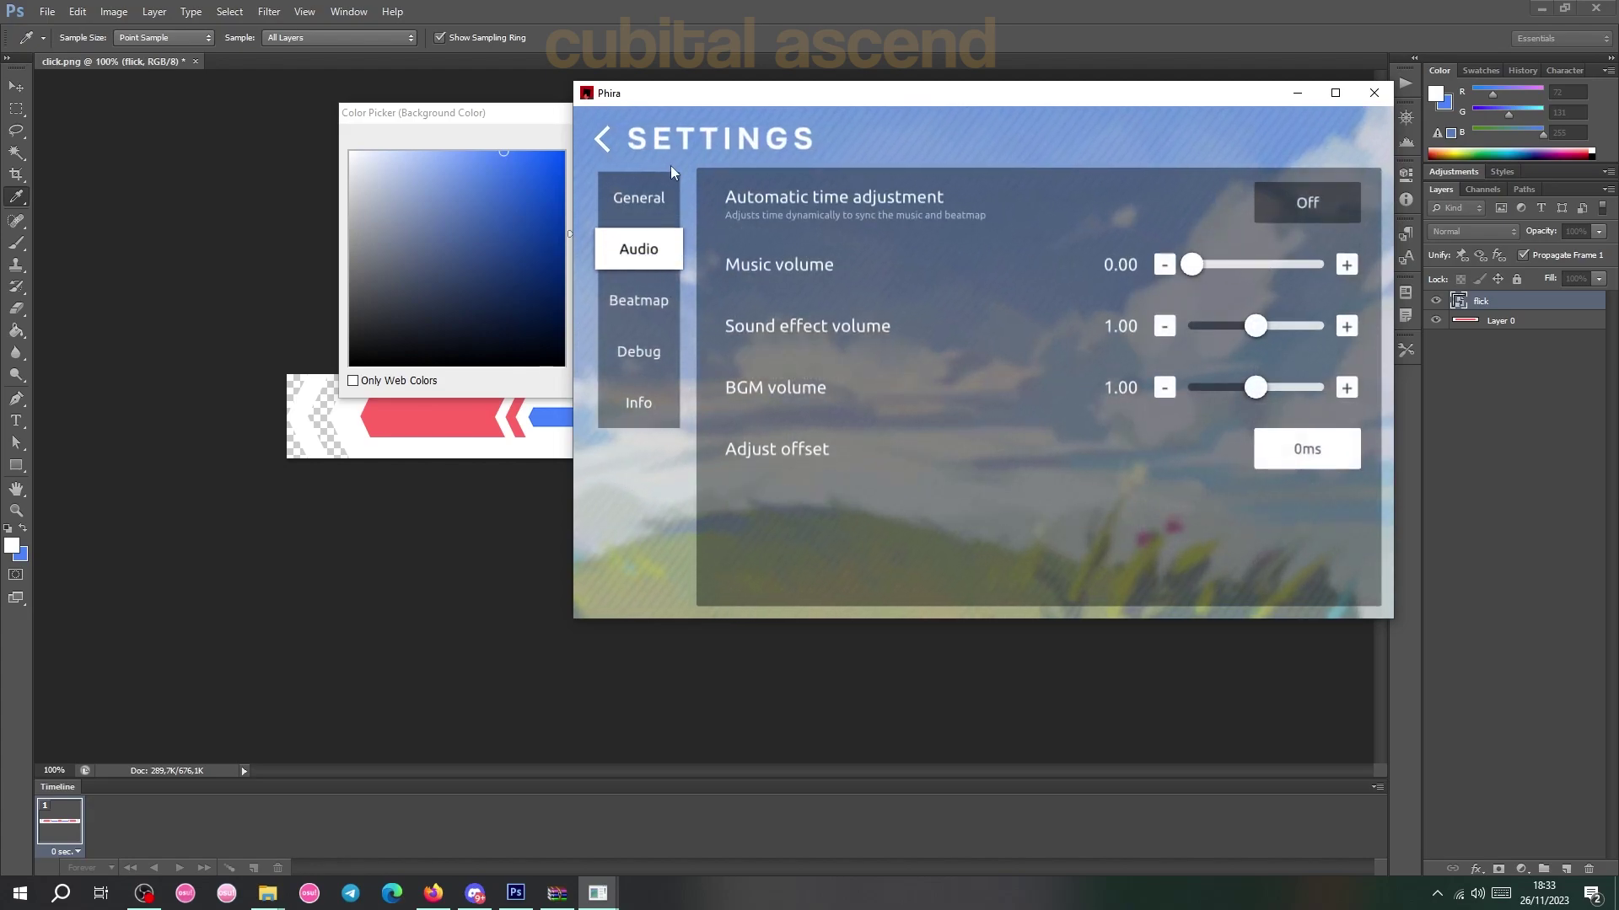
key(alt+Tab)
click(598, 892)
click(613, 140)
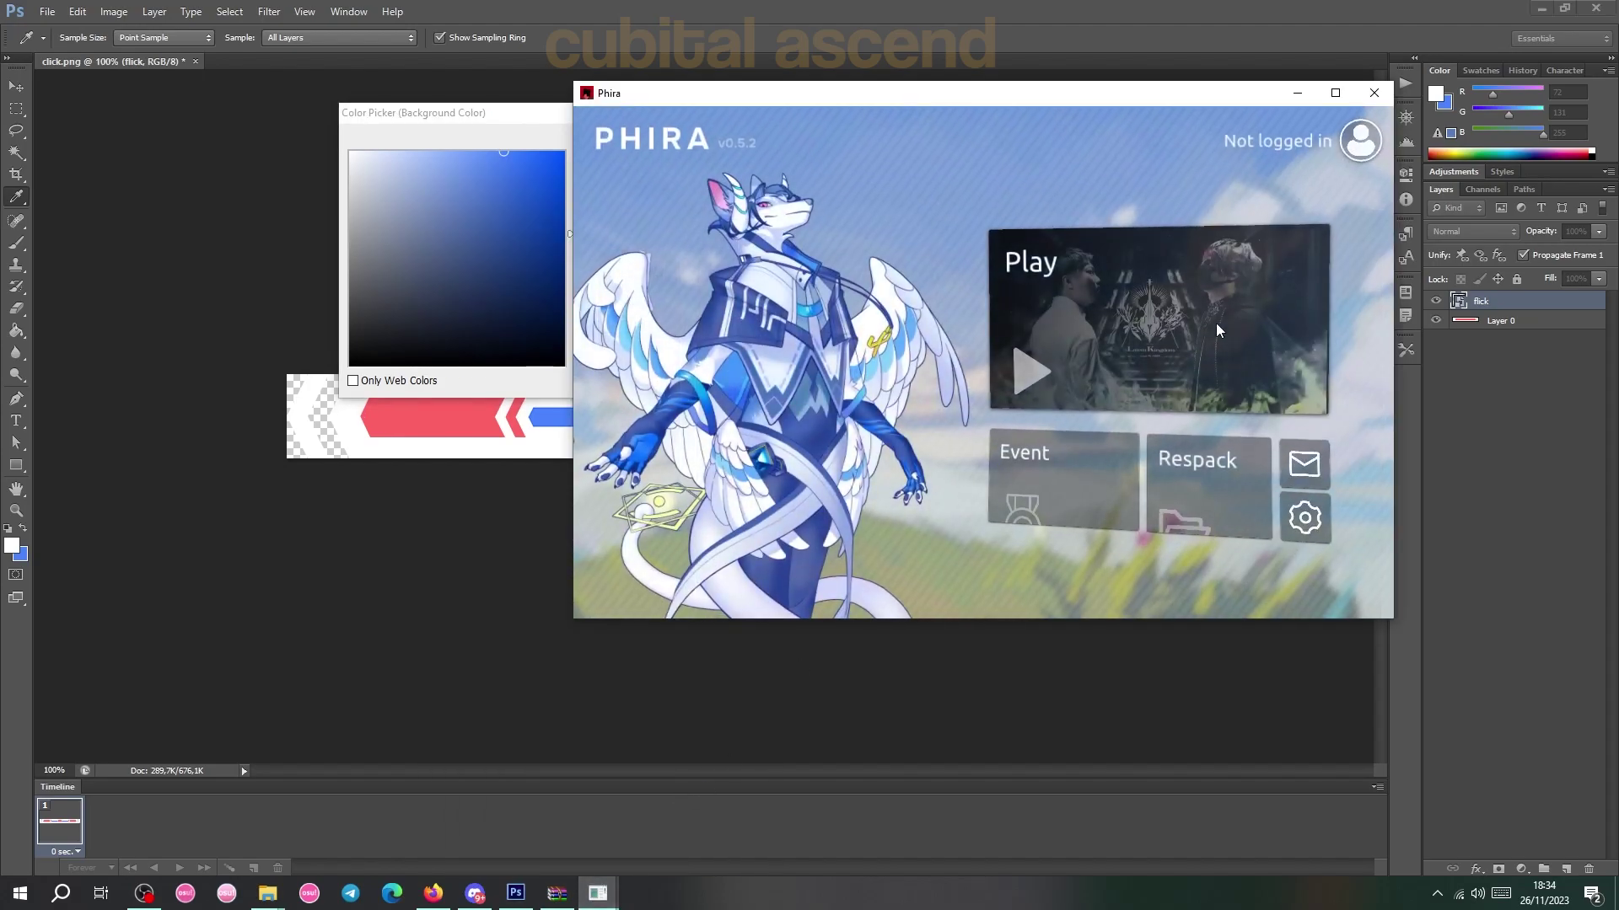
Start playing the Latent Kingdom chart to test the reversed note skin.
click(1152, 316)
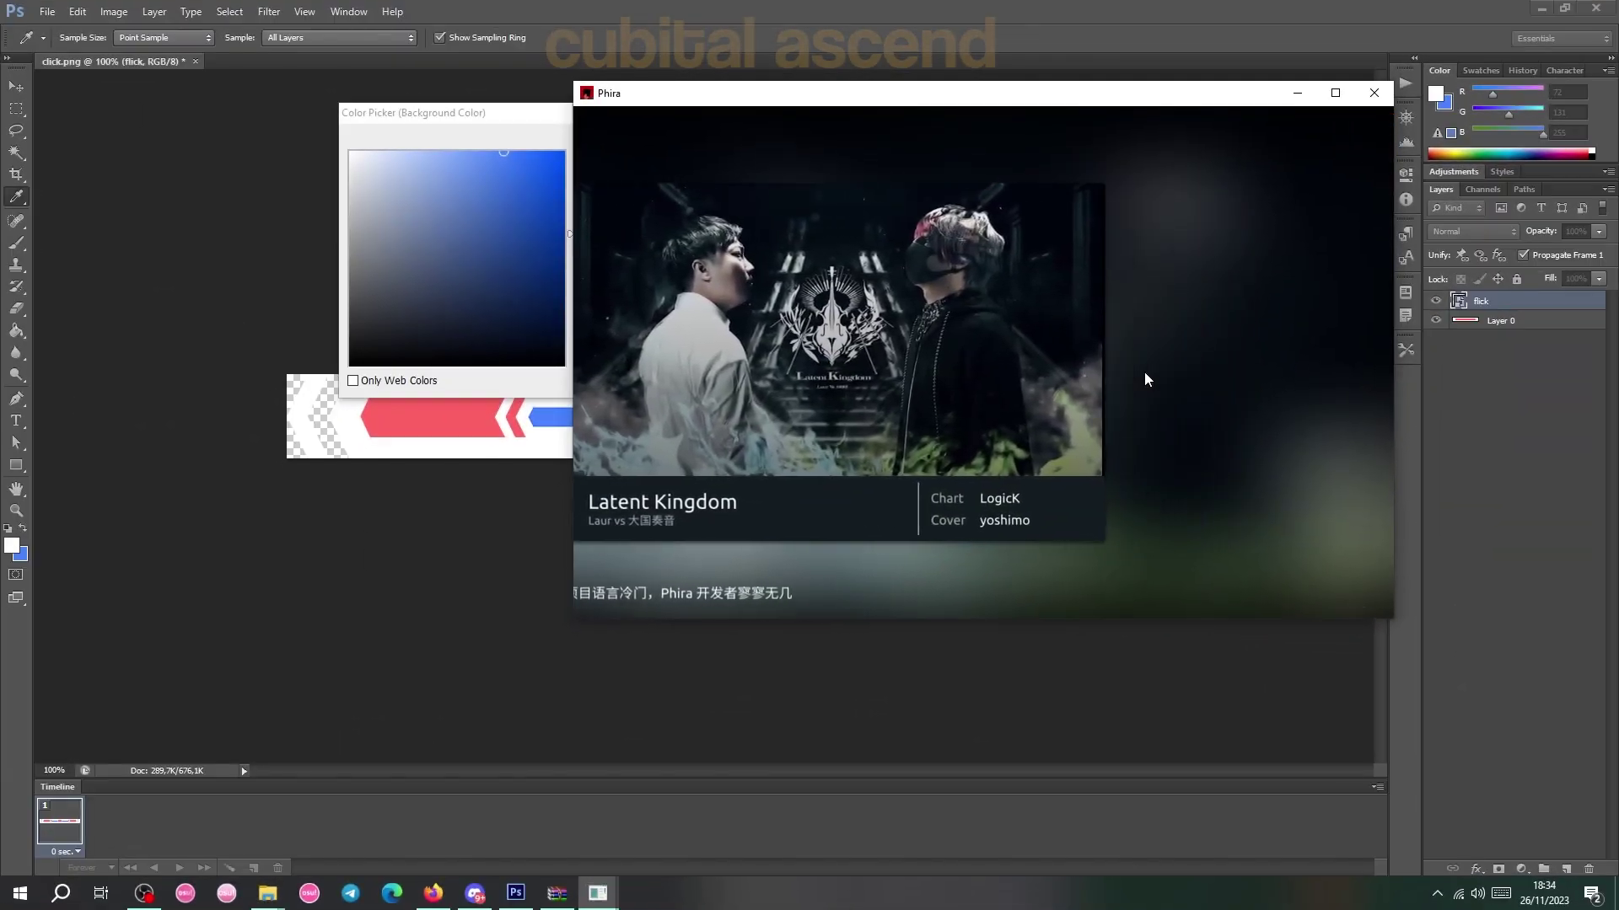